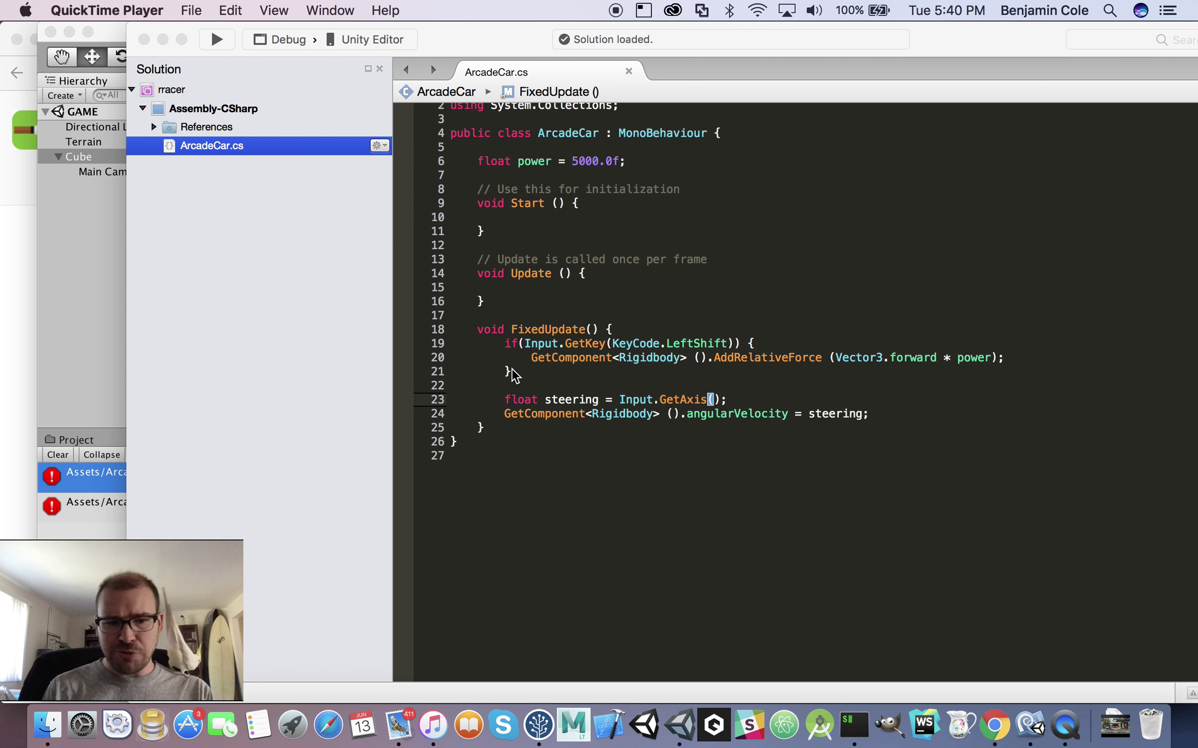
Switch from the MonoDevelop editor to Chrome's 'length of car' search results
click(743, 401)
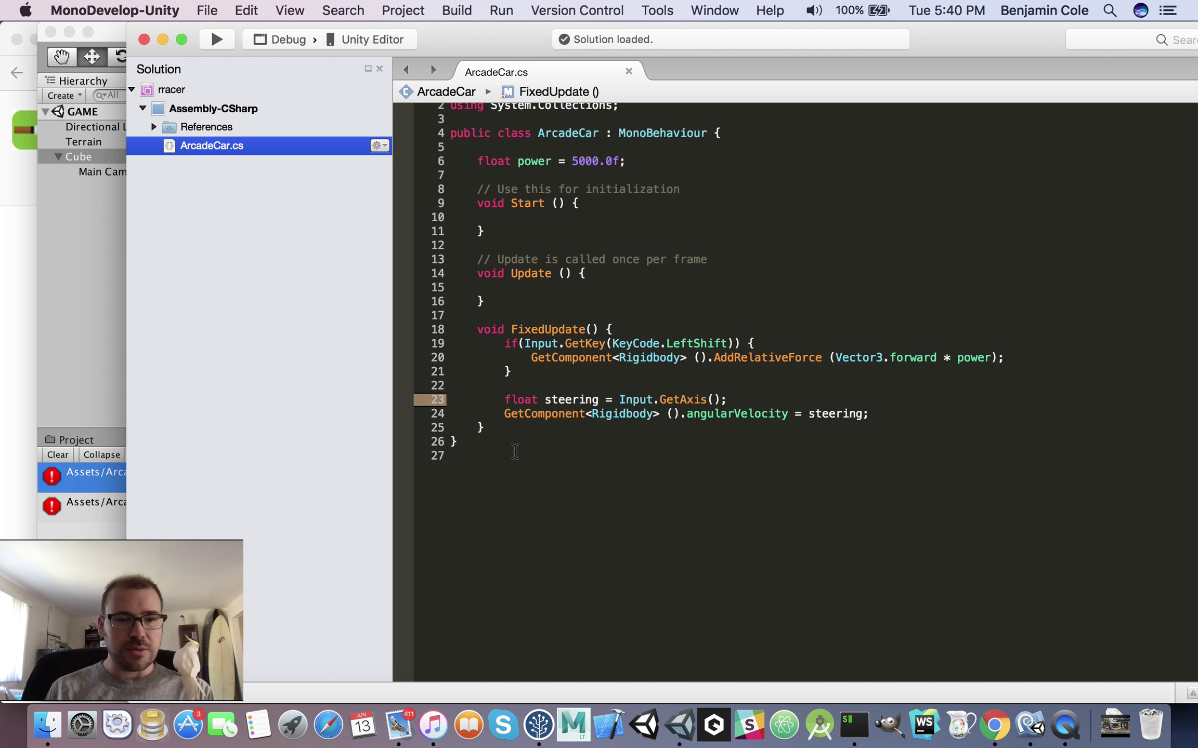
click(994, 725)
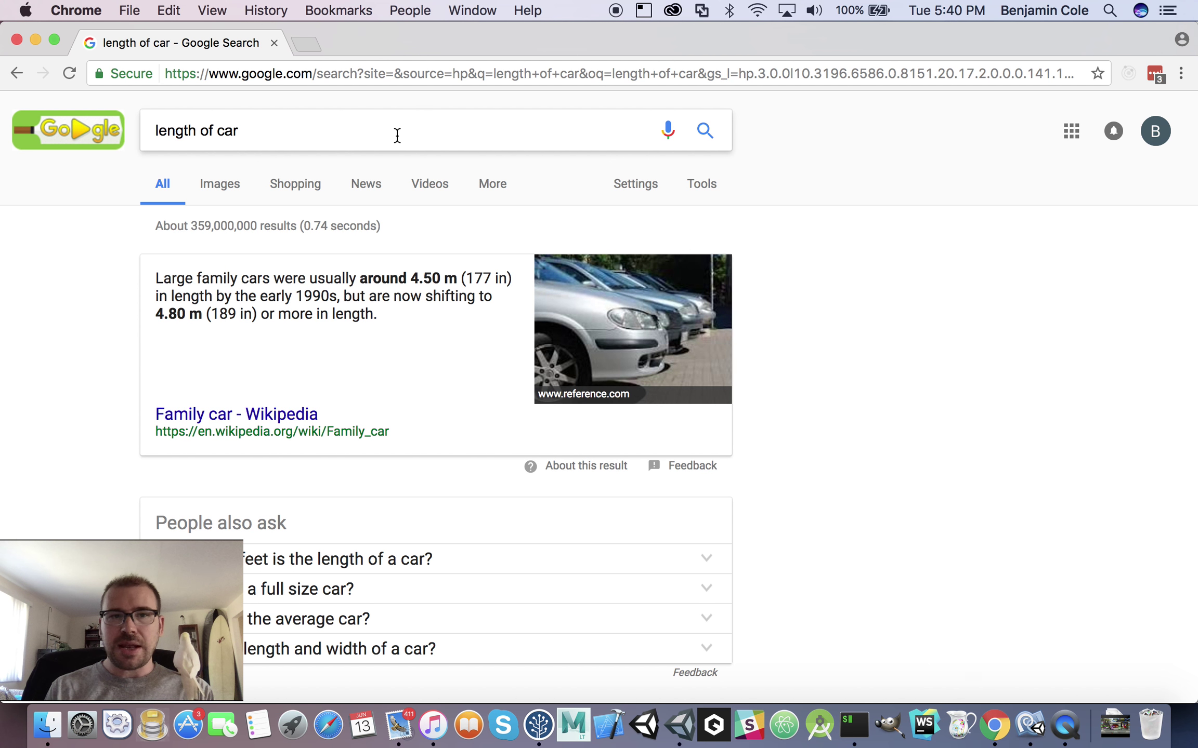
Search 'get axis unity' in a new tab and scroll to the Input.GetAxis code example
click(308, 44)
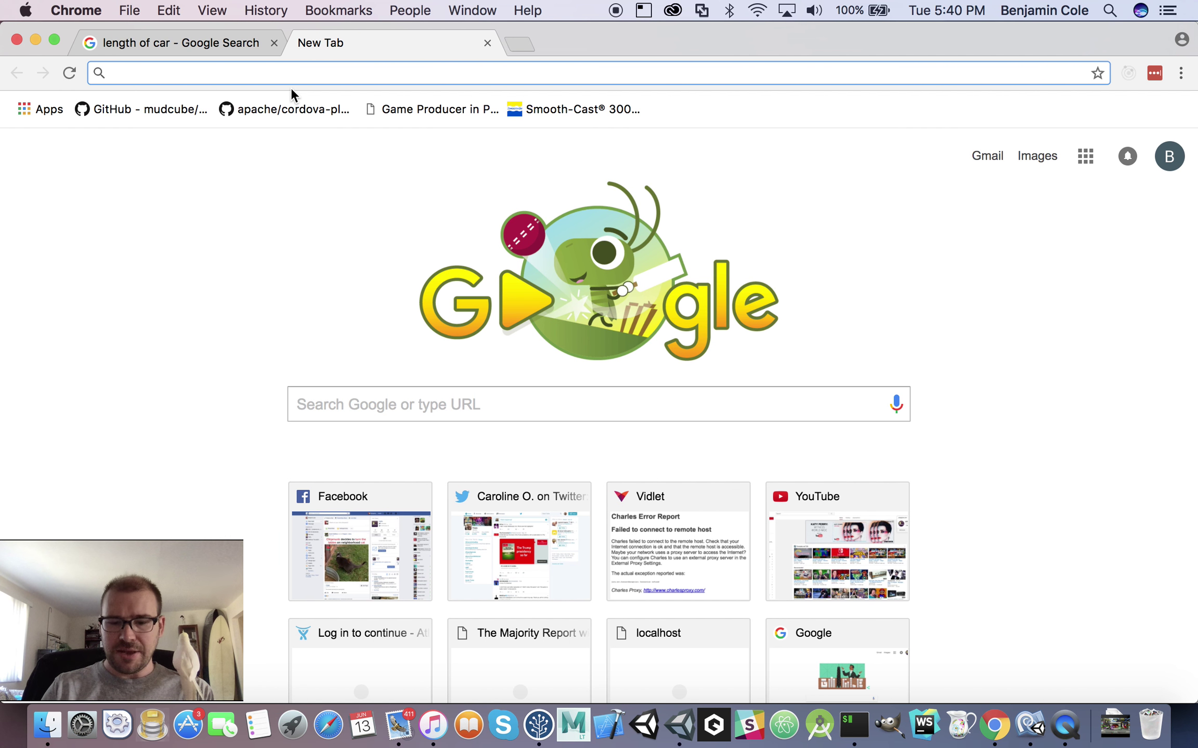
text(get a)
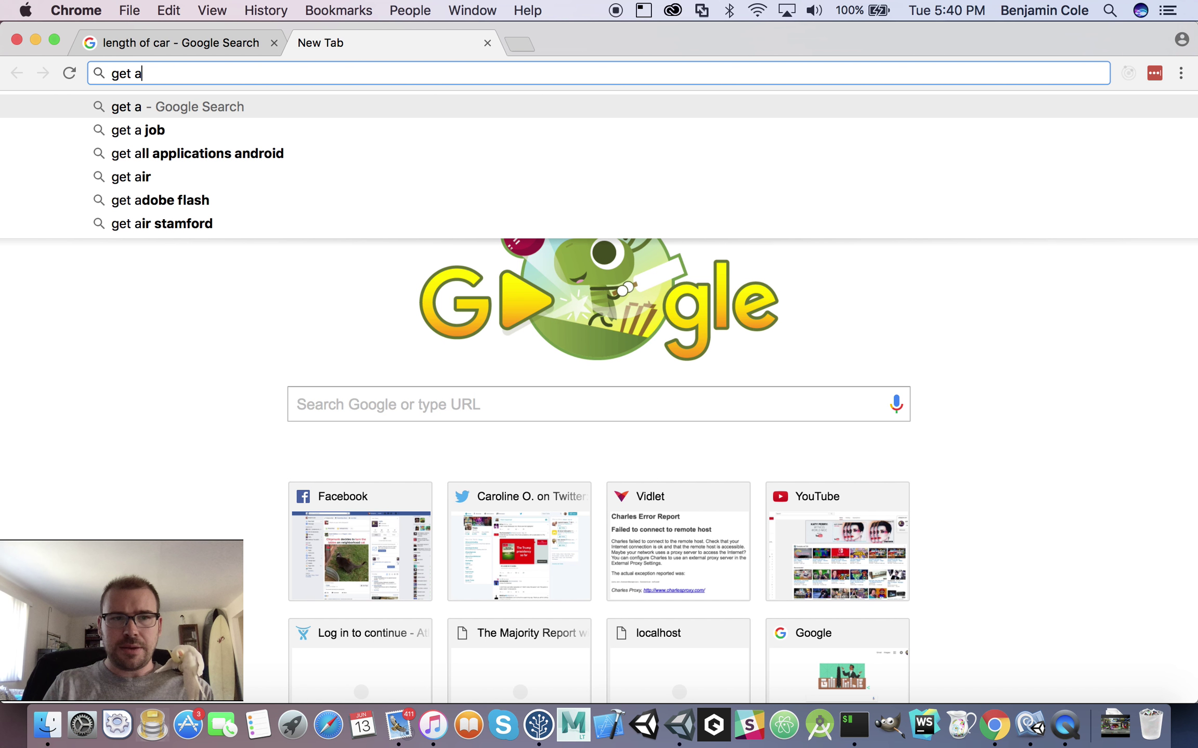
text(xis un)
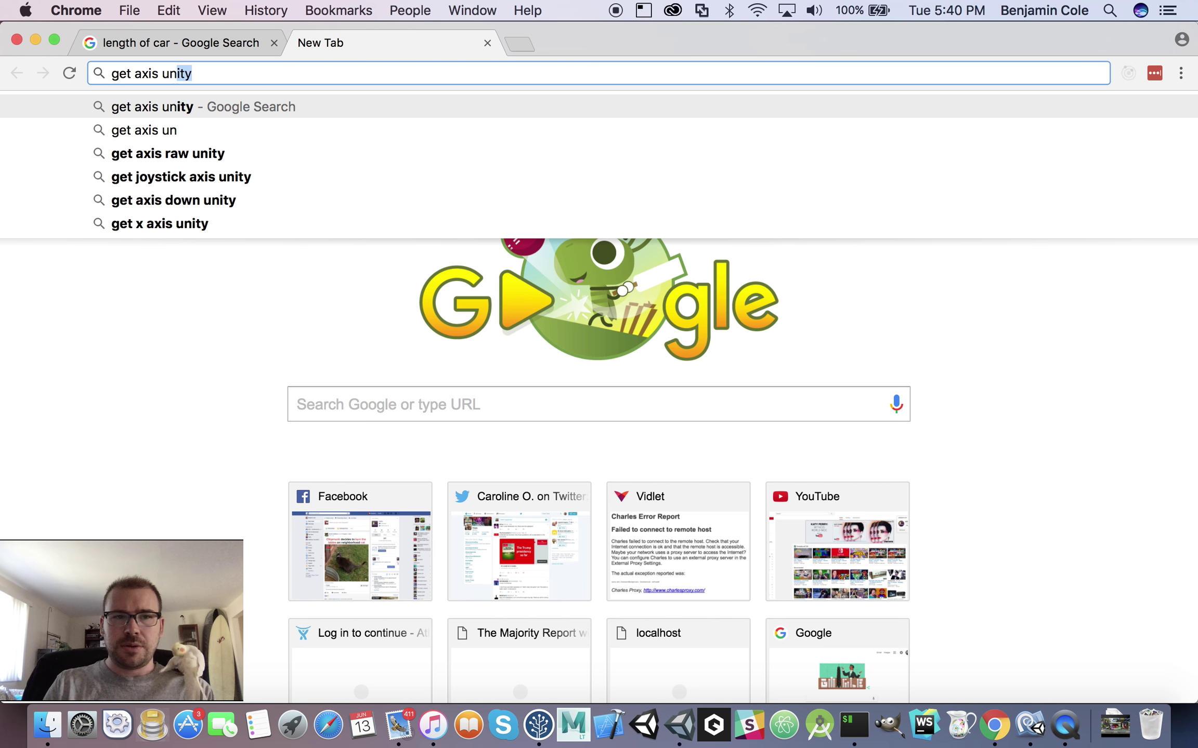
text(ity)
key(Return)
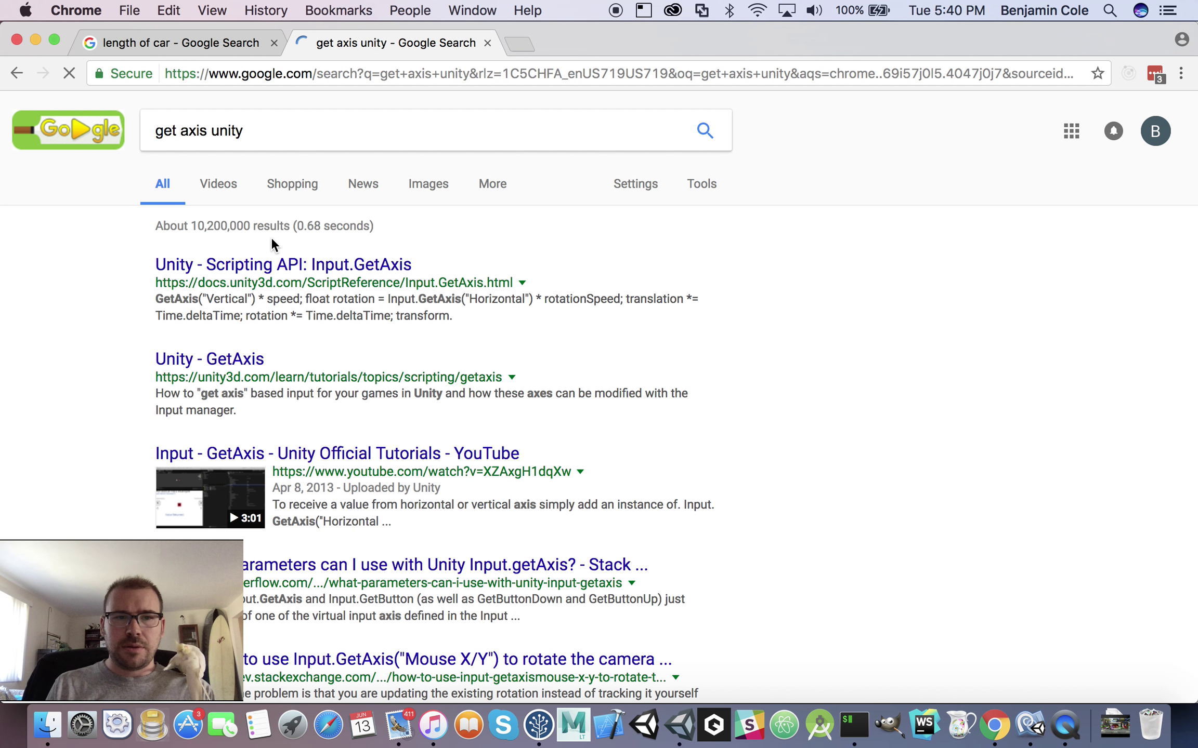
click(285, 266)
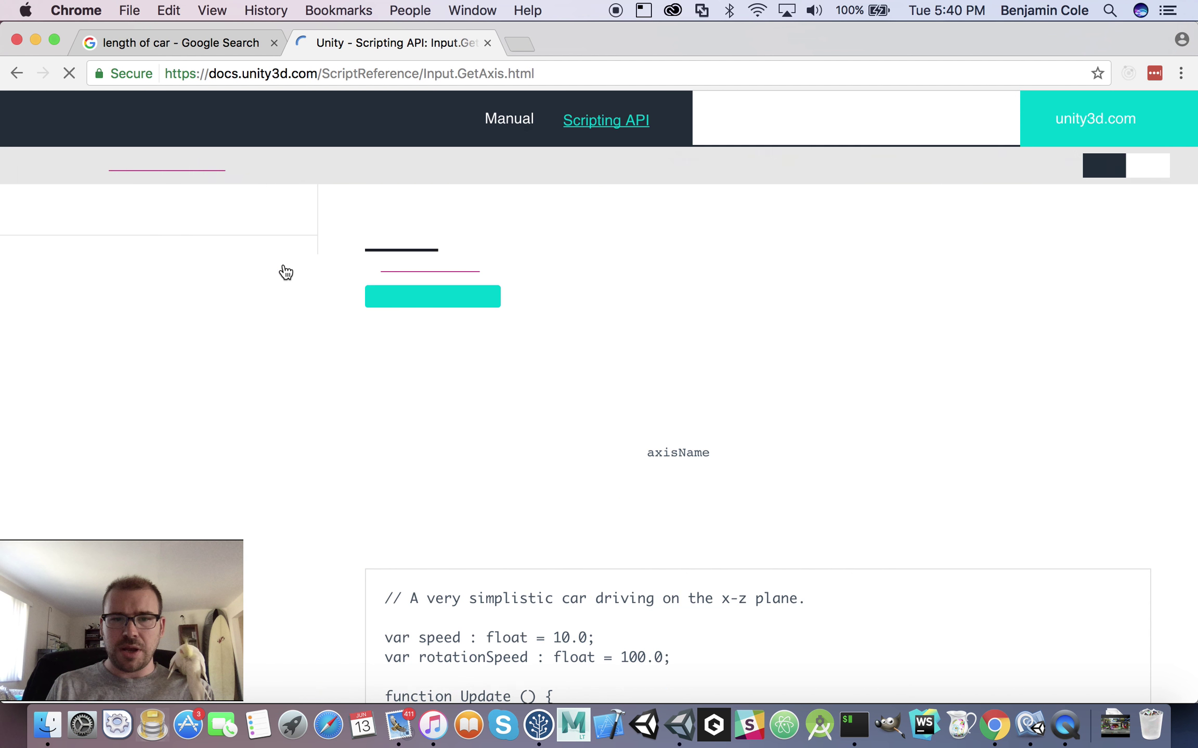
scroll(531, 464, down, 2)
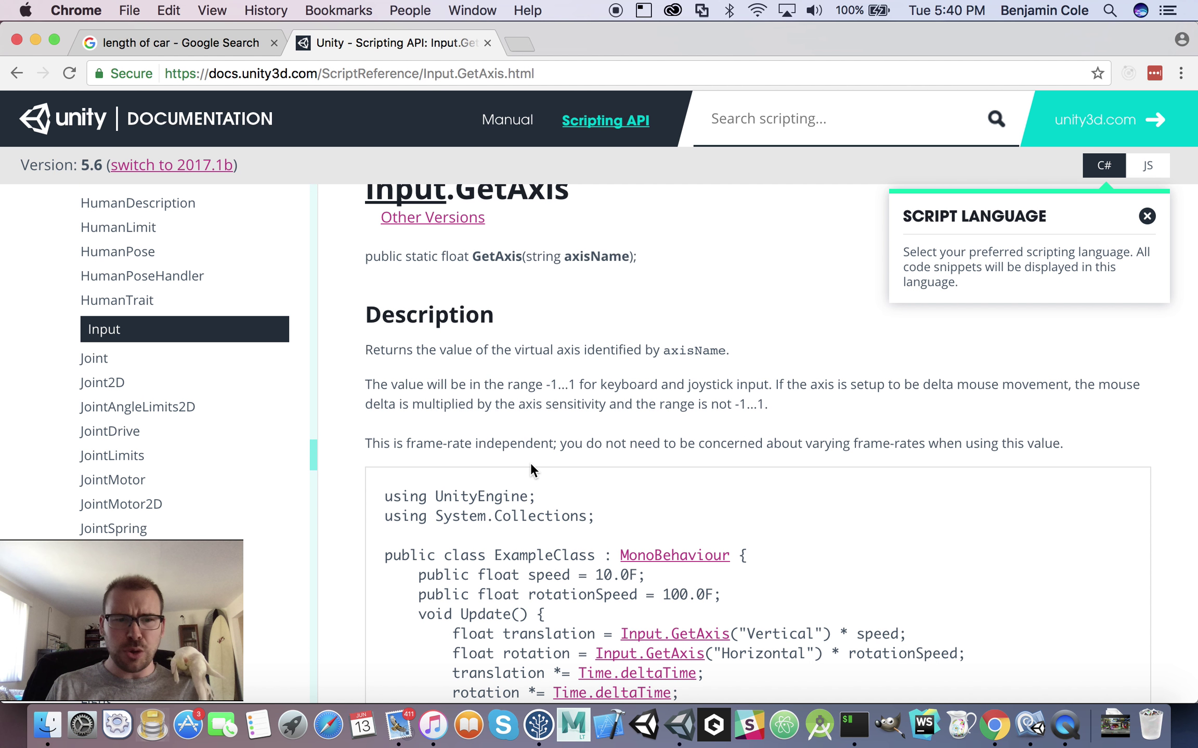
scroll(538, 474, down, 5)
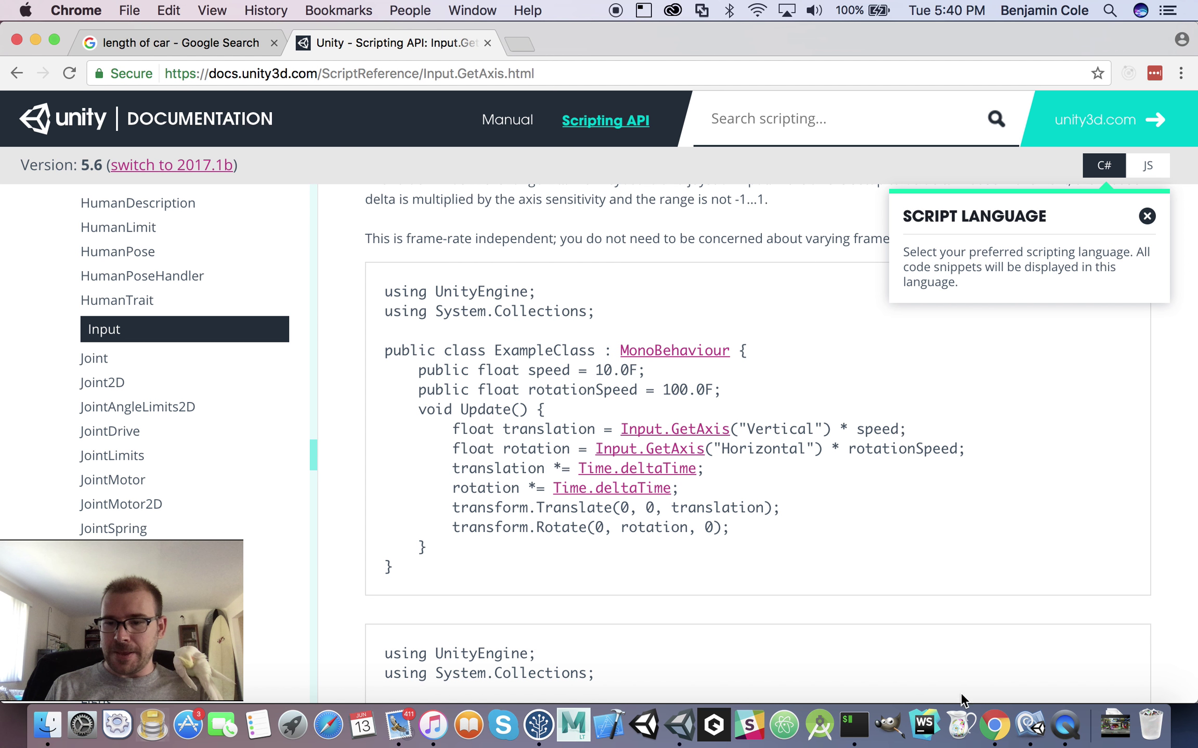
Enter the "Horizontal" axis name inside Input.GetAxis() on line 23 of ArcadeCar.cs
click(1034, 739)
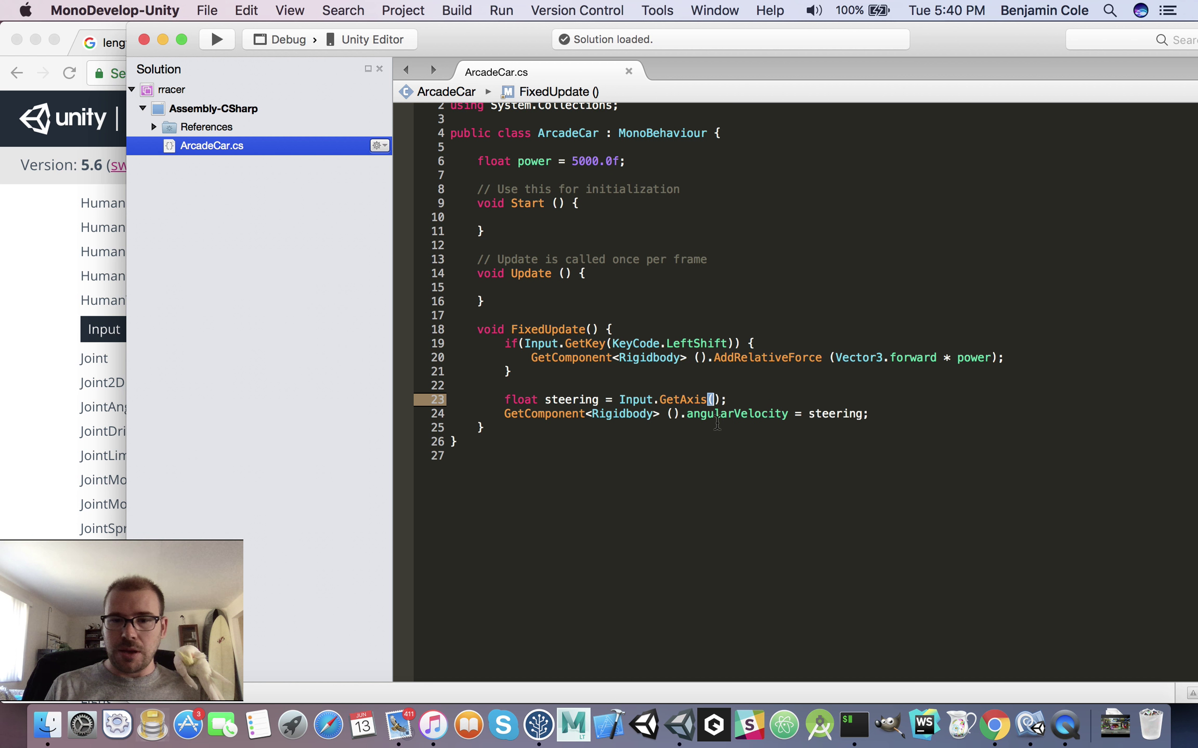
text(Inp)
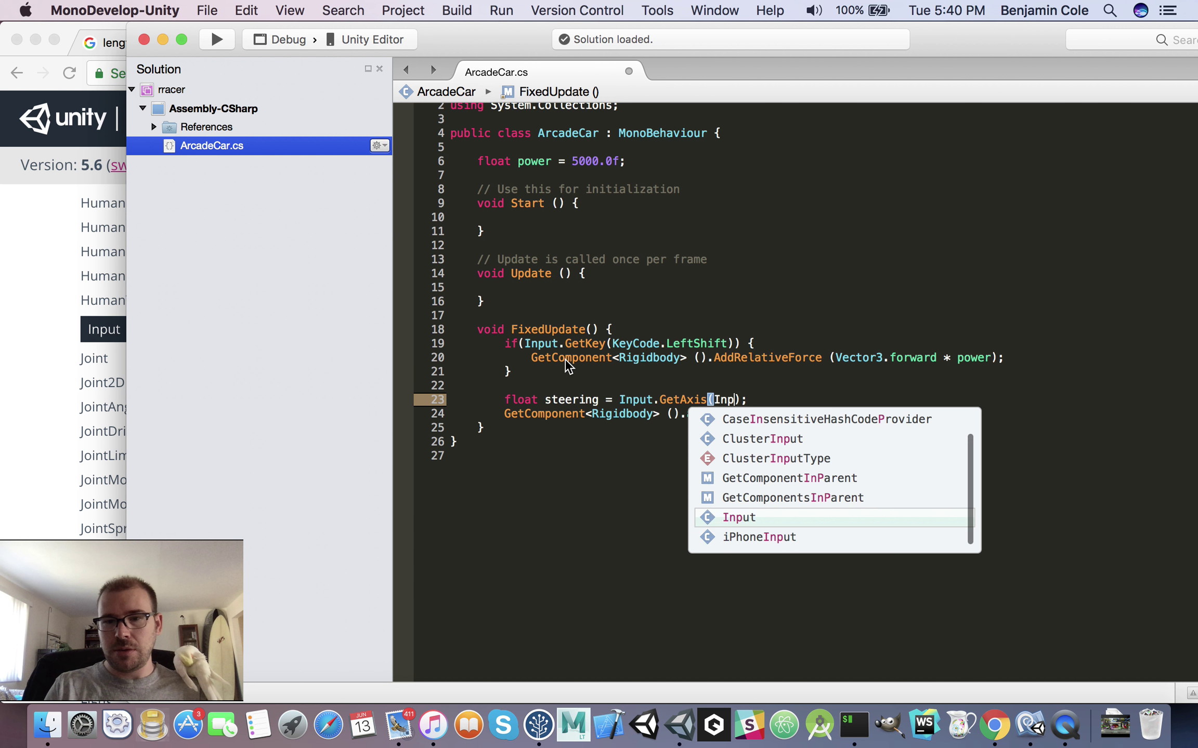
text(ut.H)
key(BackSpace)
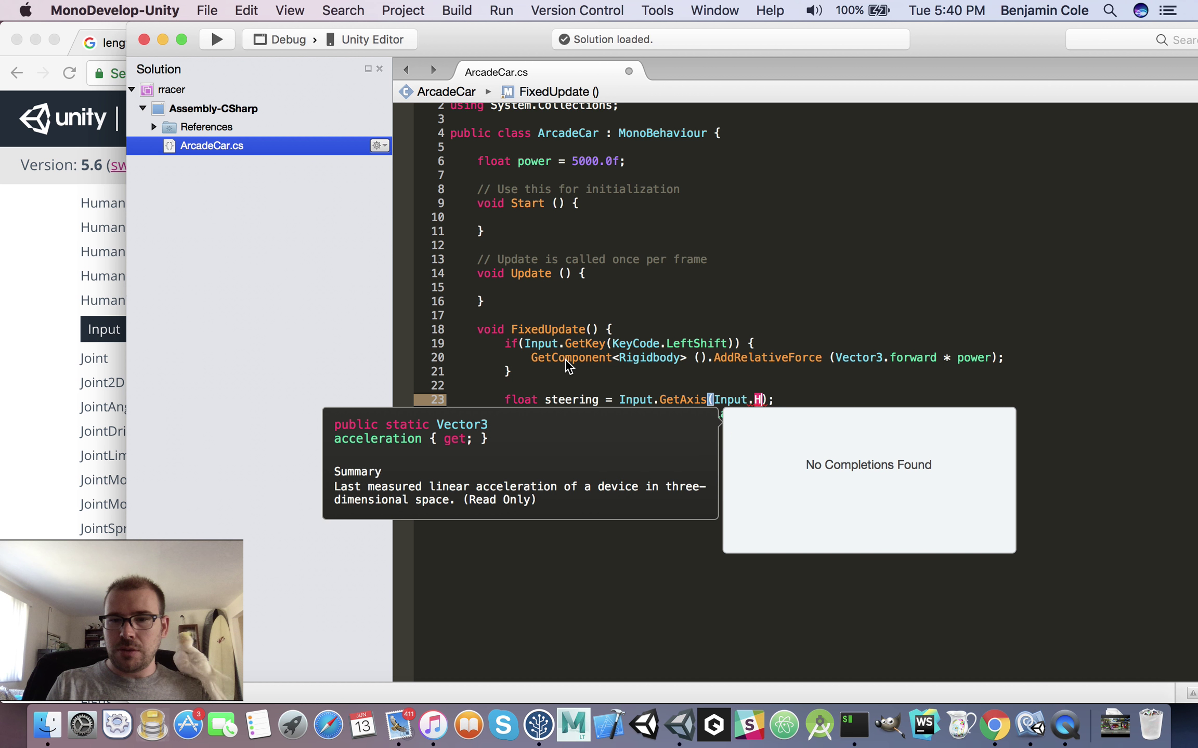
key(BackSpace)
key(BackSpace)
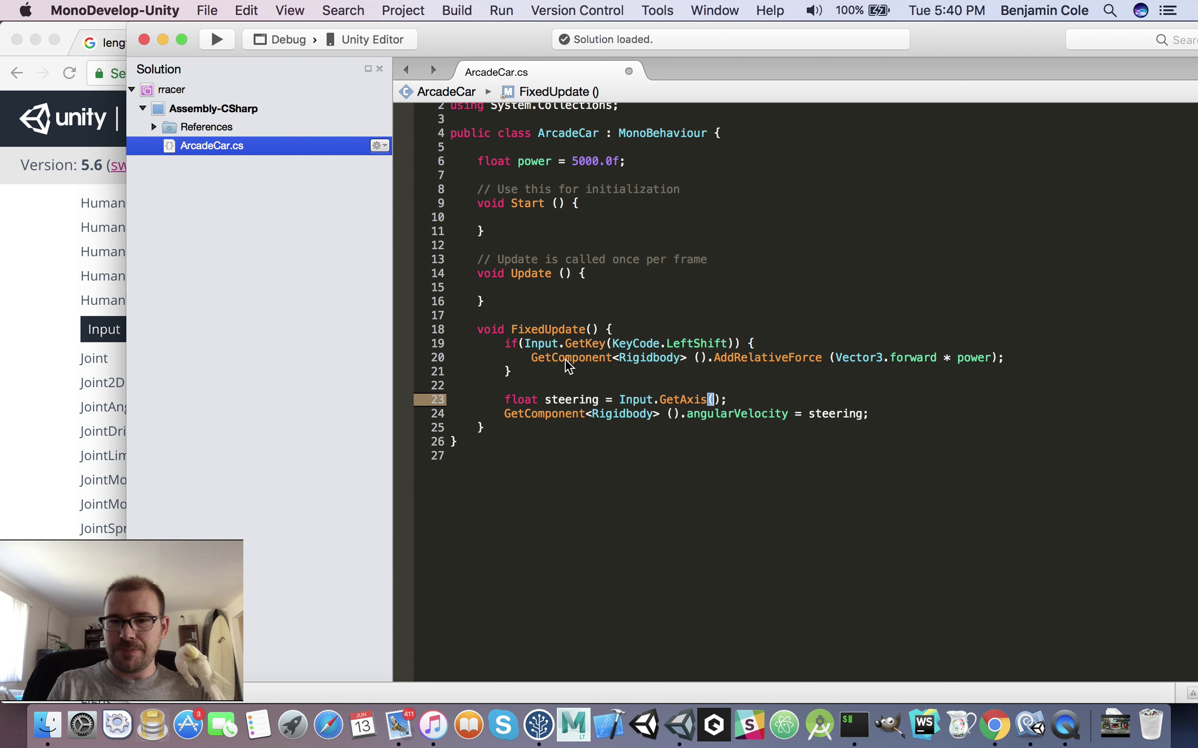
text(Axi)
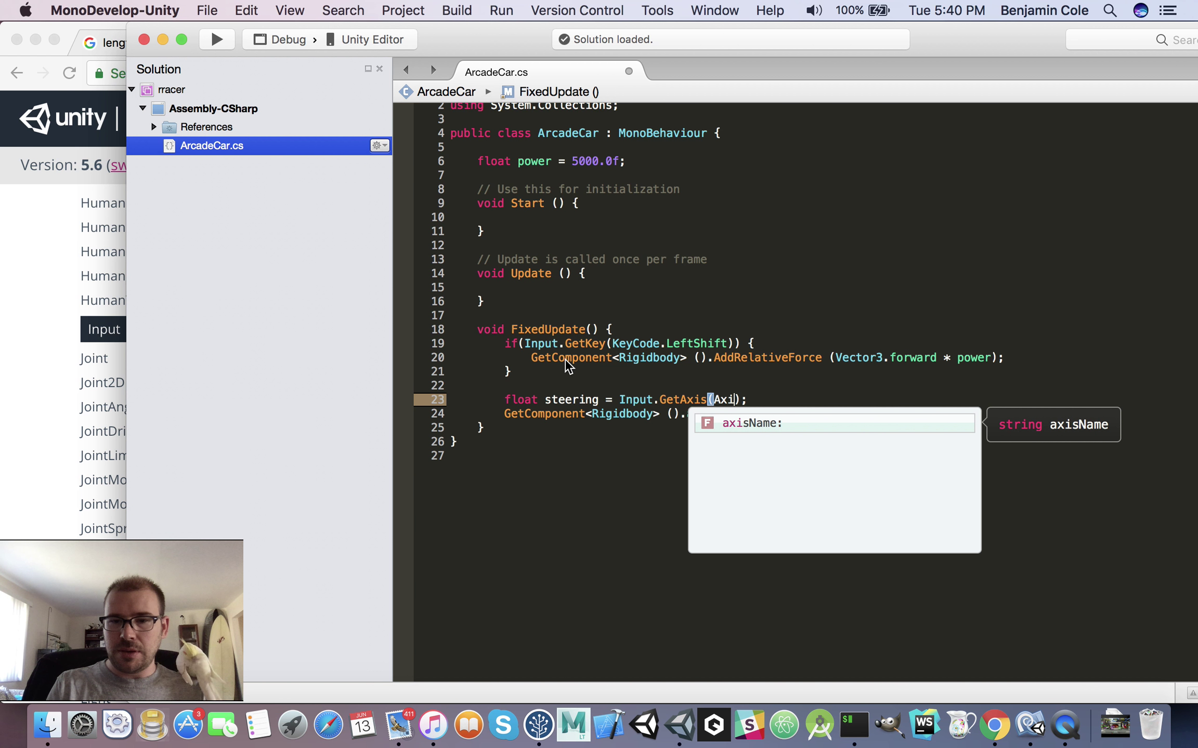
key(Return)
key(BackSpace)
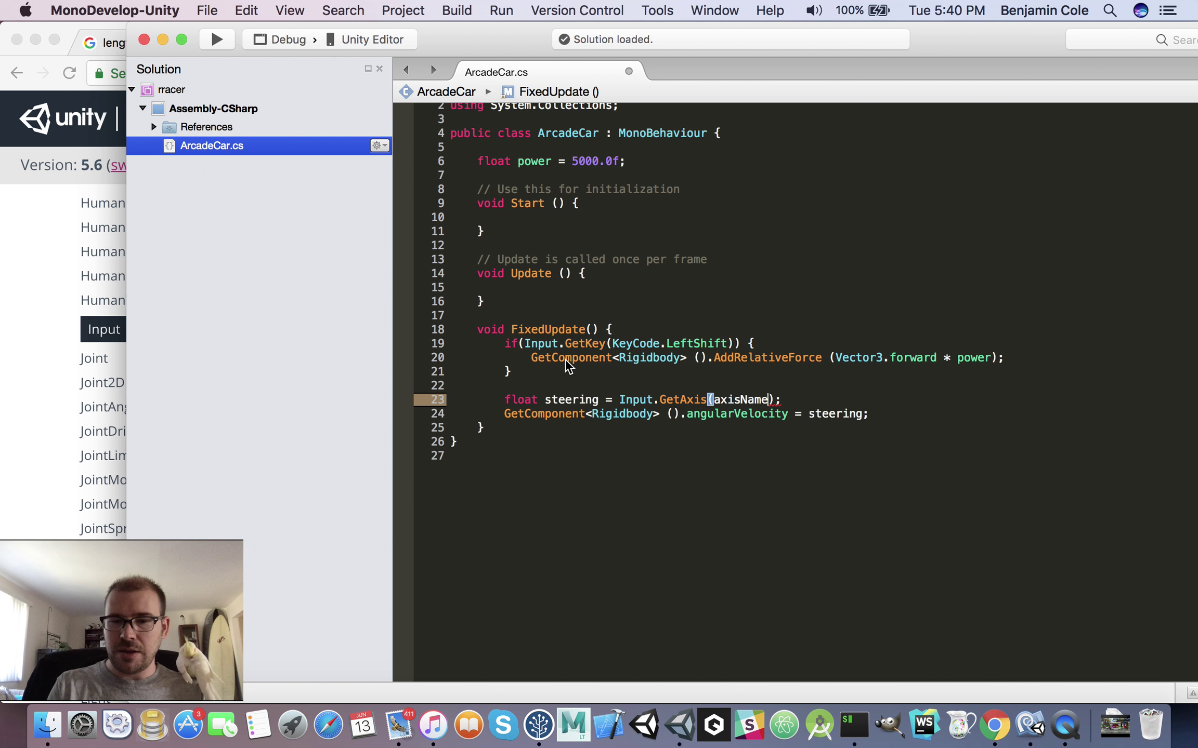
key(BackSpace)
key(BackSpace)
key(BackSpace)
text("Hor)
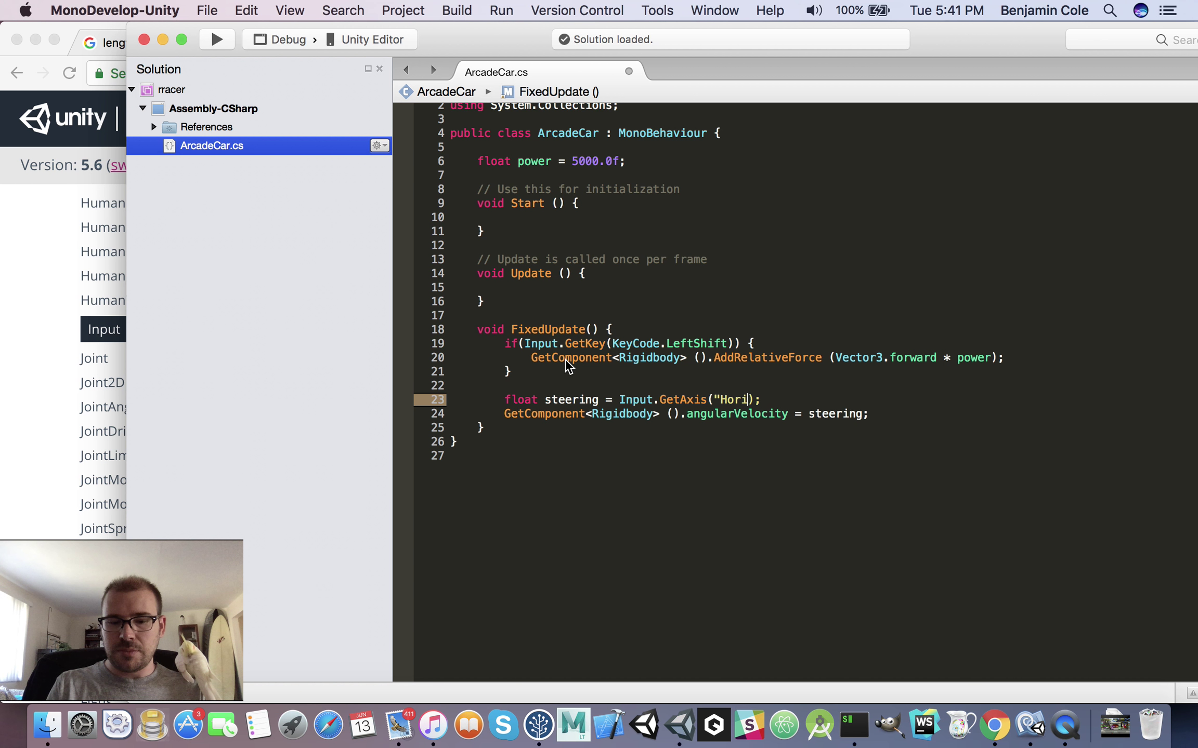
text(zontal)
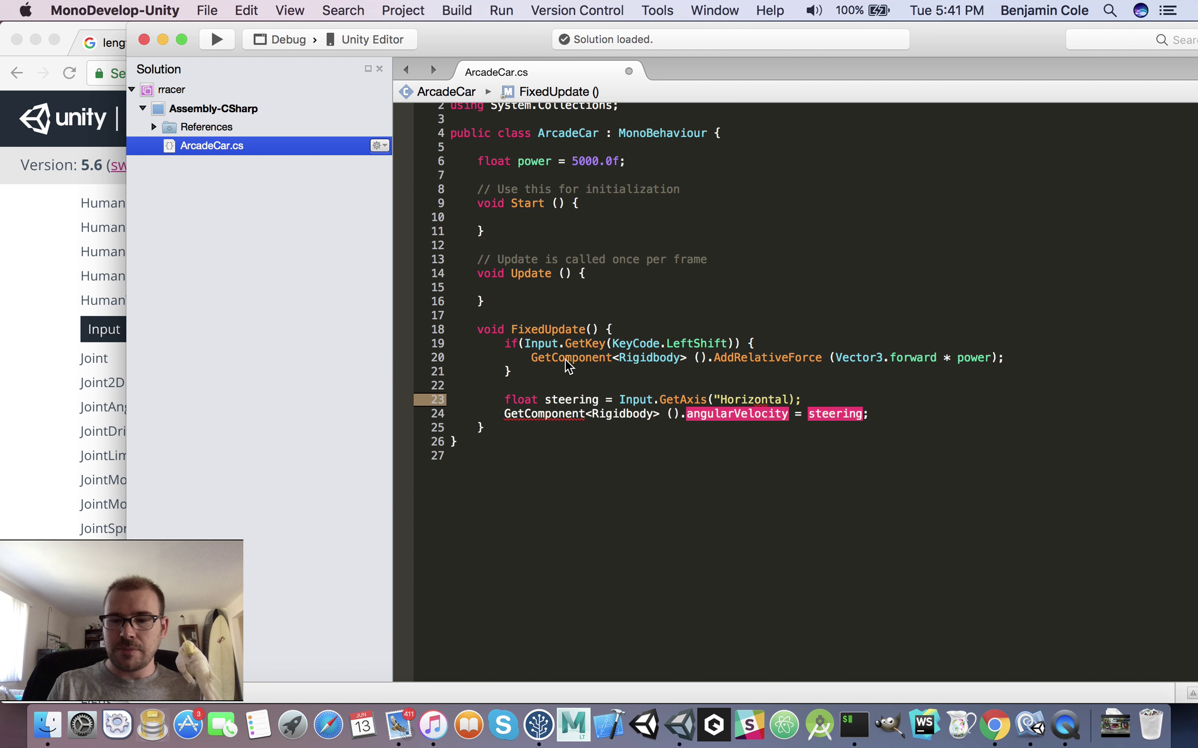
Check the angular velocity line's enclosing block, then shift the editor window down to reveal the browser
key(Down)
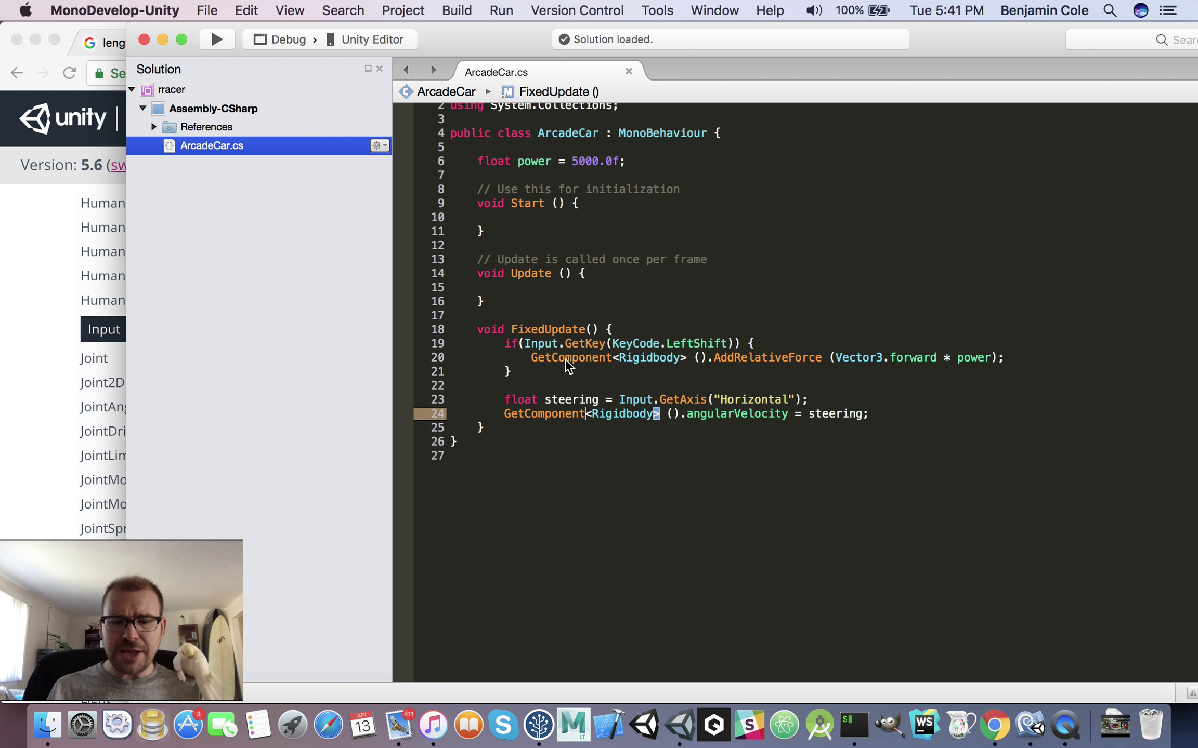
click(644, 425)
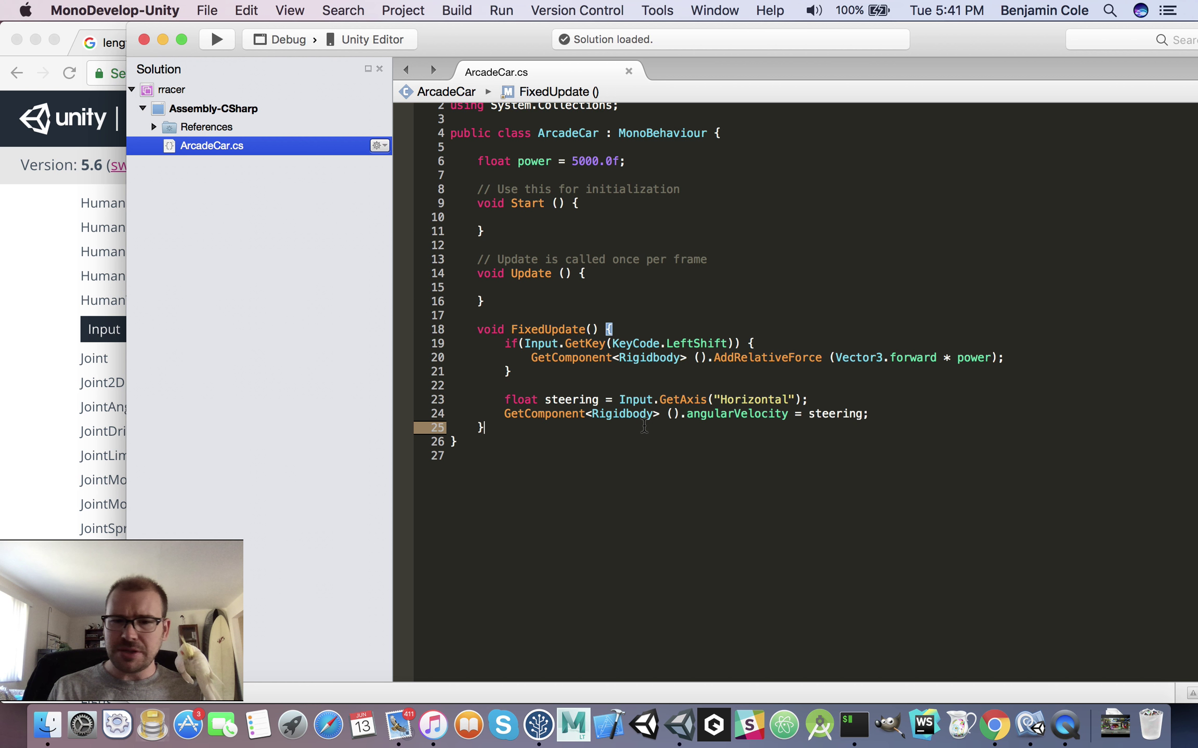
click(881, 415)
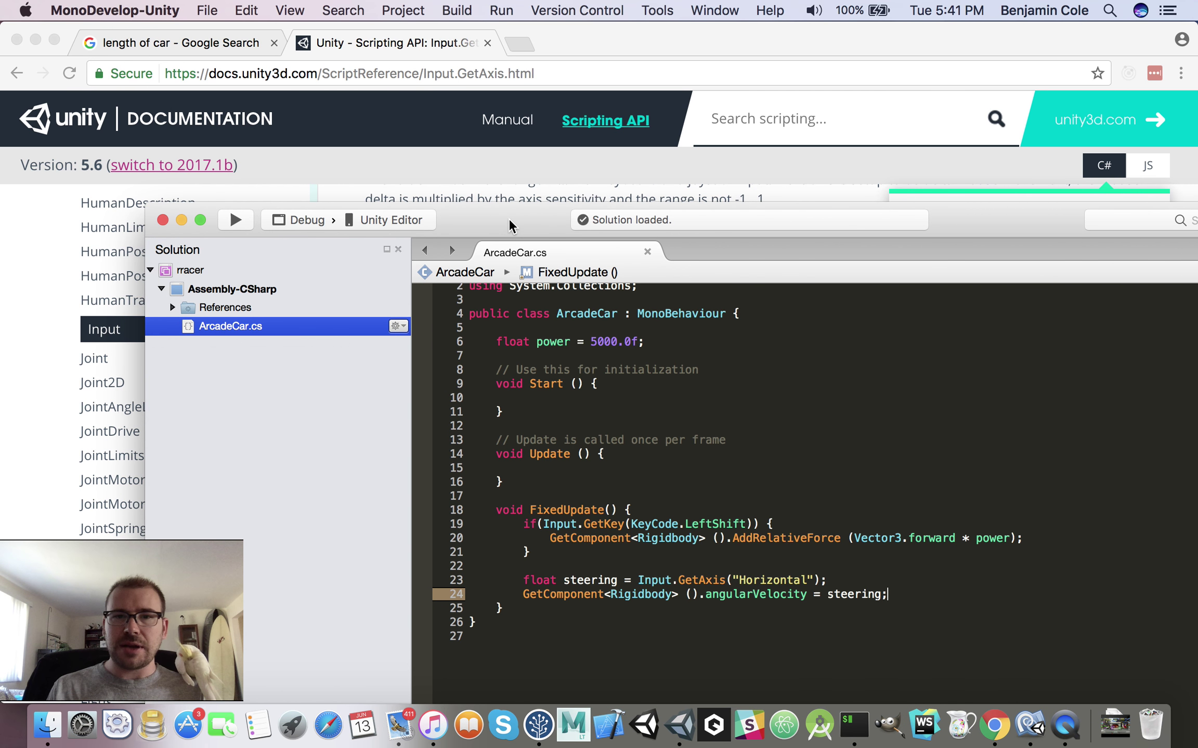
drag(413, 41, 414, 80)
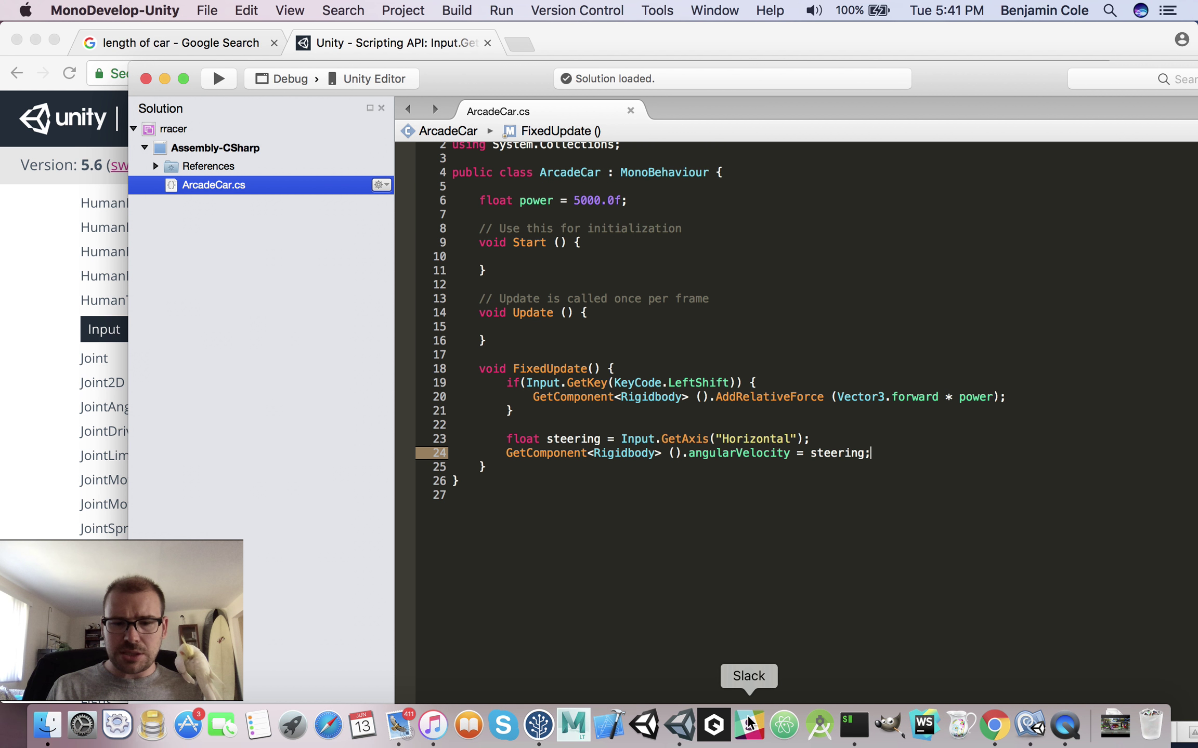
Try Play in Unity and open the CS0029 float-to-Vector3 error in MonoDevelop
click(679, 726)
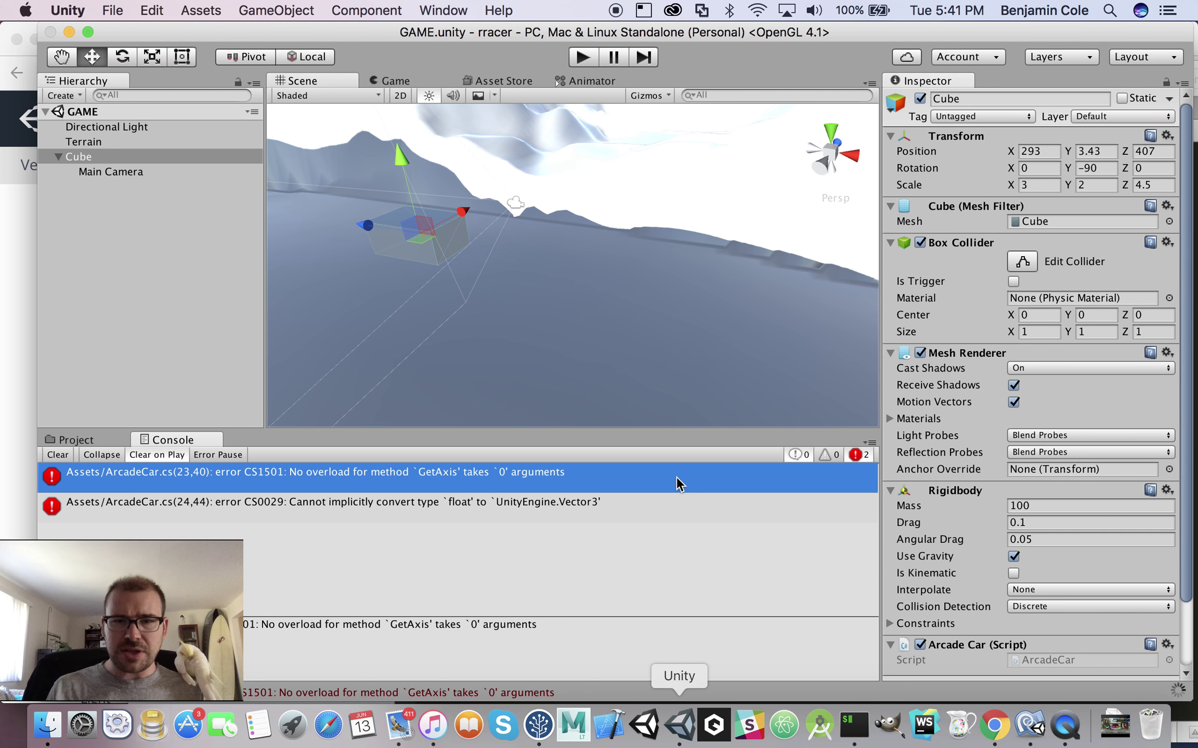
click(586, 58)
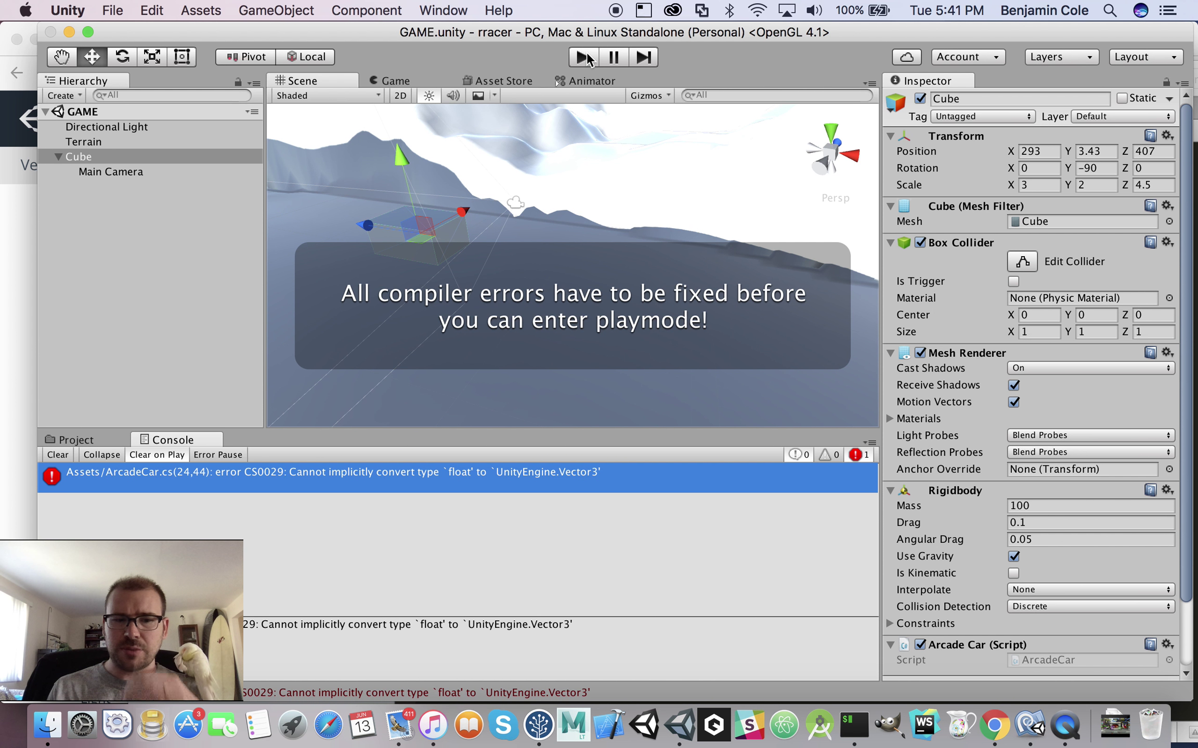
double_click(412, 473)
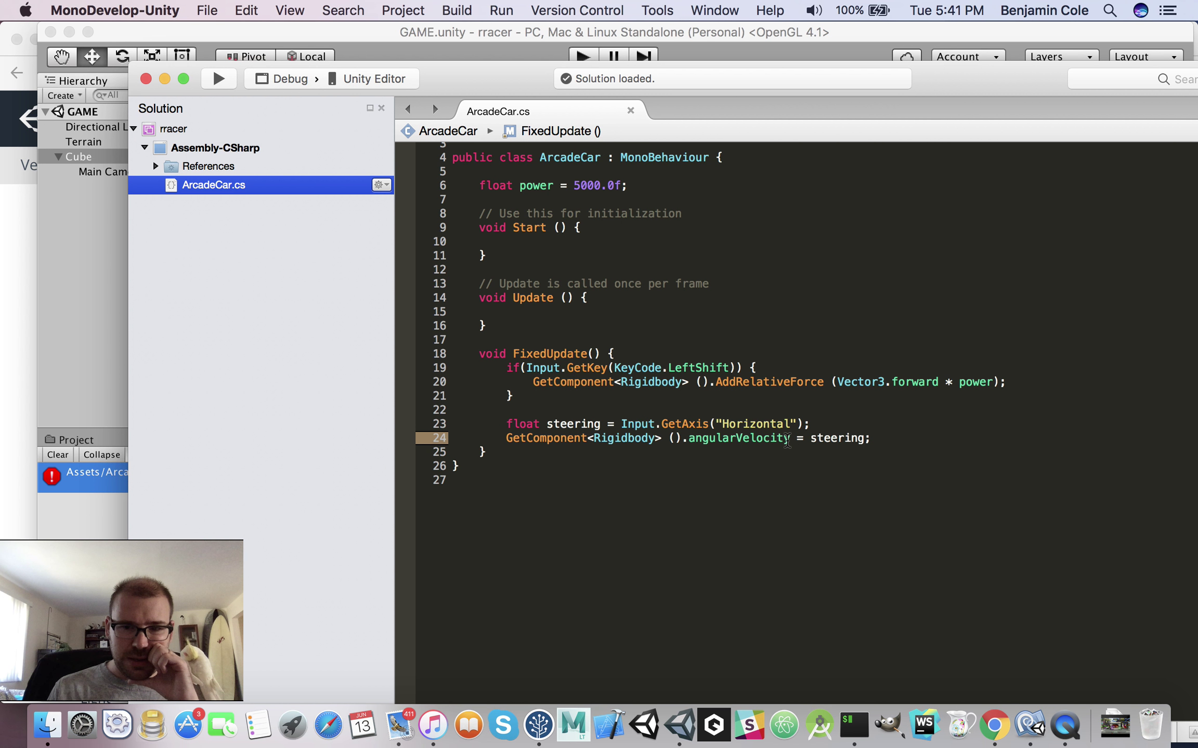
Wrap steering as new Vector3(steering, 0) on line 24, save, and return to Unity
double_click(774, 438)
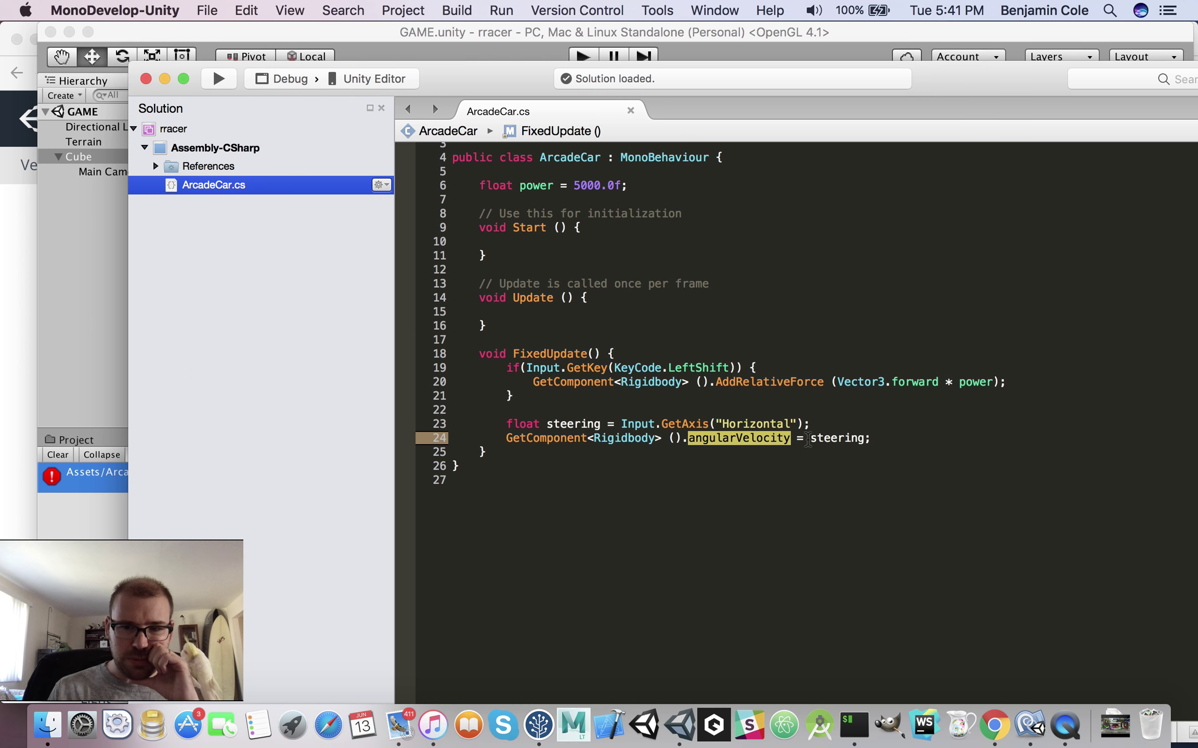
click(808, 438)
text(new )
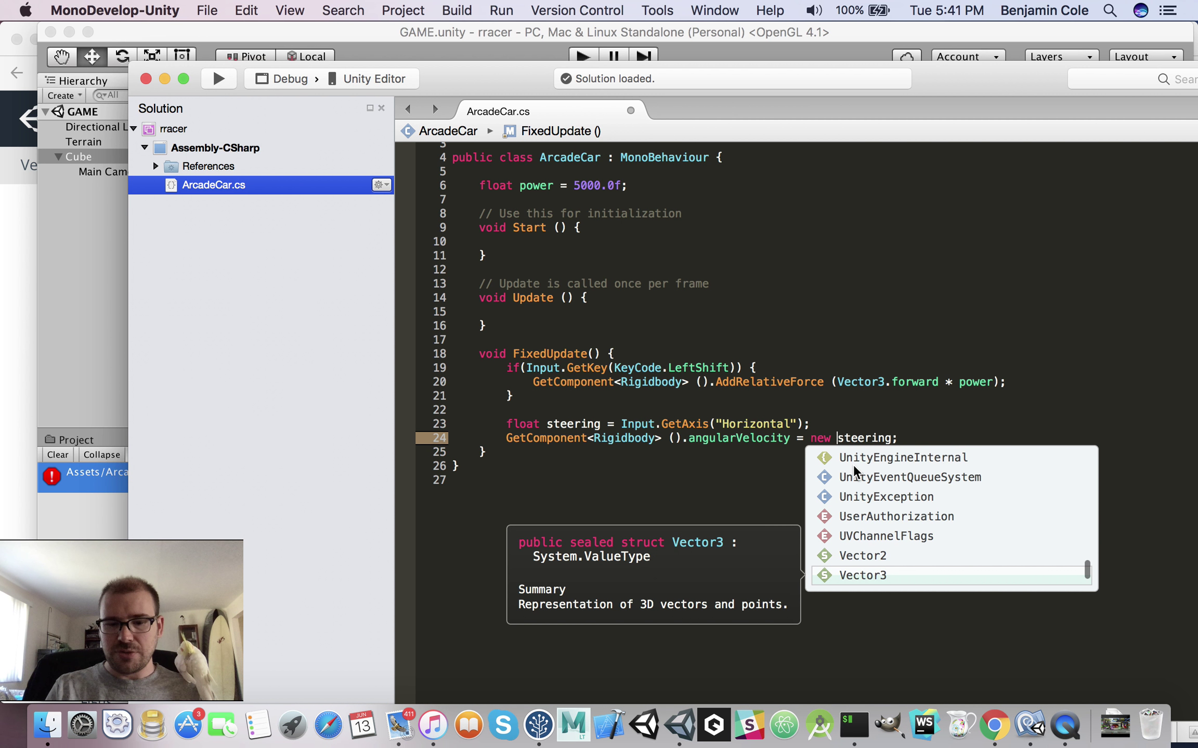
text(V)
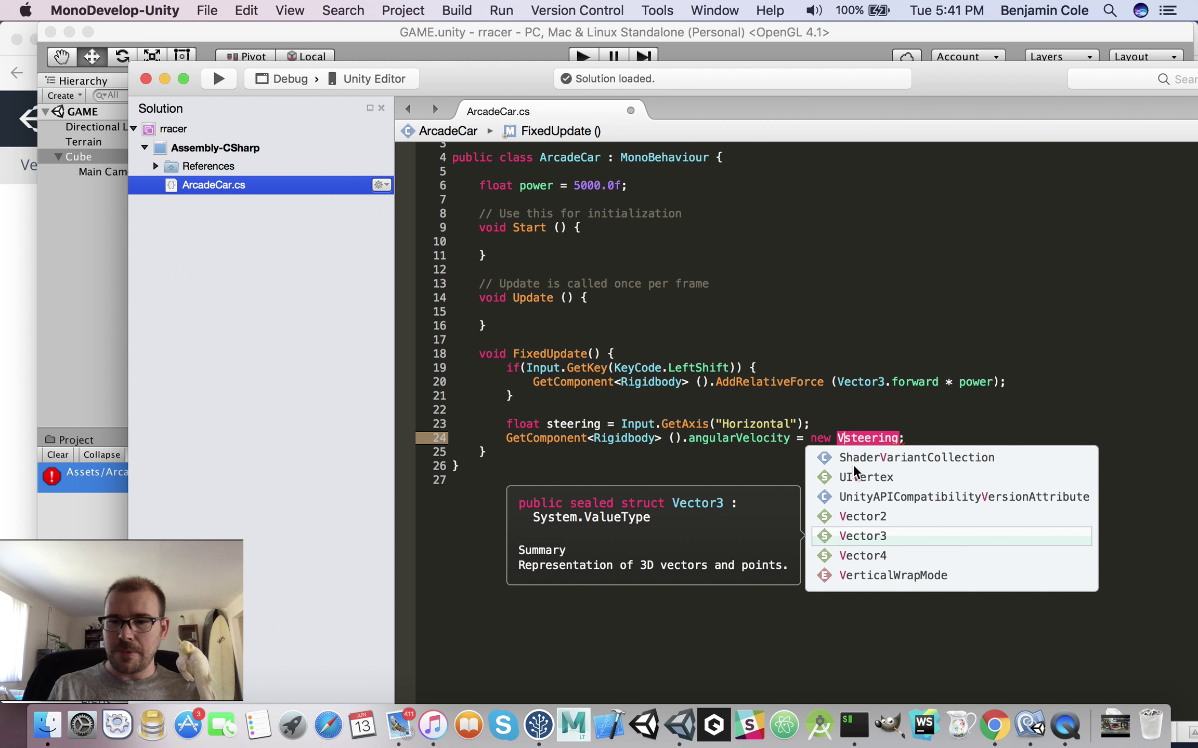
key(Return)
text(()
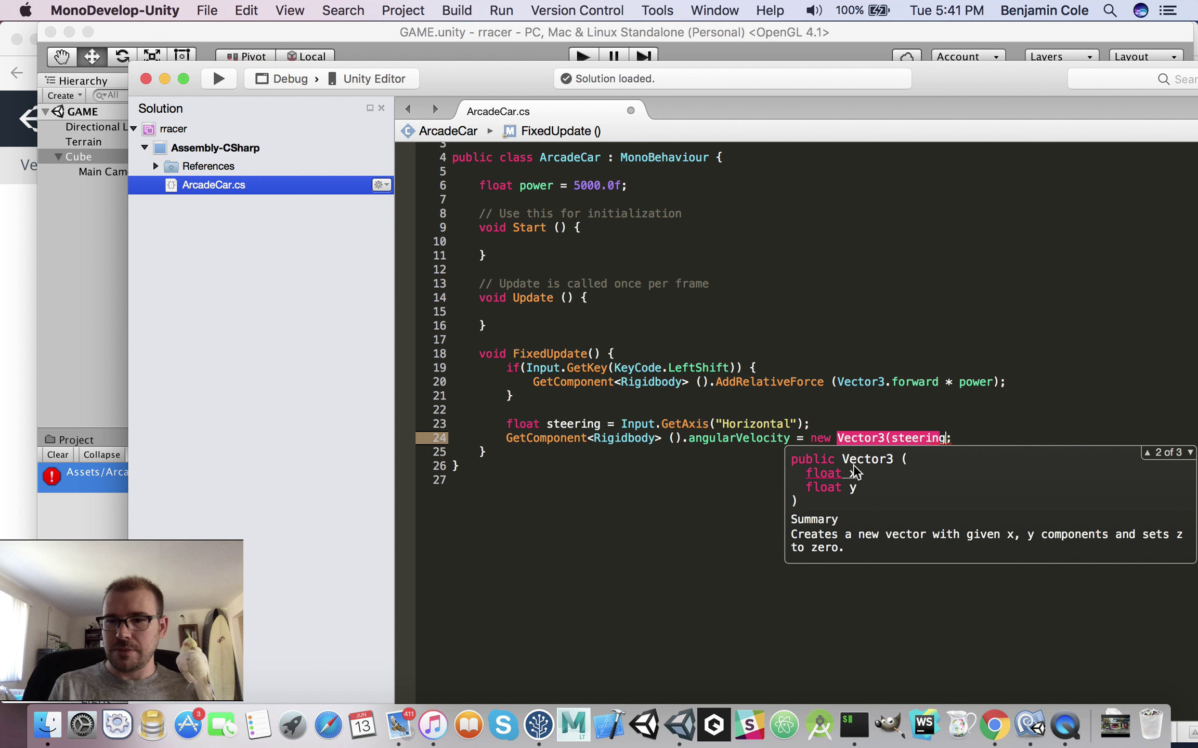
key(alt+Right)
text(, 0)
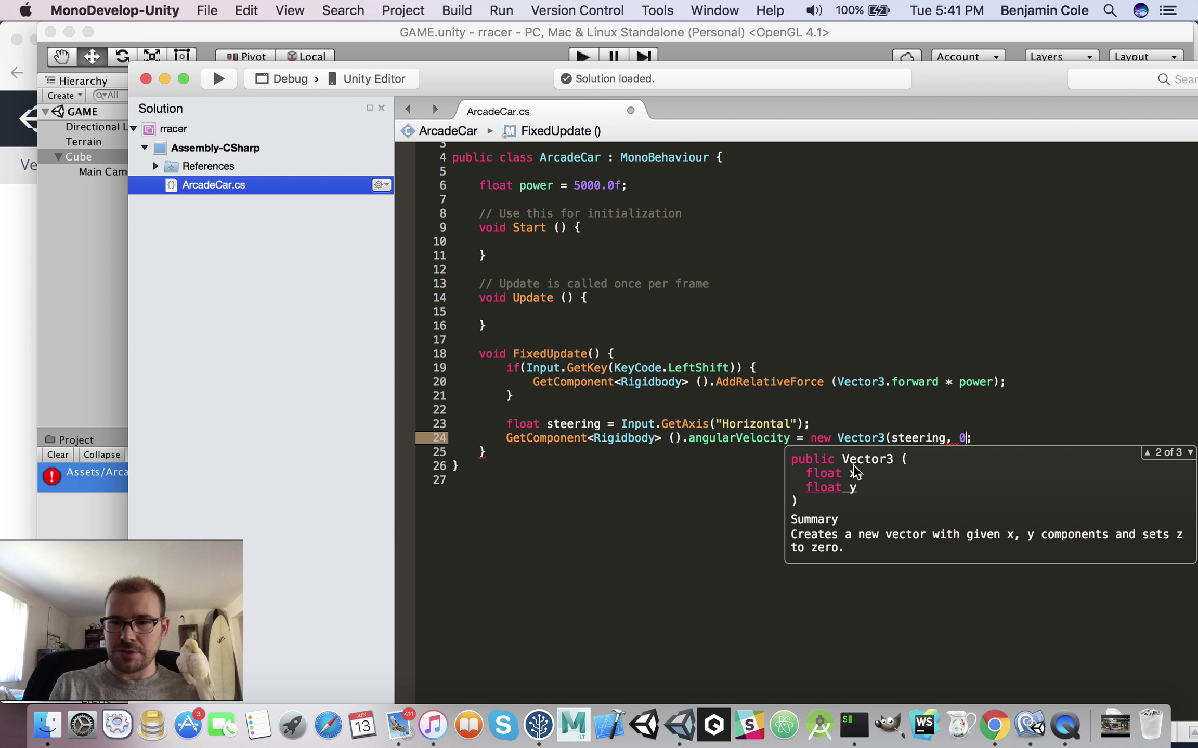
text())
key(super+s)
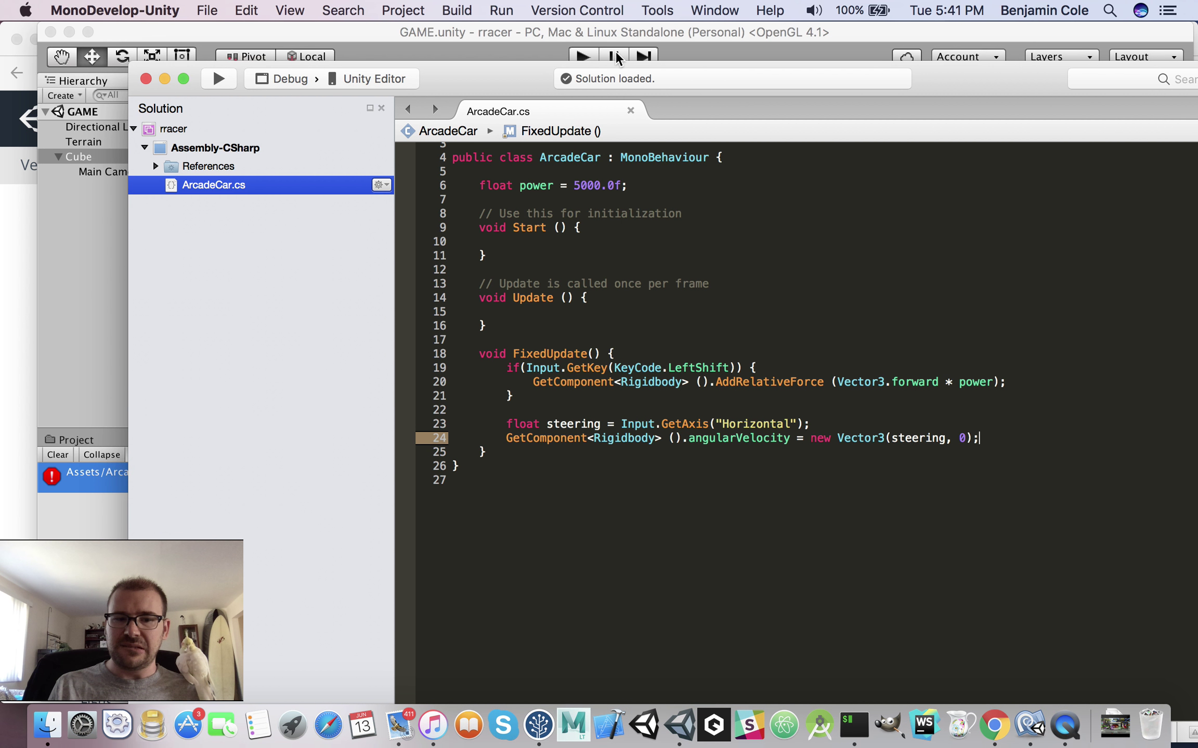
click(592, 57)
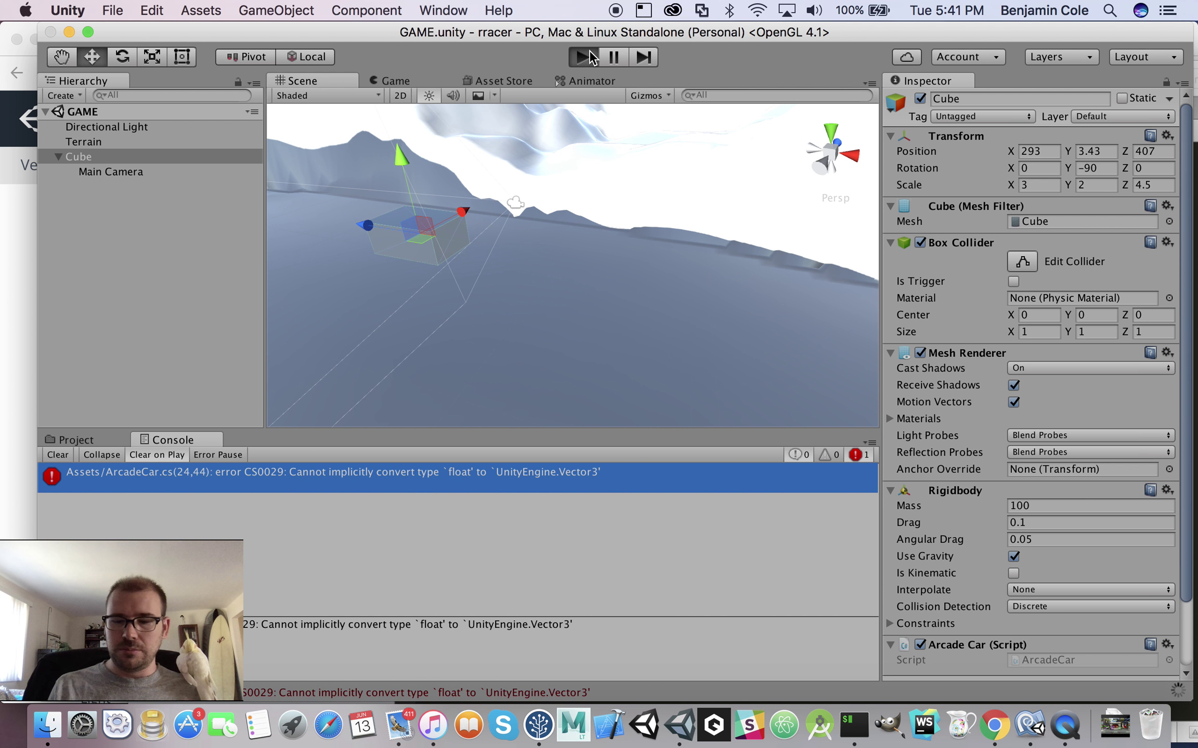
Run the game to confirm the CS0029 error is gone, then stop play mode
click(592, 57)
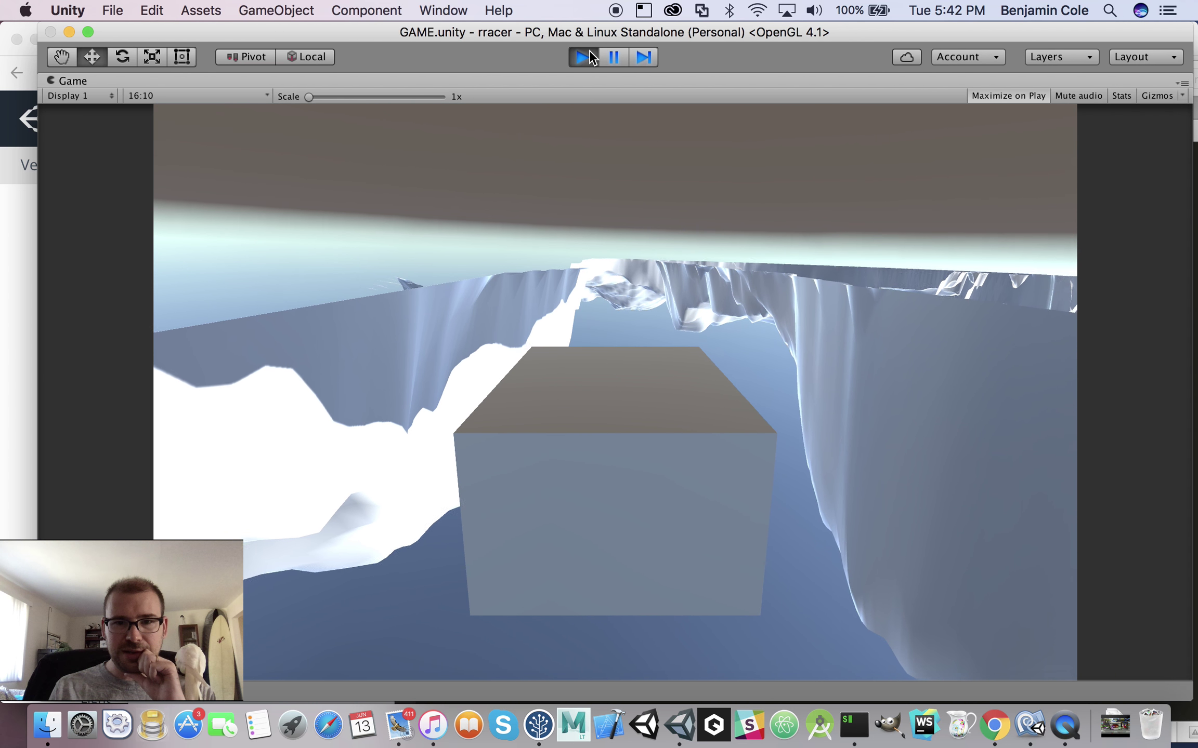
key(super+p)
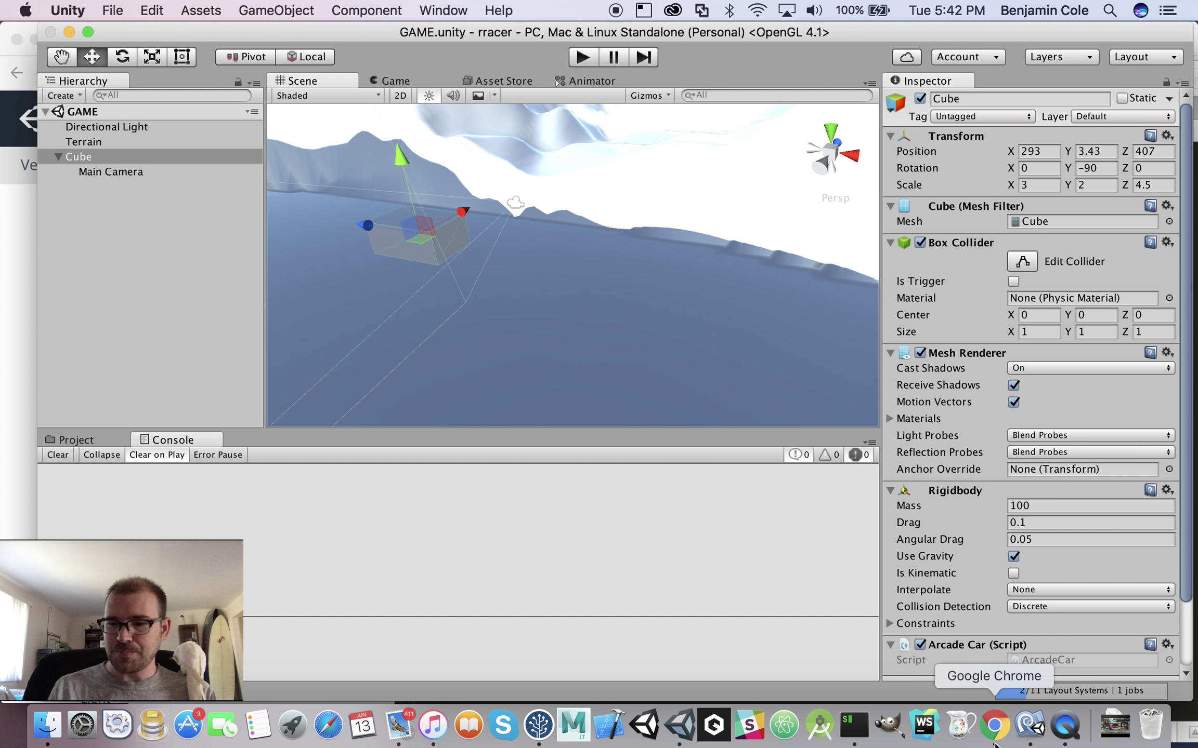
Swap line 24's arguments to new Vector3(0, steering), save ArcadeCar.cs, and run the game
click(1032, 737)
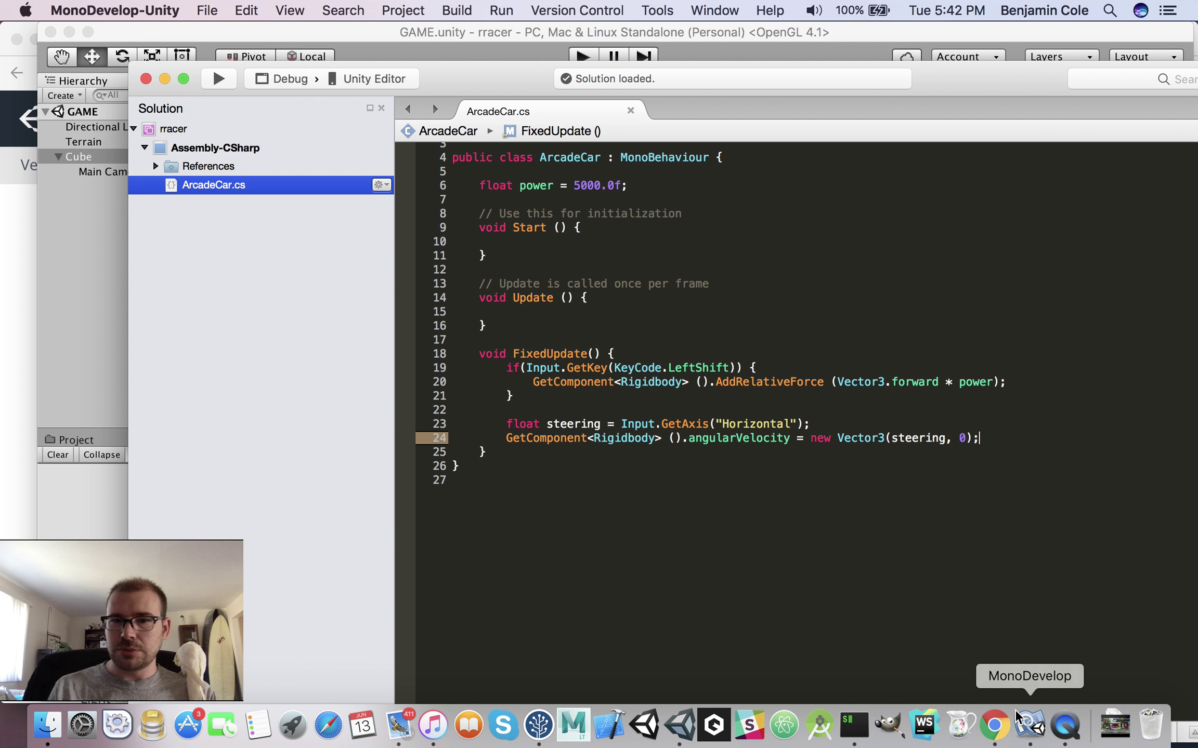
double_click(921, 438)
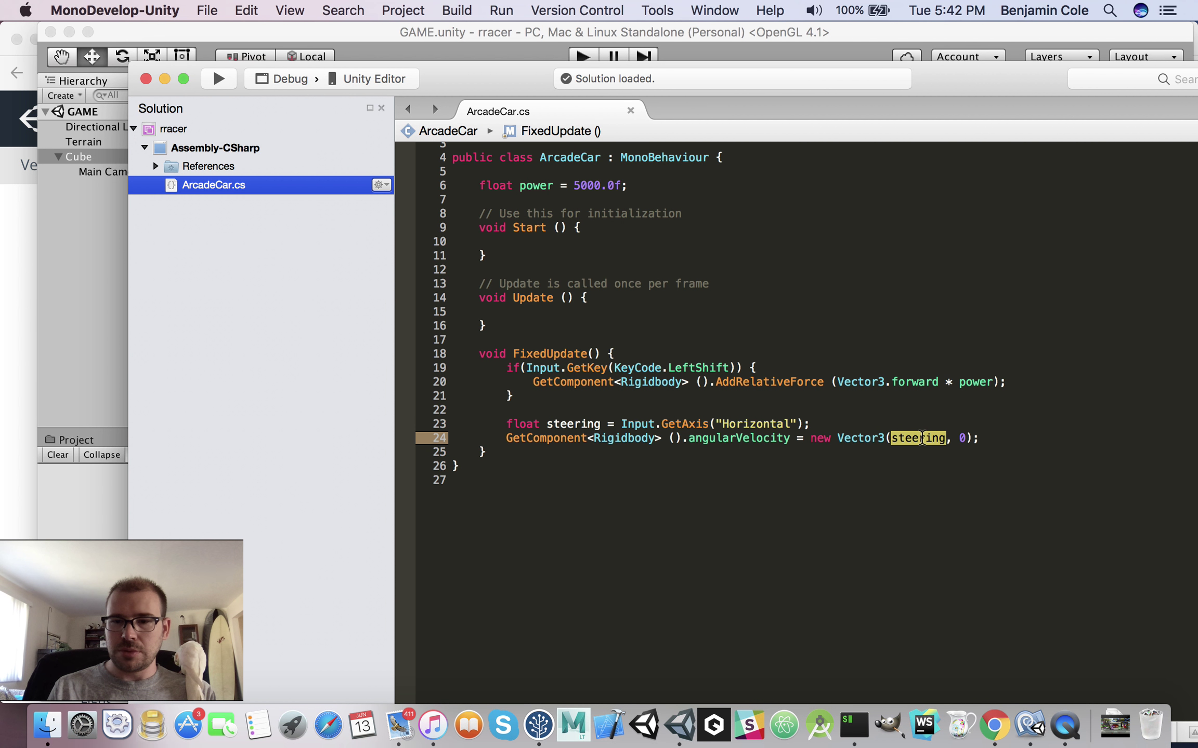
text(0)
double_click(914, 439)
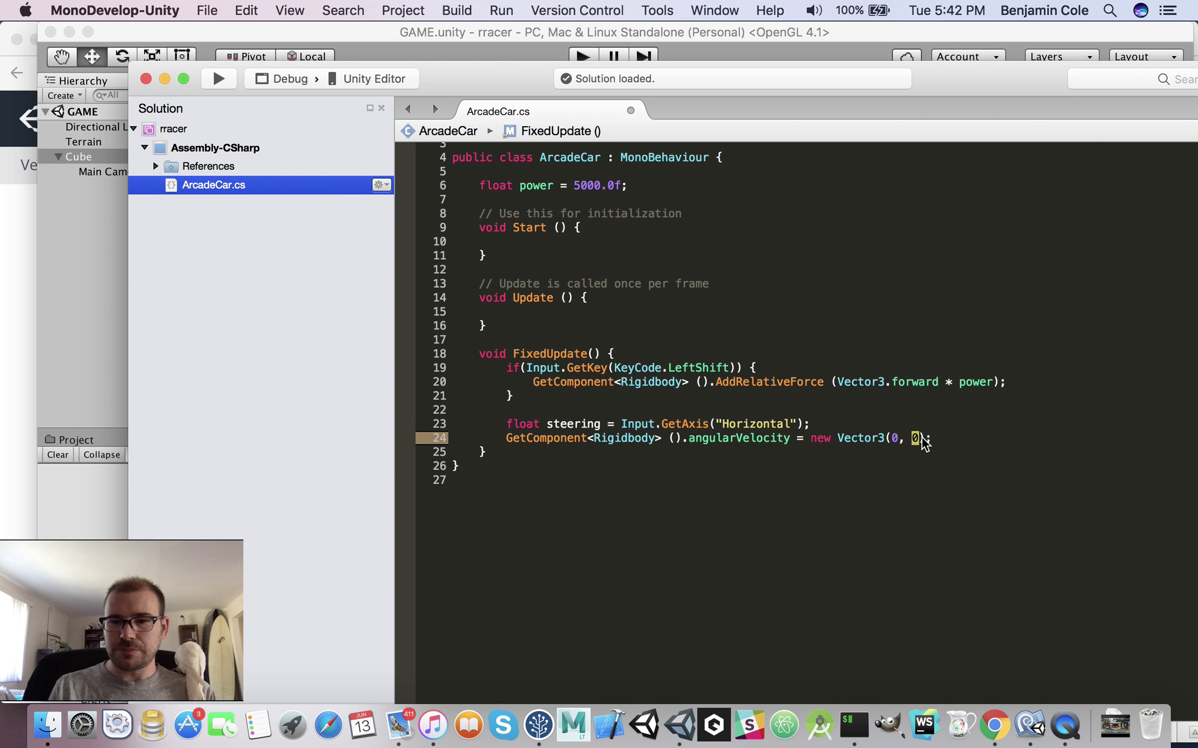
text(steering)
key(super+s)
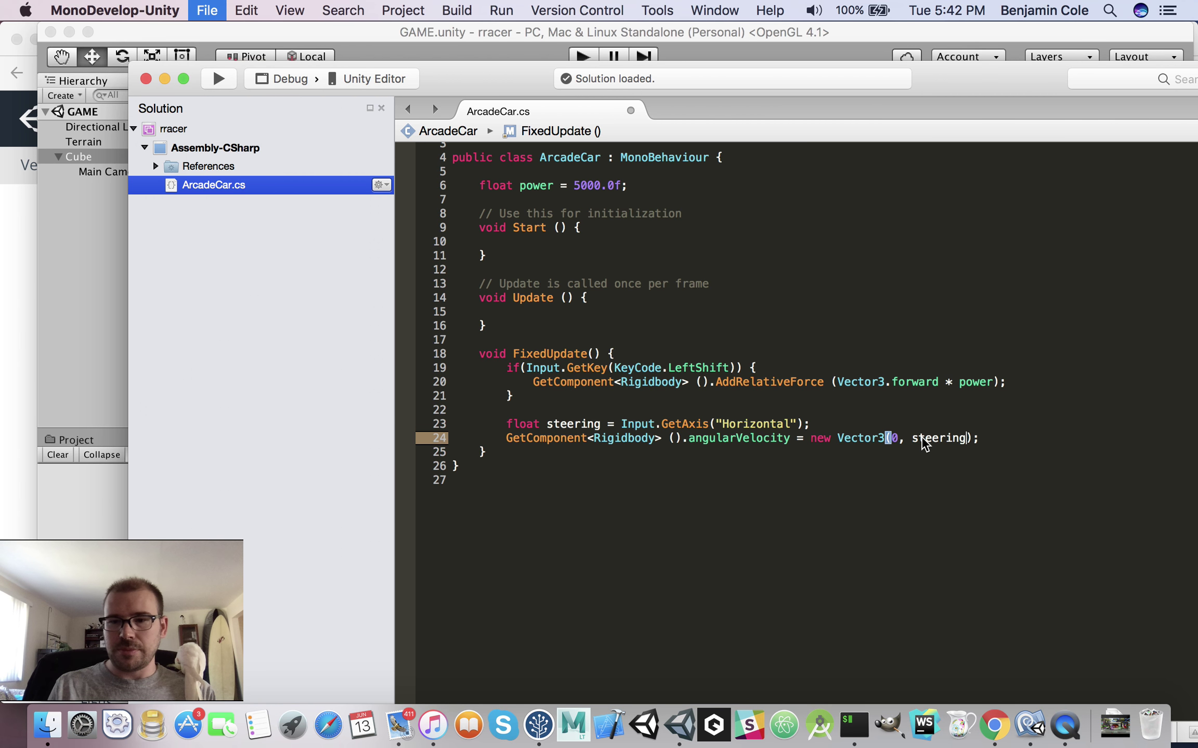
click(590, 56)
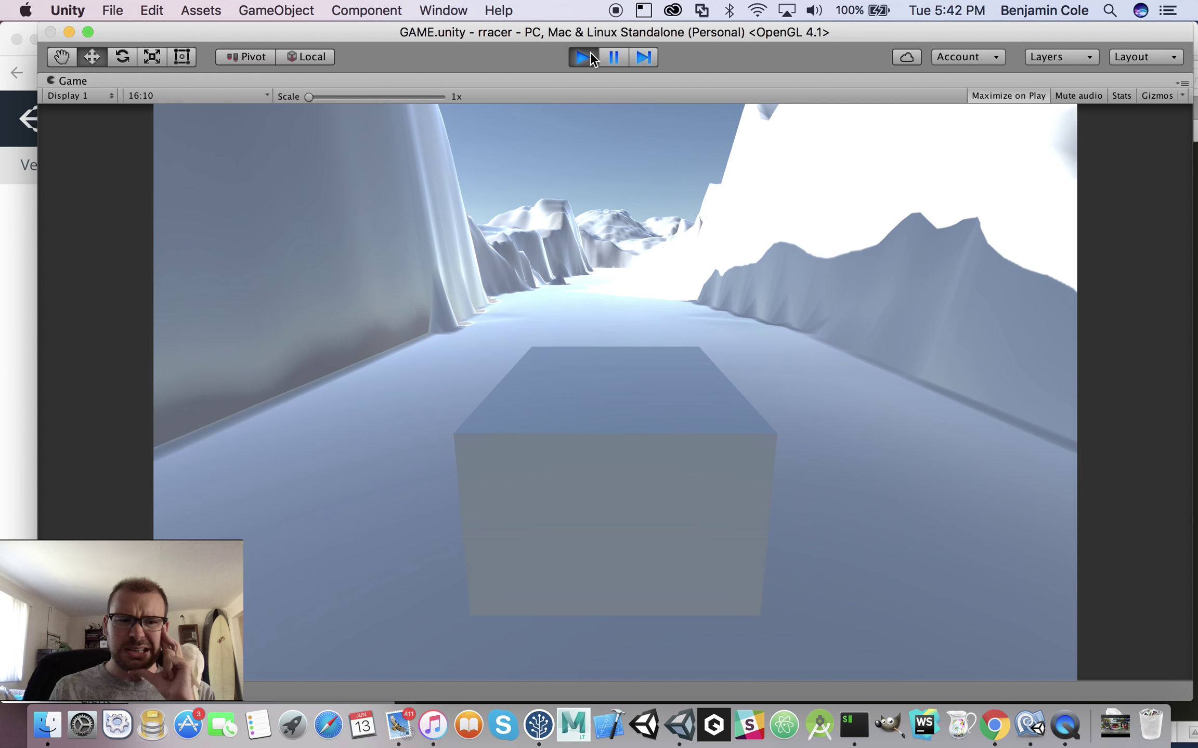
Steer the car alternately right and left with the arrow keys during play
key(Right)
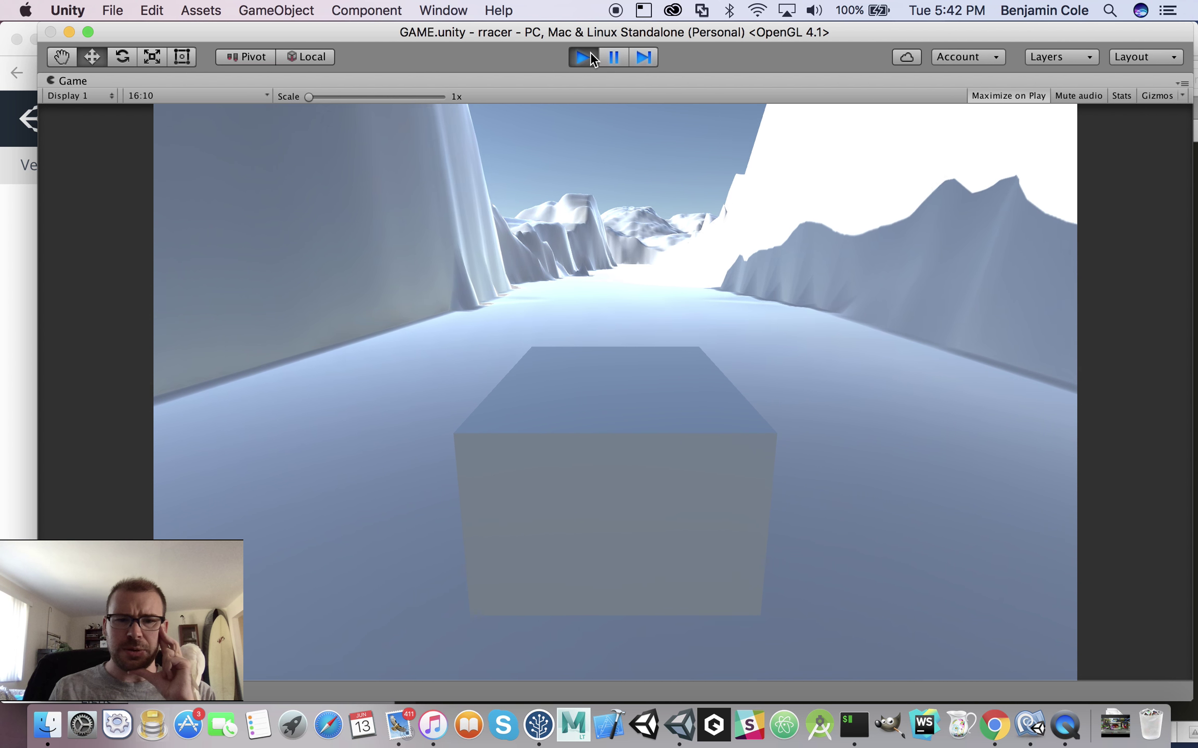
key(Left)
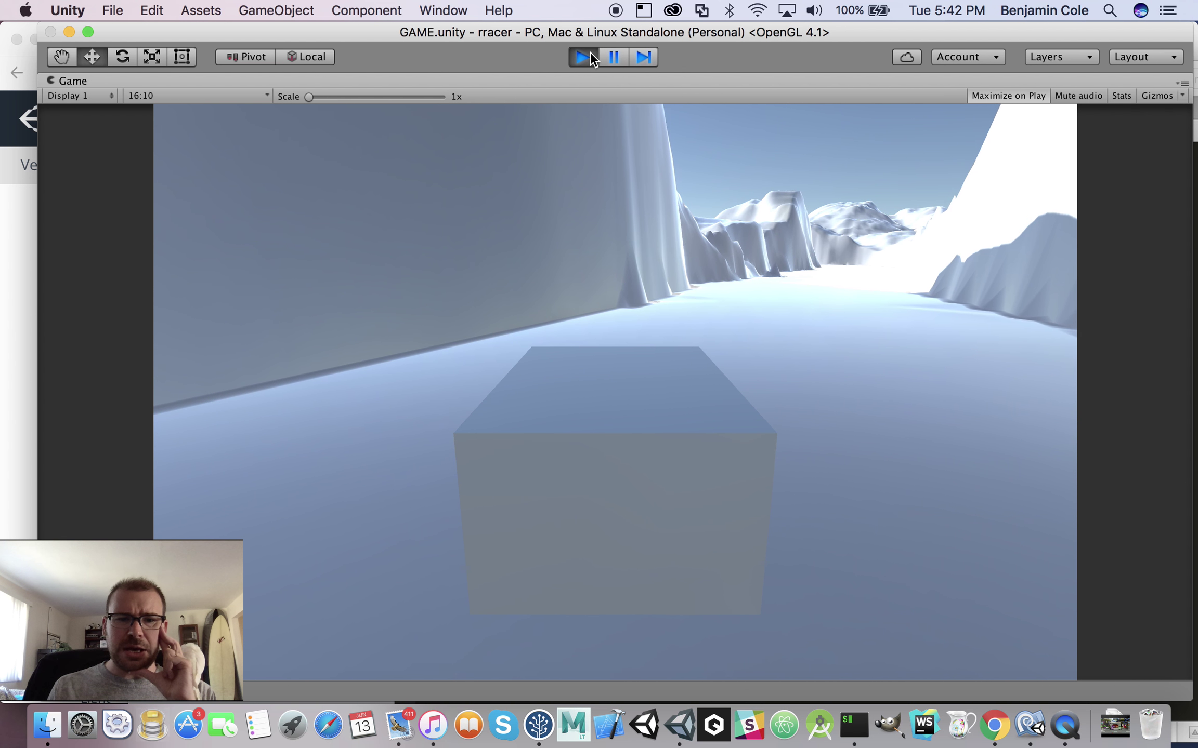
key(Right)
key(Left)
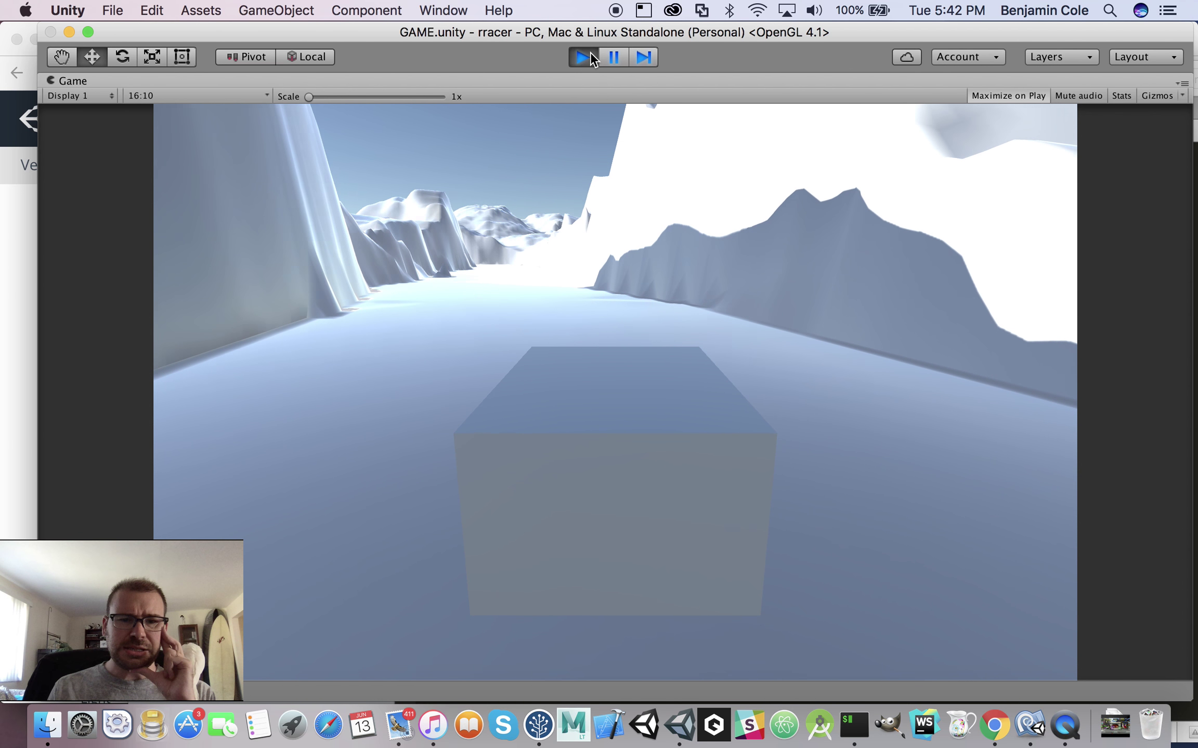
key(Right)
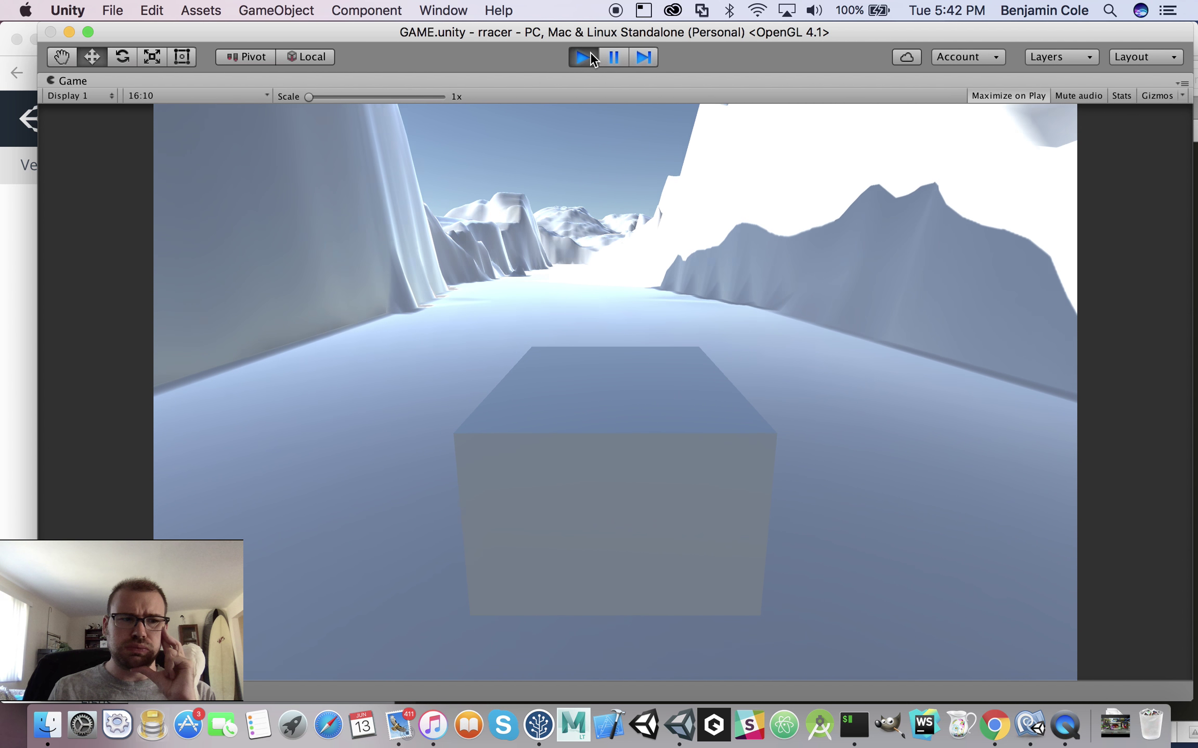
key(Left)
key(Right)
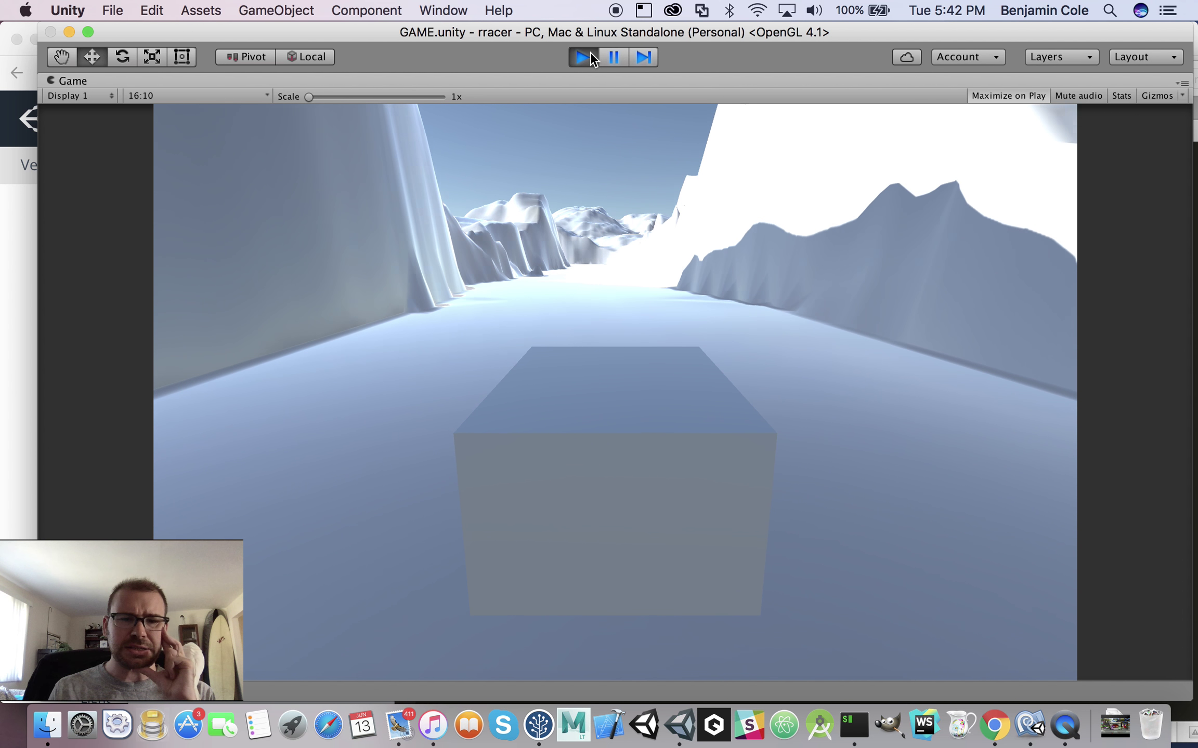
Pause the game and compare the Game camera view with the Scene view
click(618, 59)
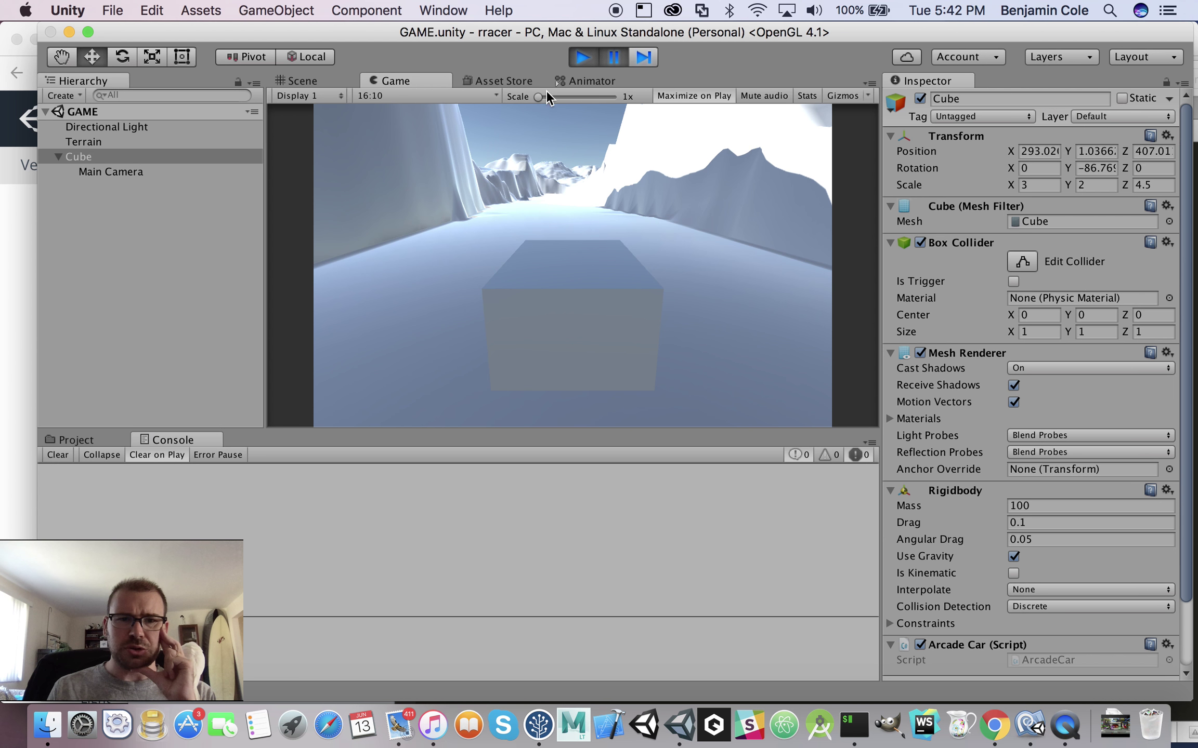
click(396, 77)
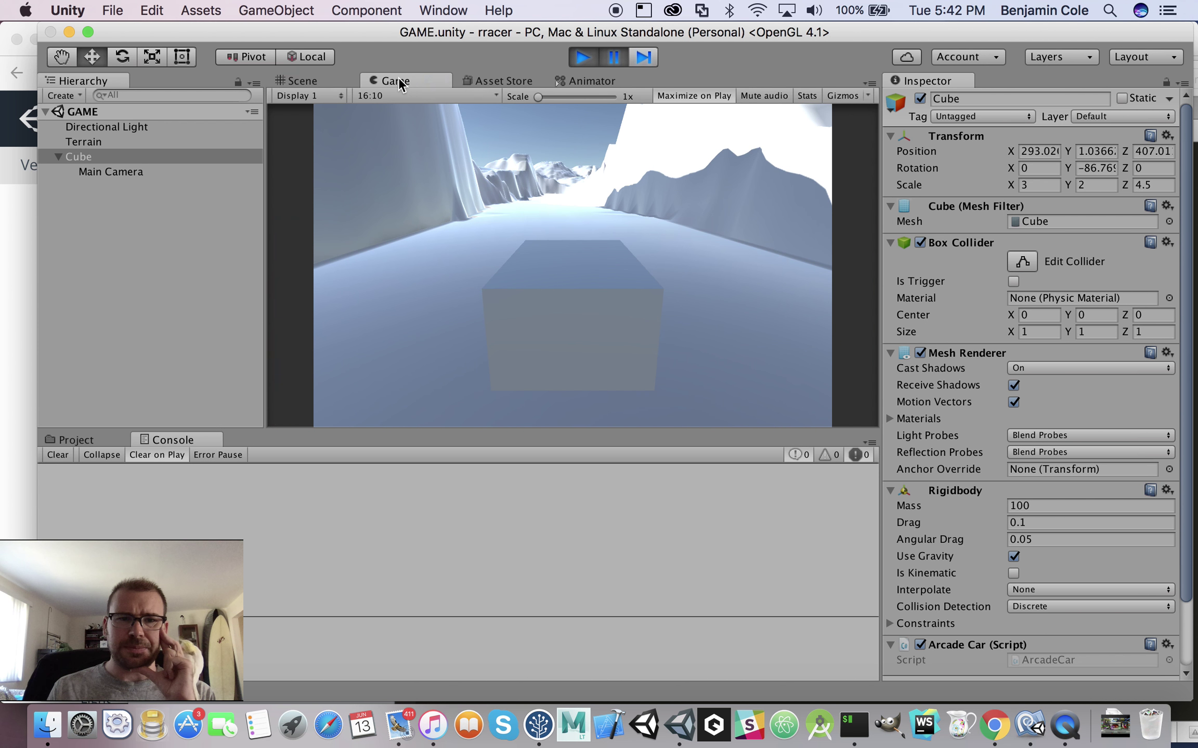
click(328, 76)
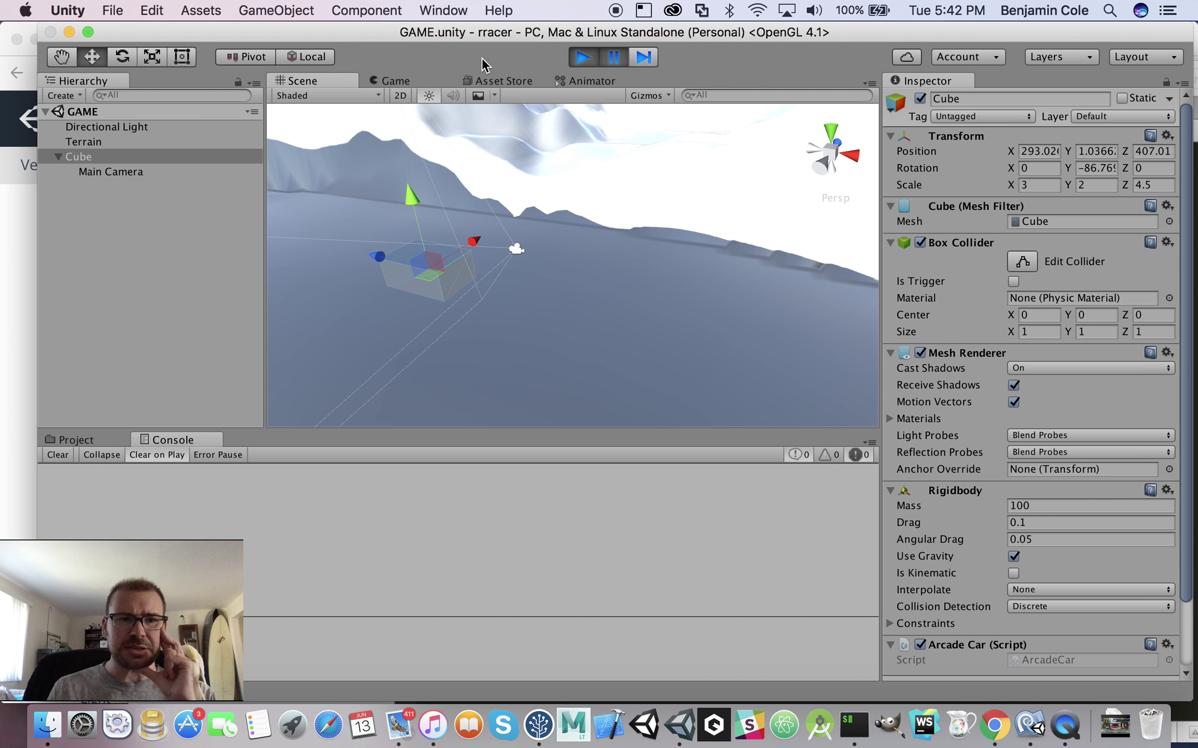
click(408, 81)
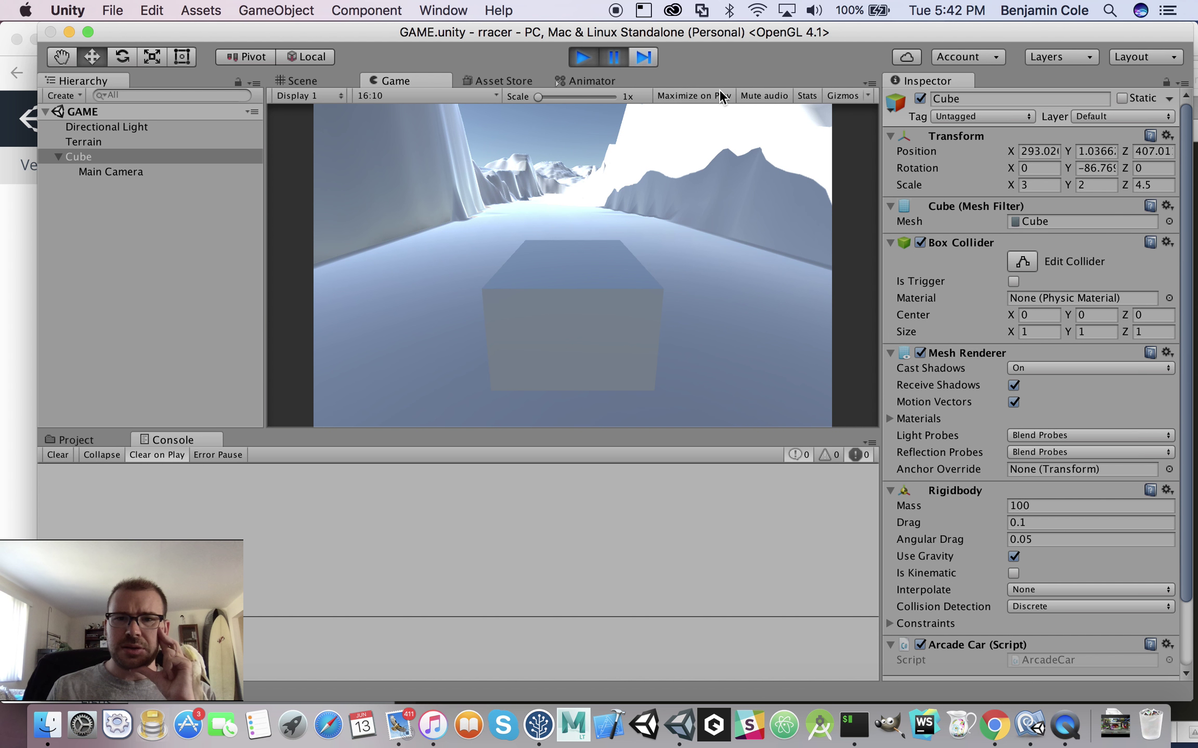
click(322, 78)
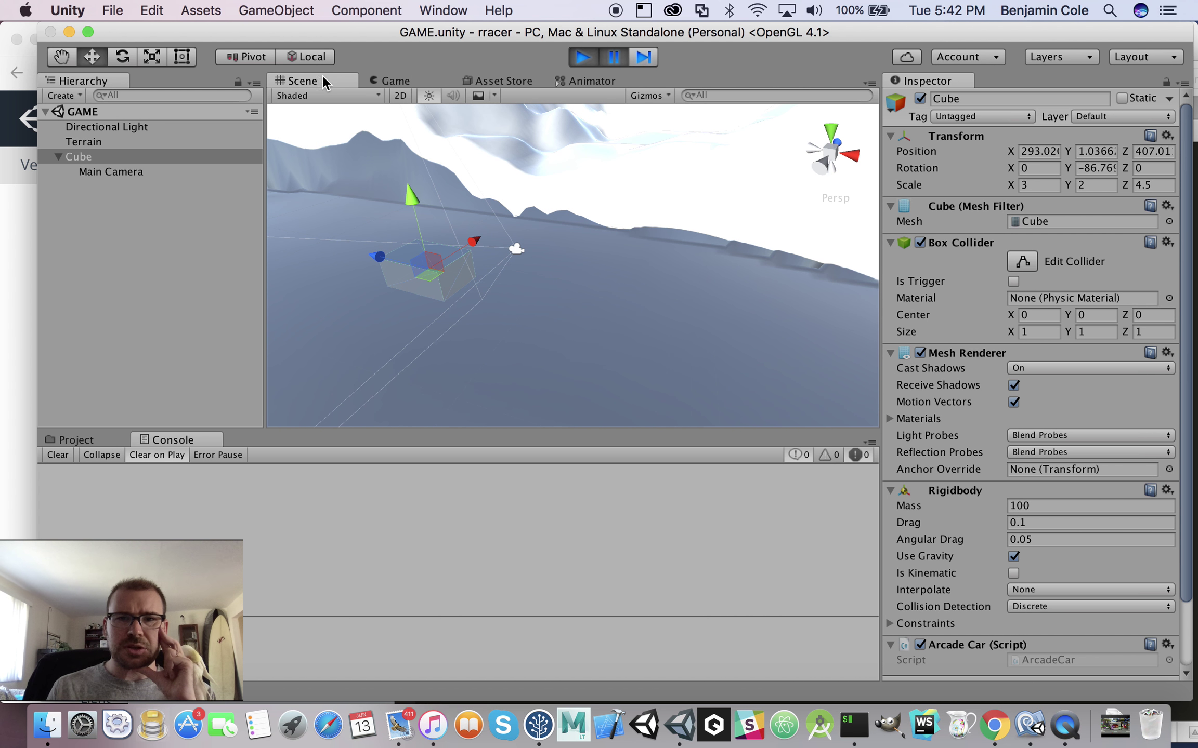
Resume play, dock the Game view beside the Console, then stop play mode
click(612, 58)
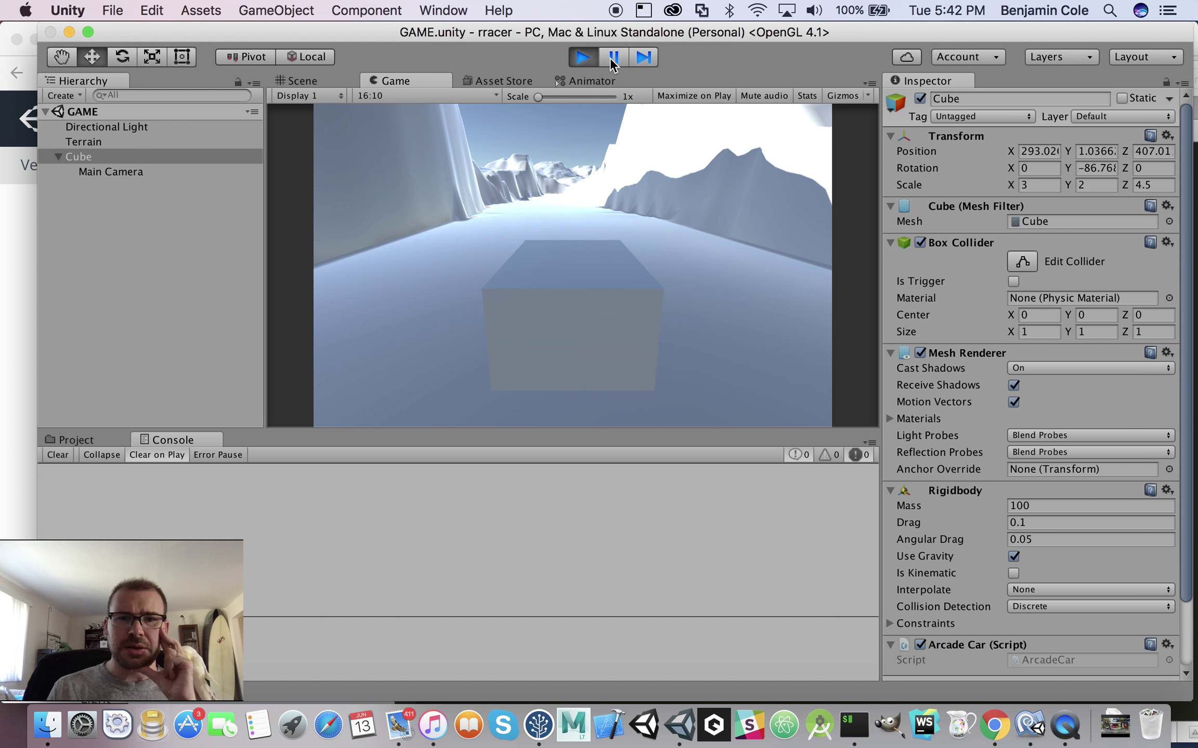
click(298, 77)
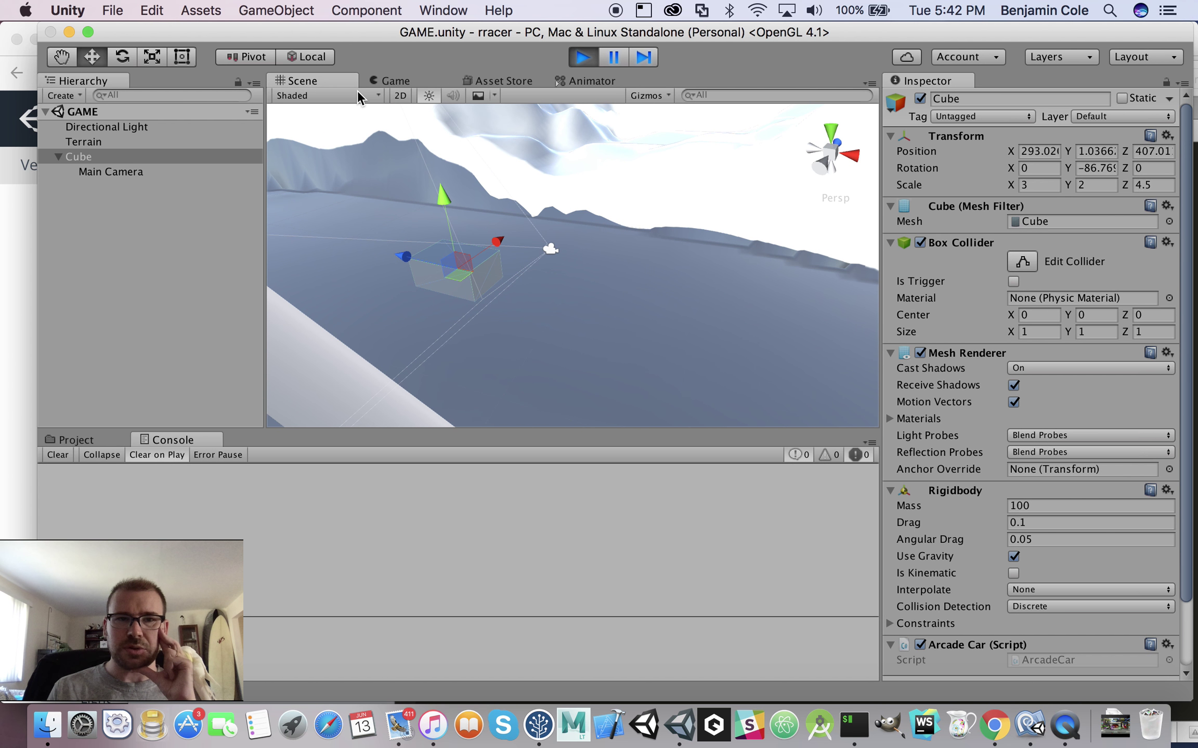
drag(378, 78, 1070, 202)
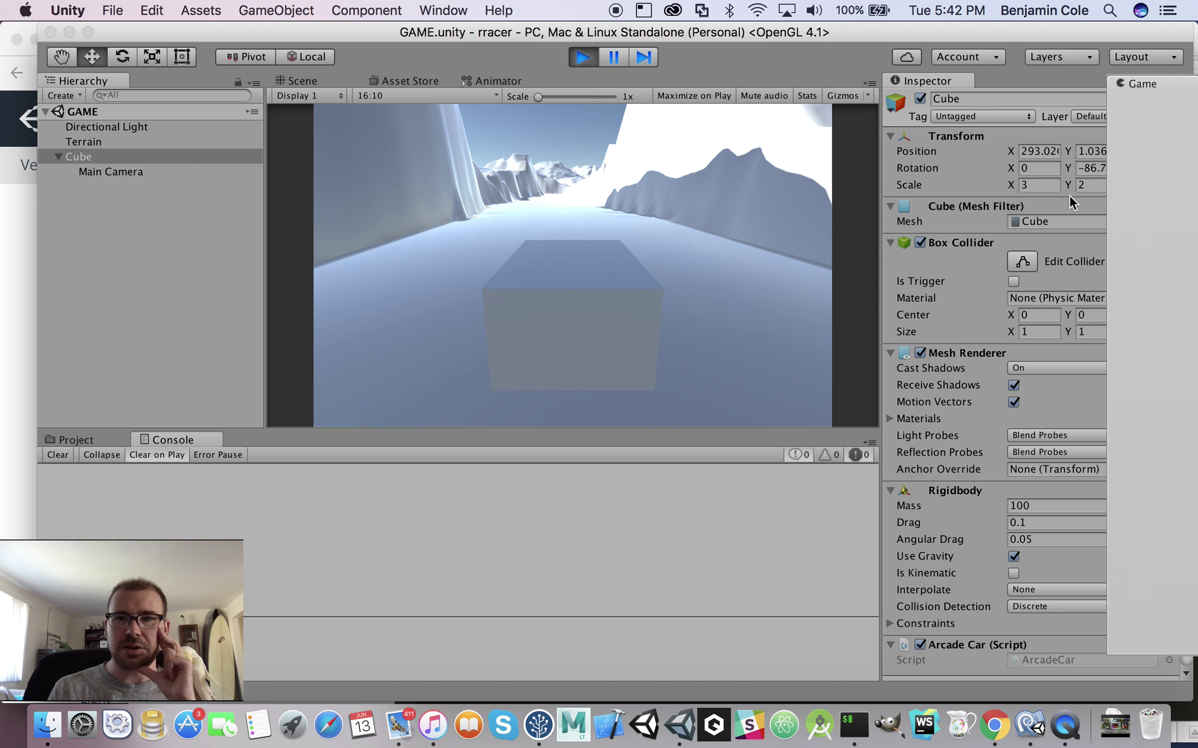
drag(1070, 202, 742, 504)
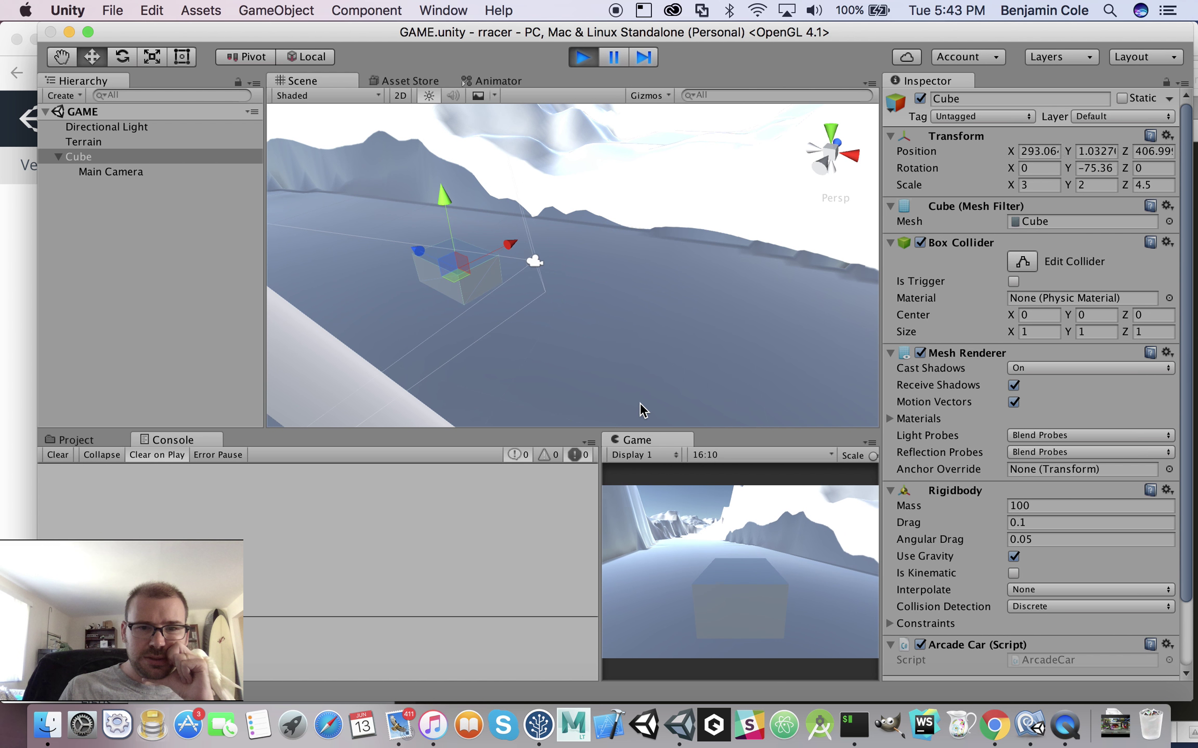
click(583, 55)
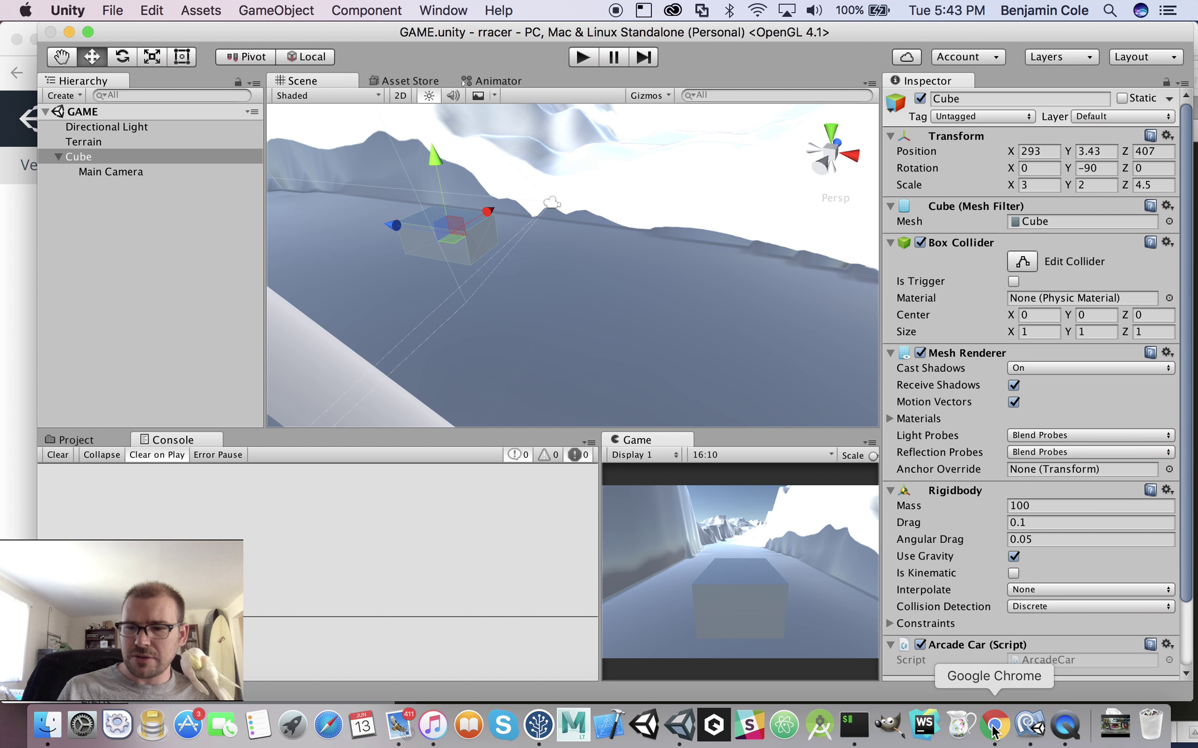
Reselect angularVelocity from autocomplete as line 24's target member and save ArcadeCar.cs
click(1026, 727)
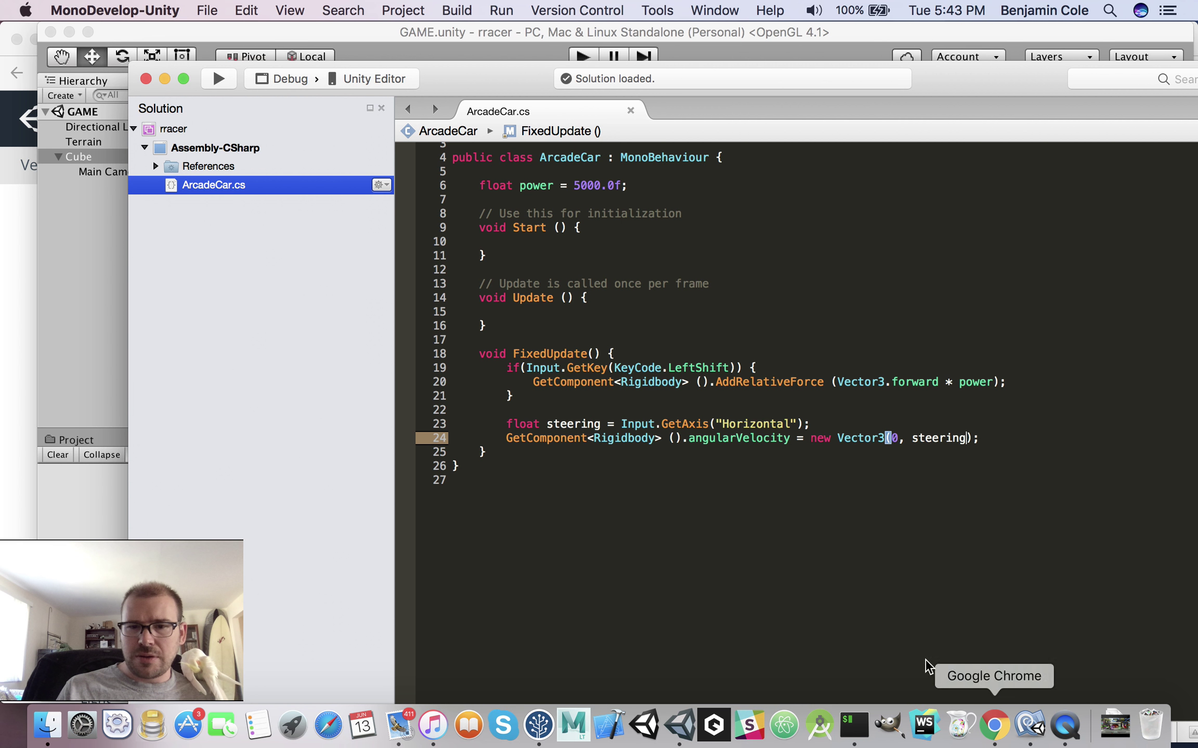
click(768, 439)
key(BackSpace)
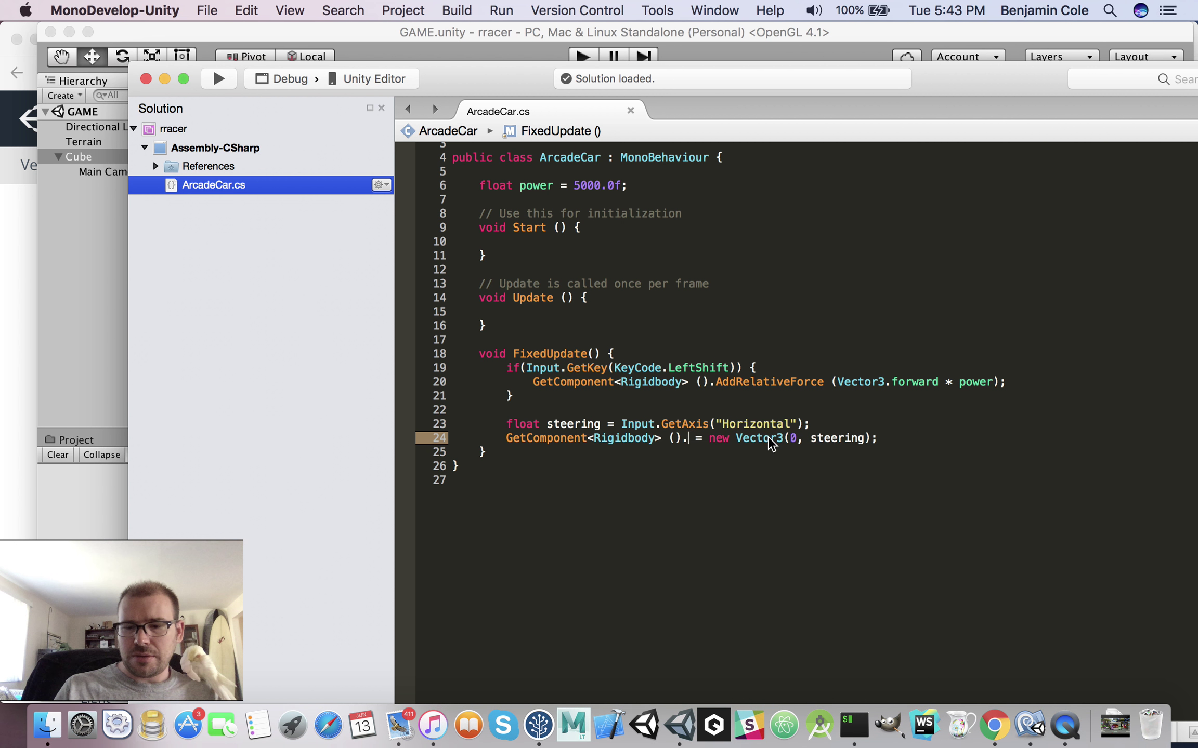
text(set)
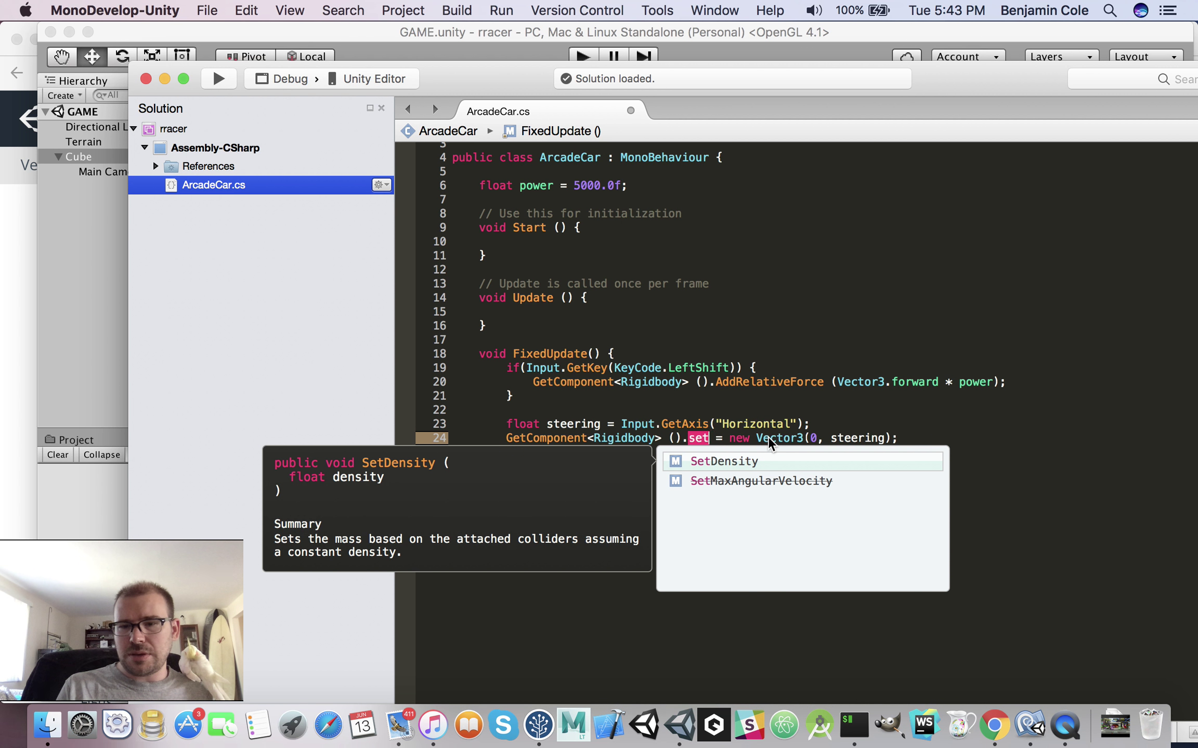
key(BackSpace)
key(BackSpace)
key(BackSpace)
text(an)
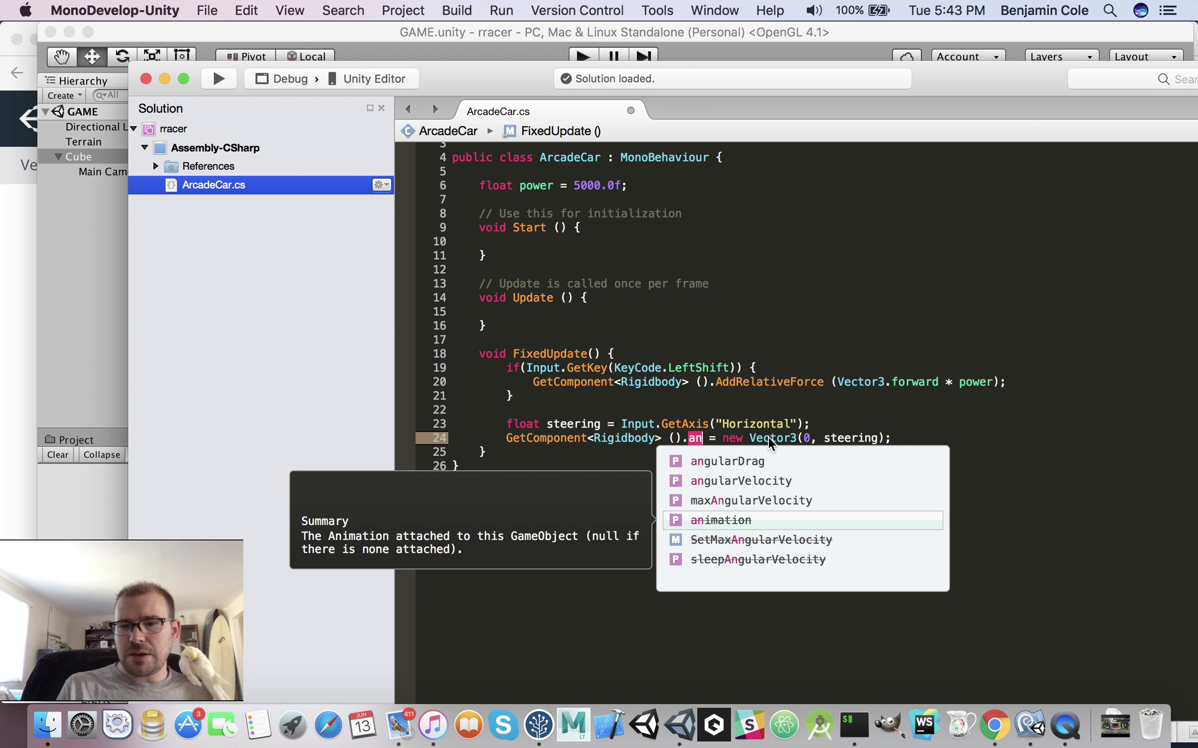
key(Up)
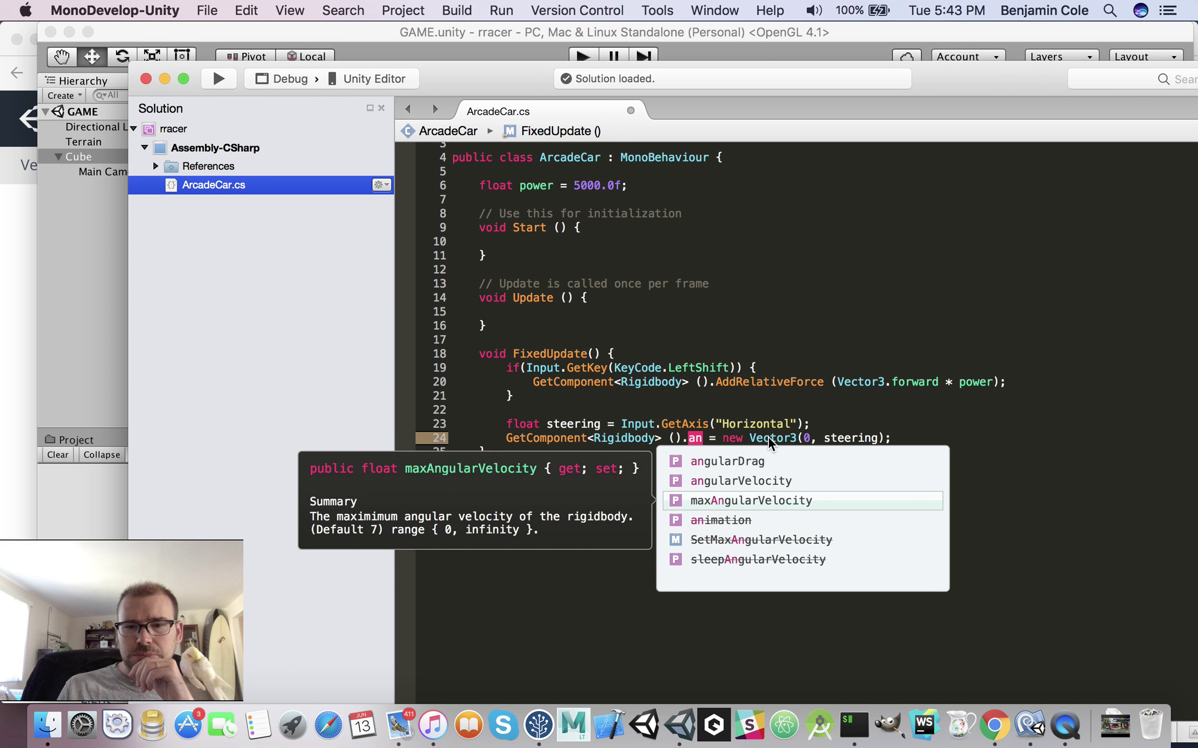
key(Up)
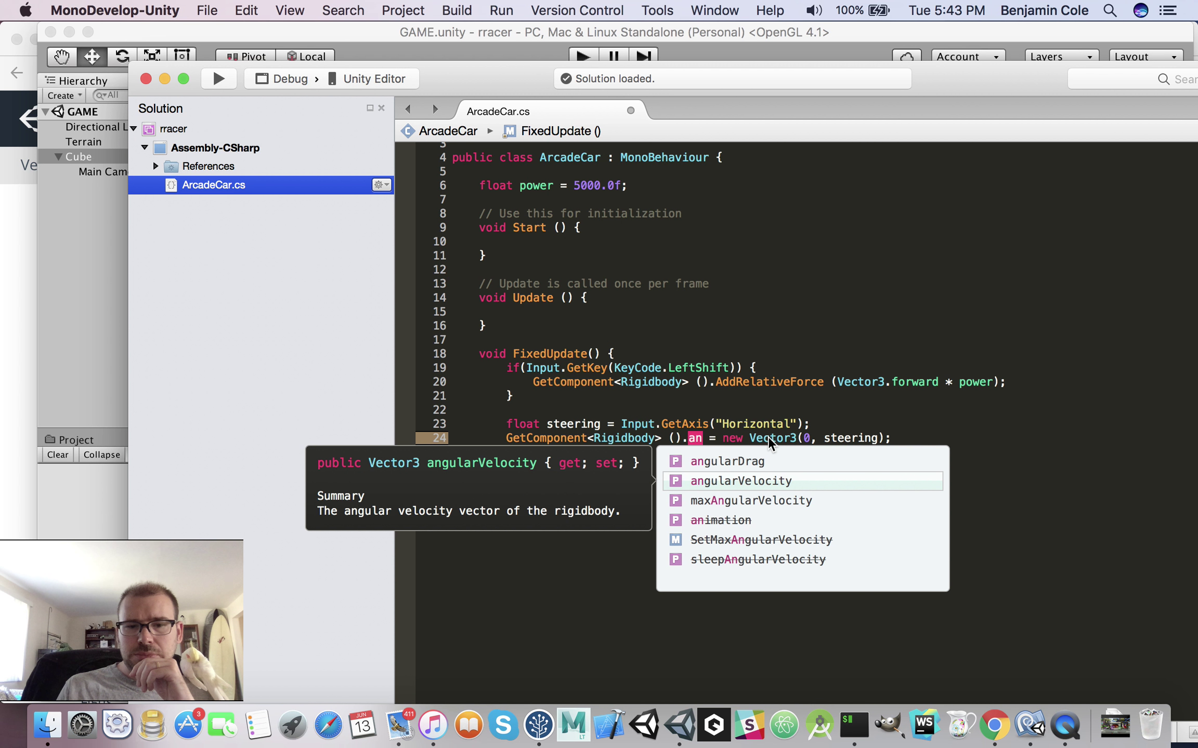
key(Up)
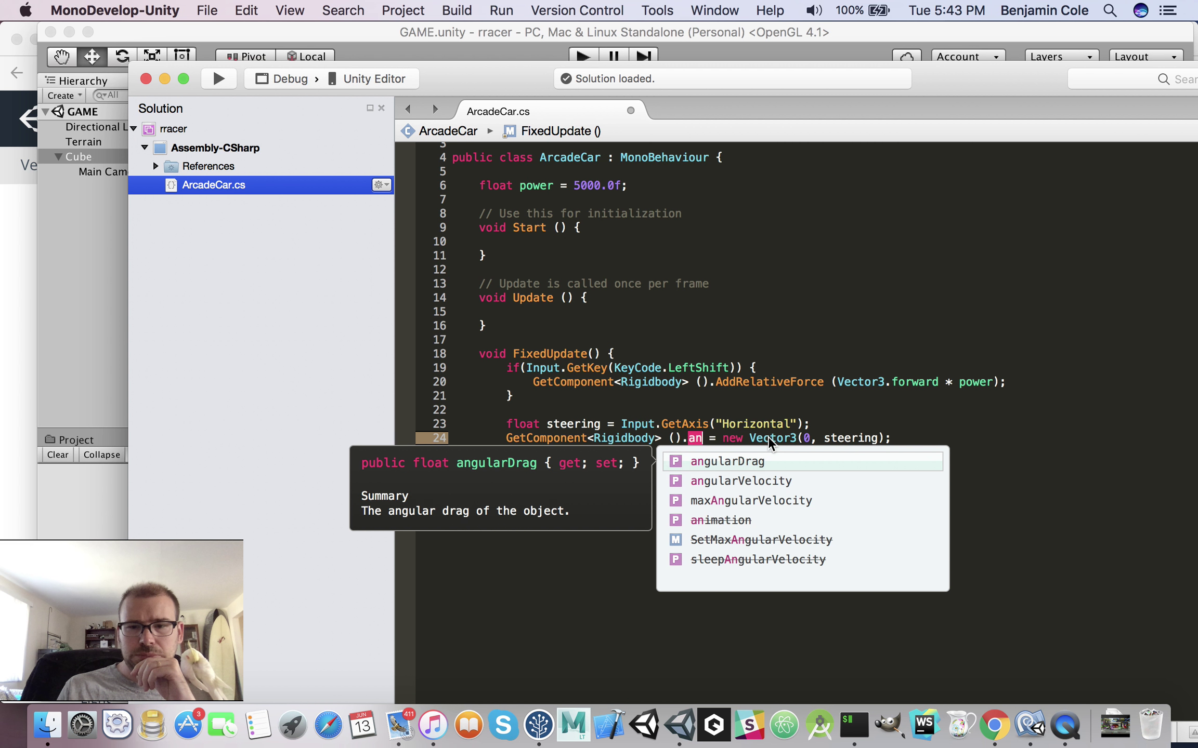
key(Down)
key(Return)
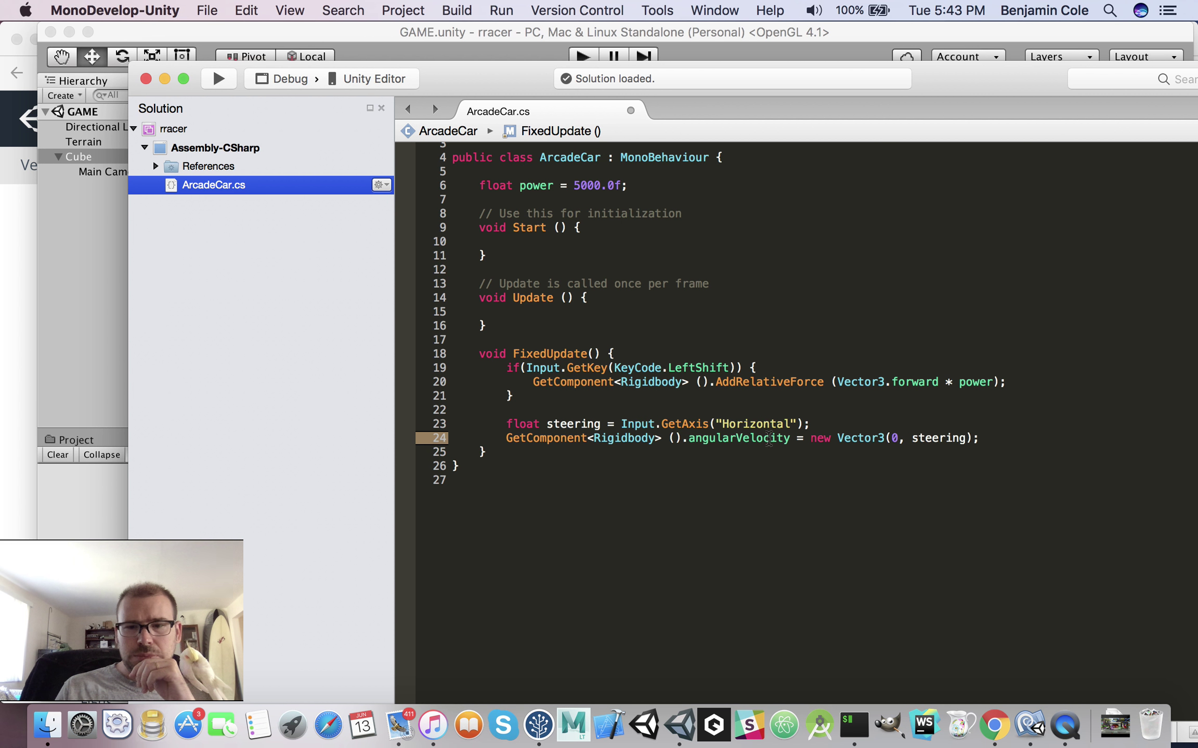
key(Down)
key(super+s)
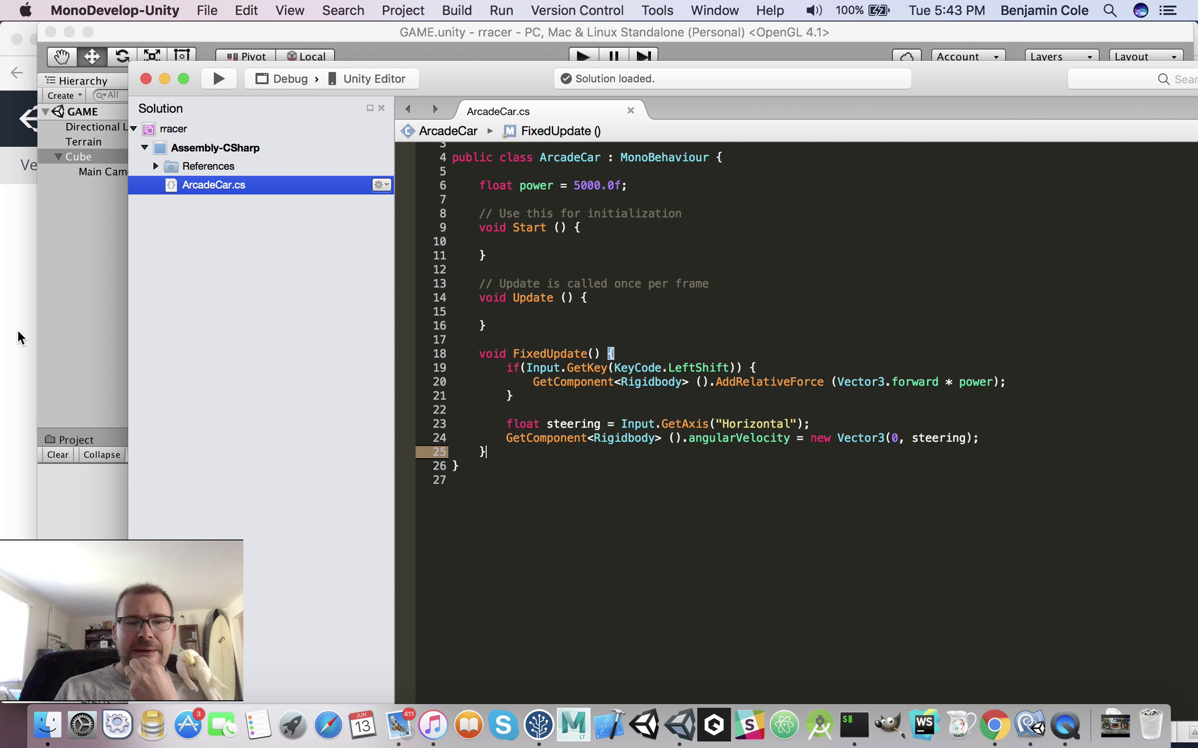
Switch to Chrome's Input.GetAxis documentation and open a blank new tab
key(super+Tab)
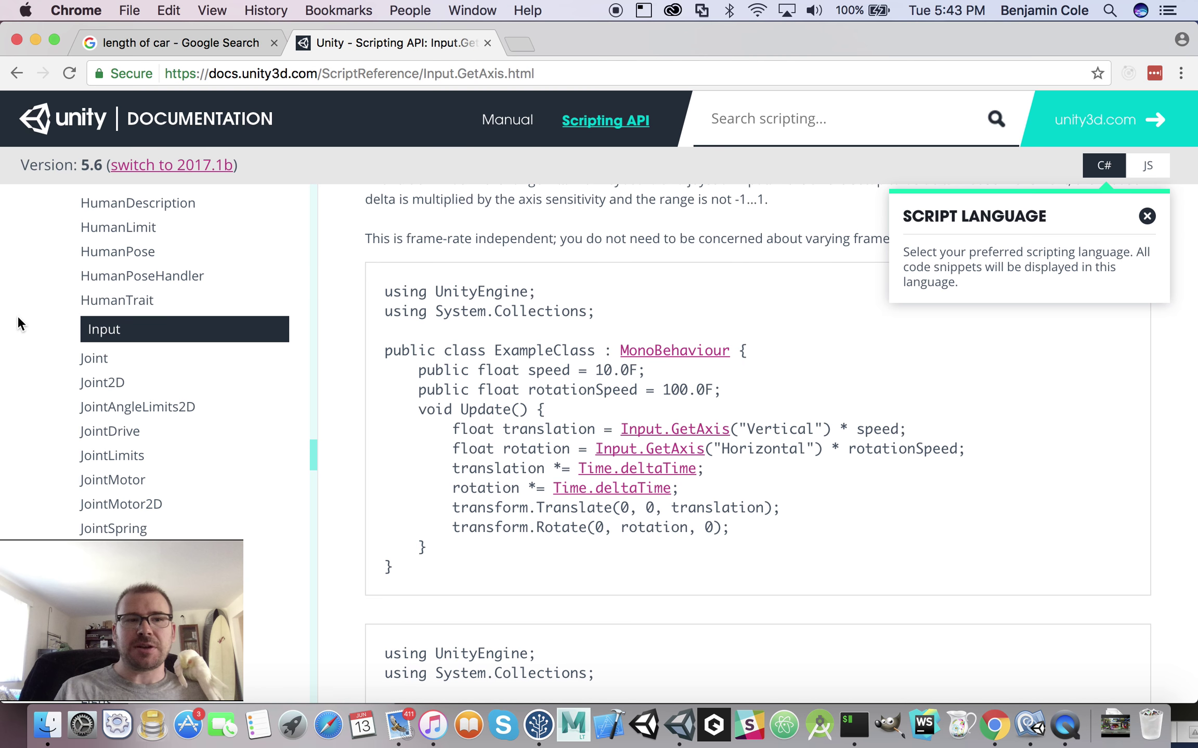
click(514, 42)
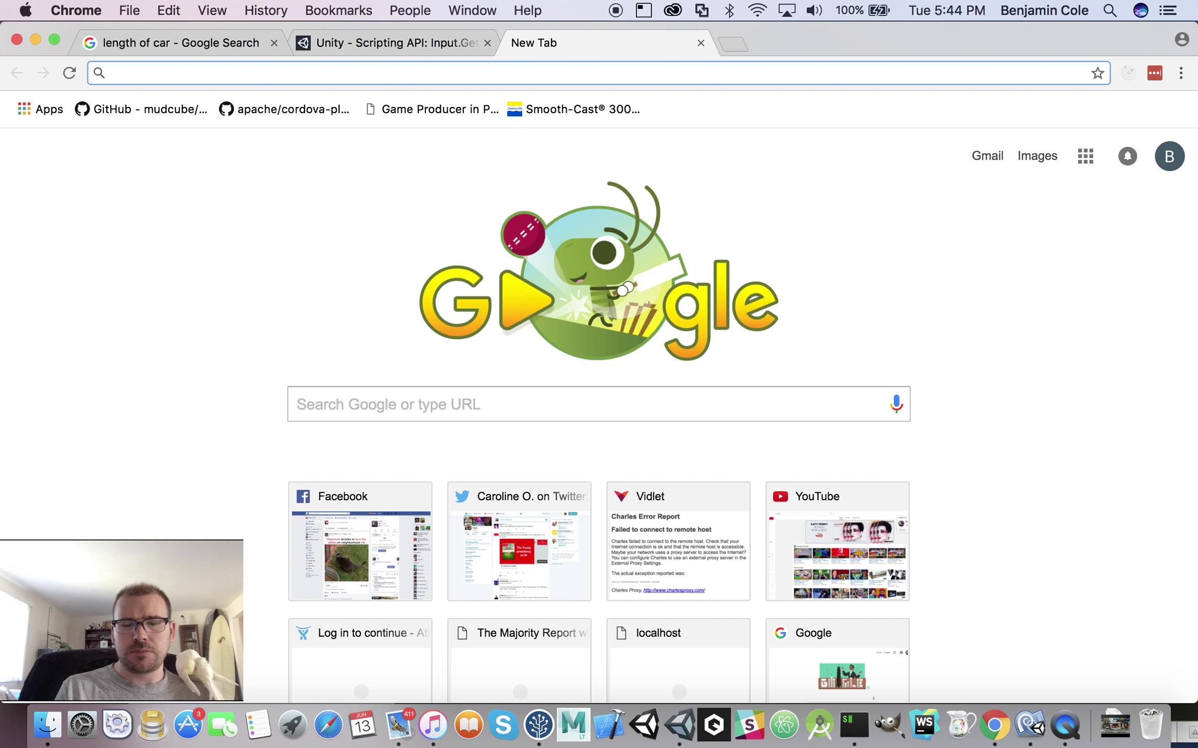
Google 'how to change pivot unity' and open the Unity Answers 'Changing the pivot point of meshes' result
text(how to change )
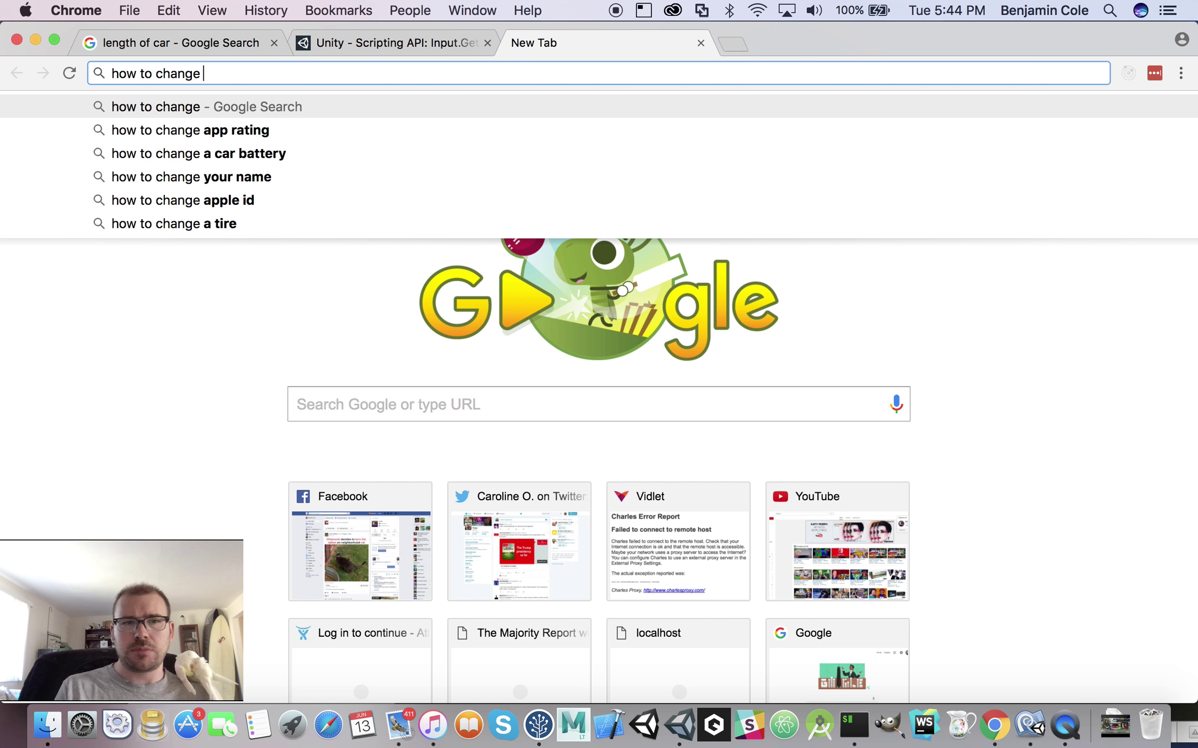
text(pivor)
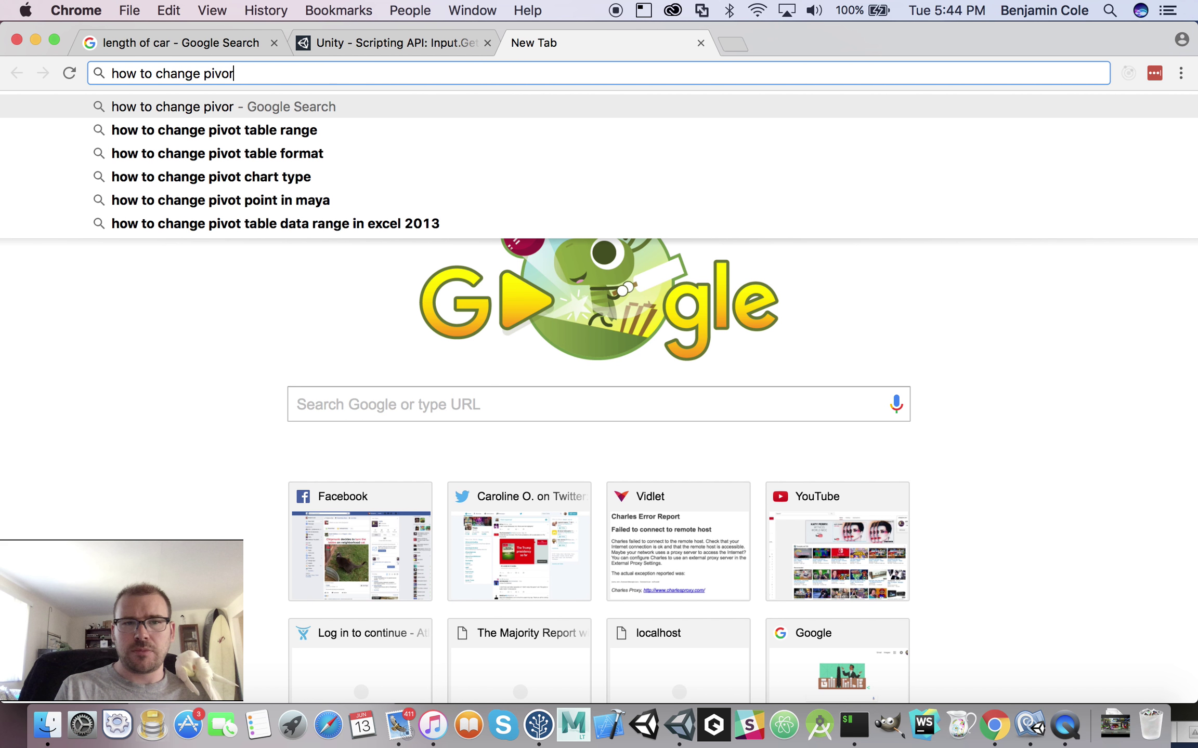
key(BackSpace)
text(t u)
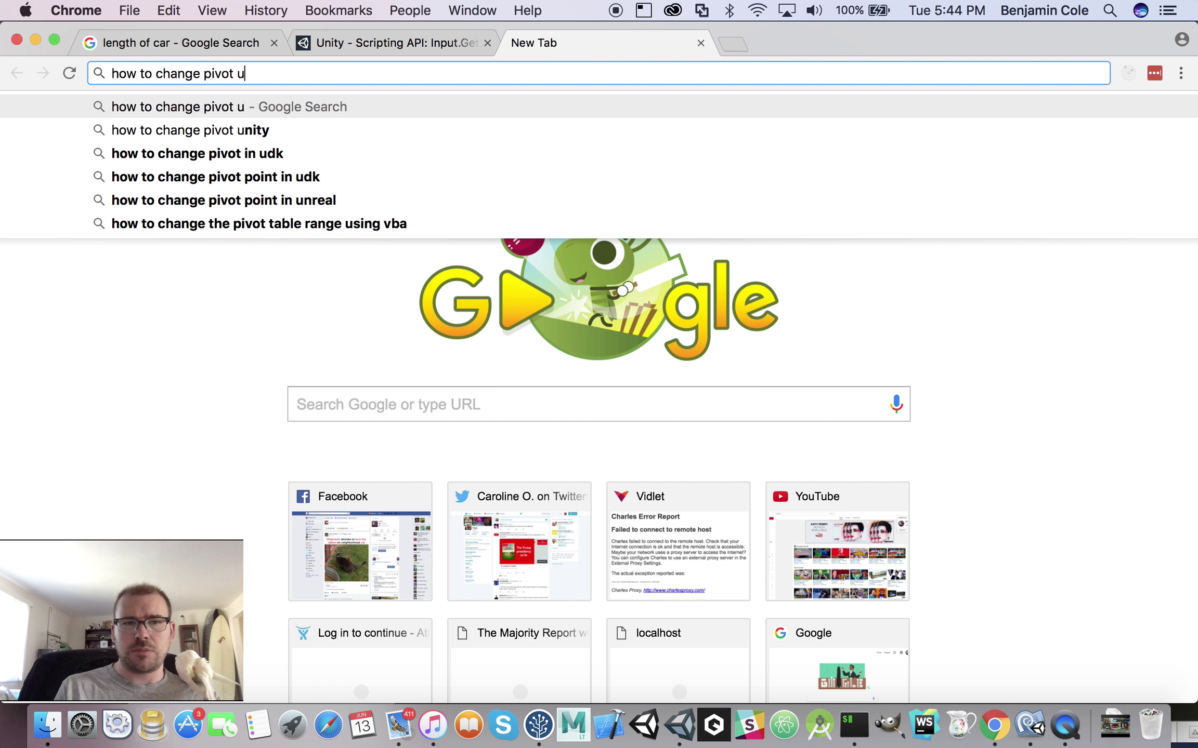
key(Down)
key(Return)
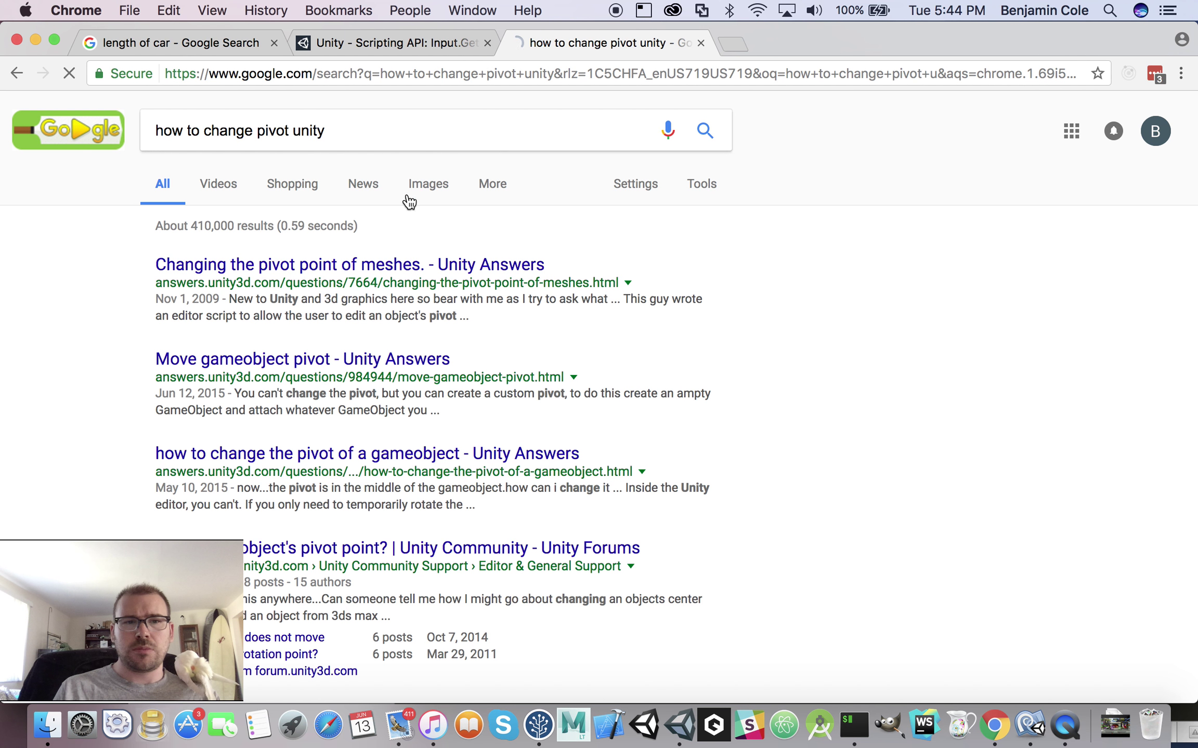
click(369, 266)
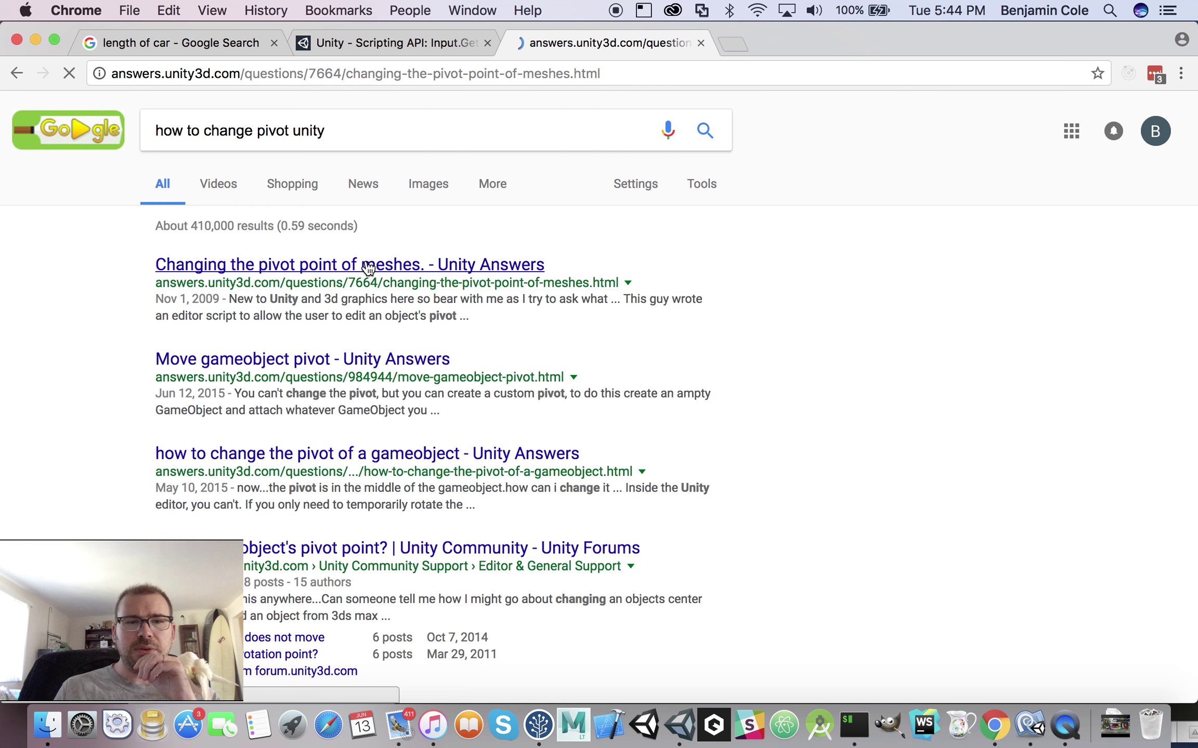
Read the replies down to the parent-gameObject workaround, then minimise Chrome and open a new window
scroll(368, 268, down, 5)
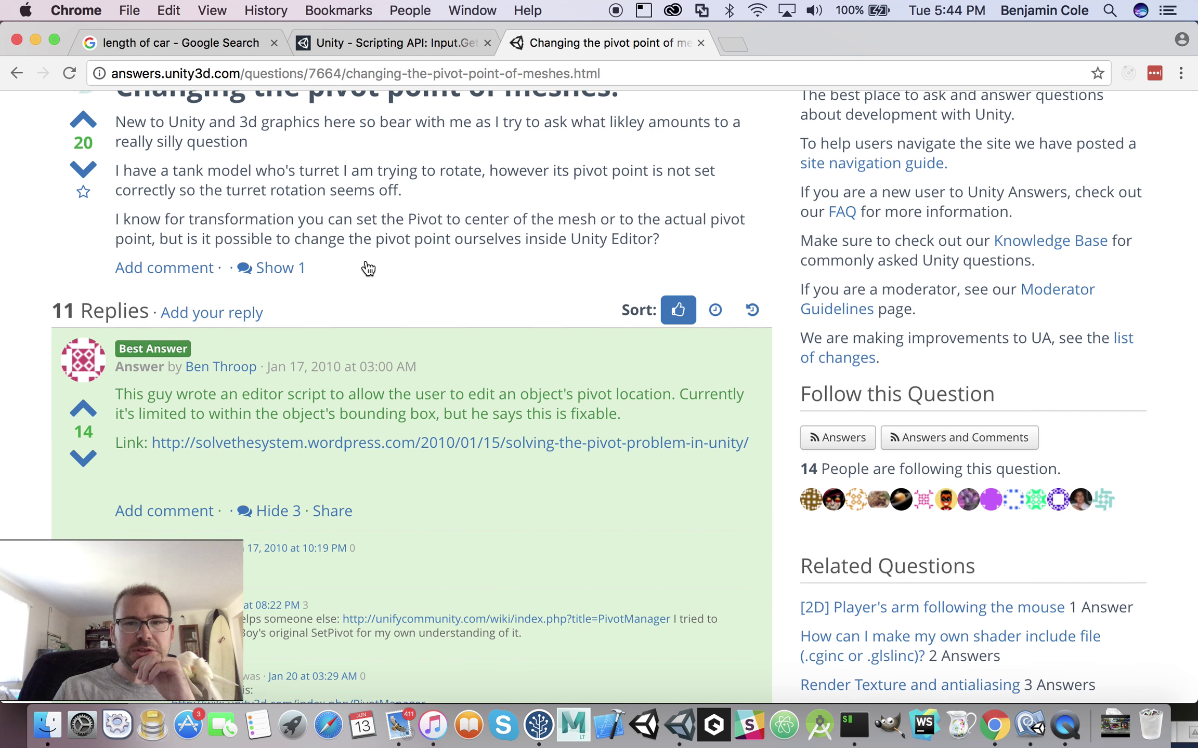
scroll(369, 268, down, 2)
scroll(368, 269, down, 3)
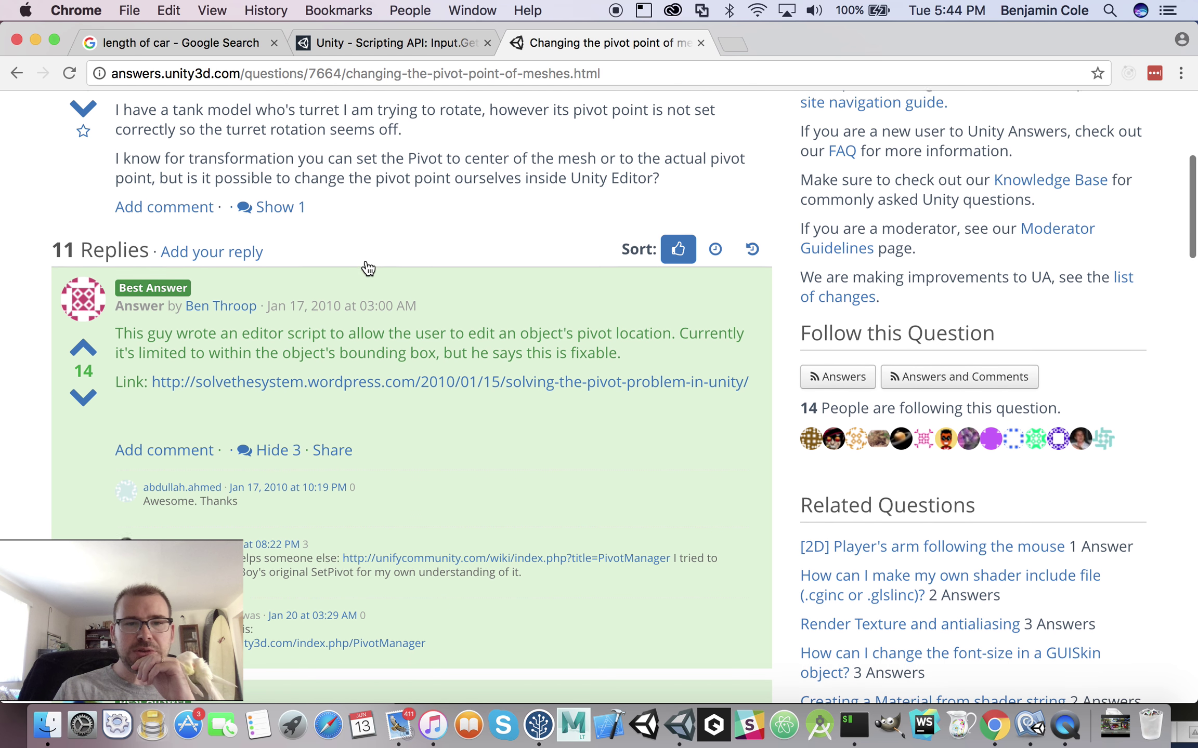
scroll(369, 269, down, 2)
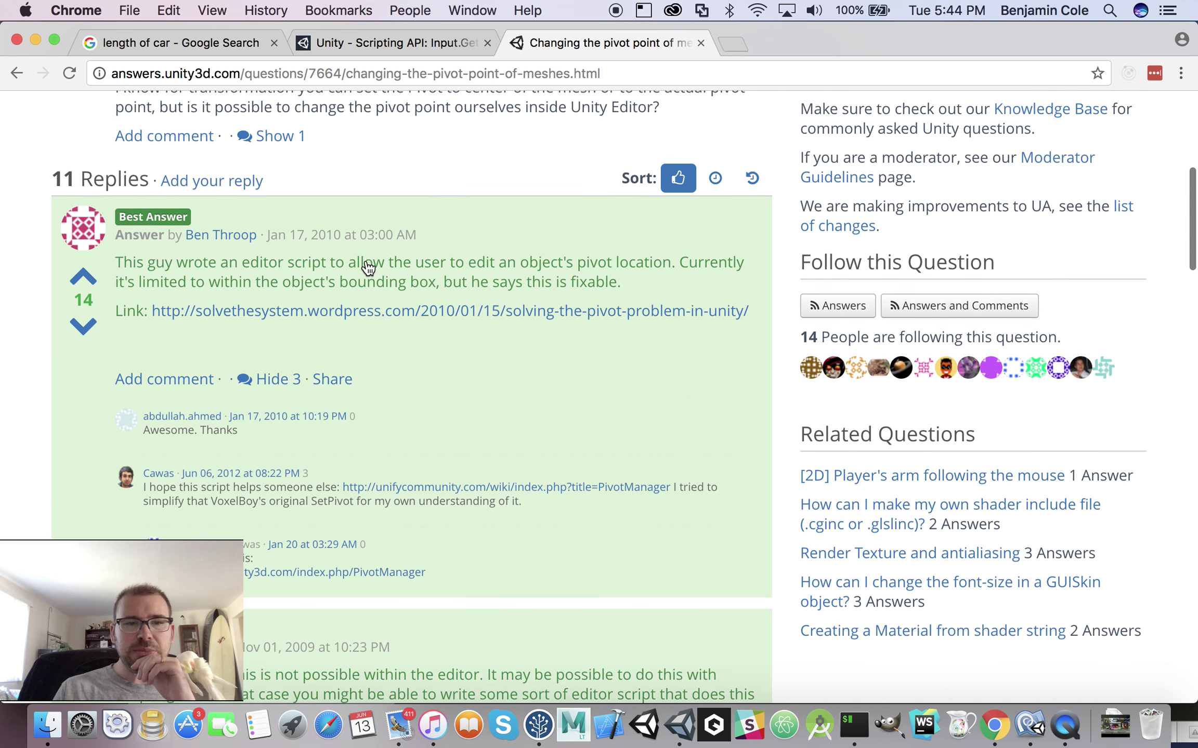
scroll(368, 269, down, 2)
scroll(368, 268, down, 4)
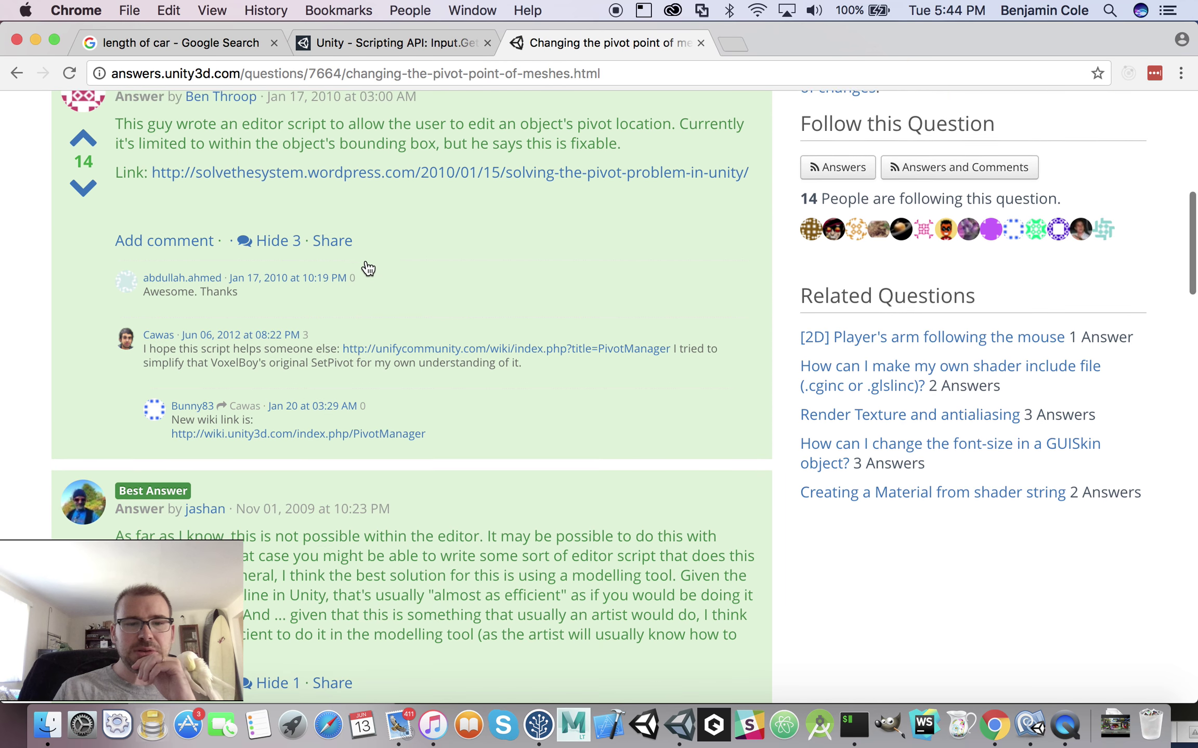
scroll(368, 268, down, 4)
scroll(369, 268, down, 2)
scroll(368, 268, down, 1)
scroll(368, 268, down, 3)
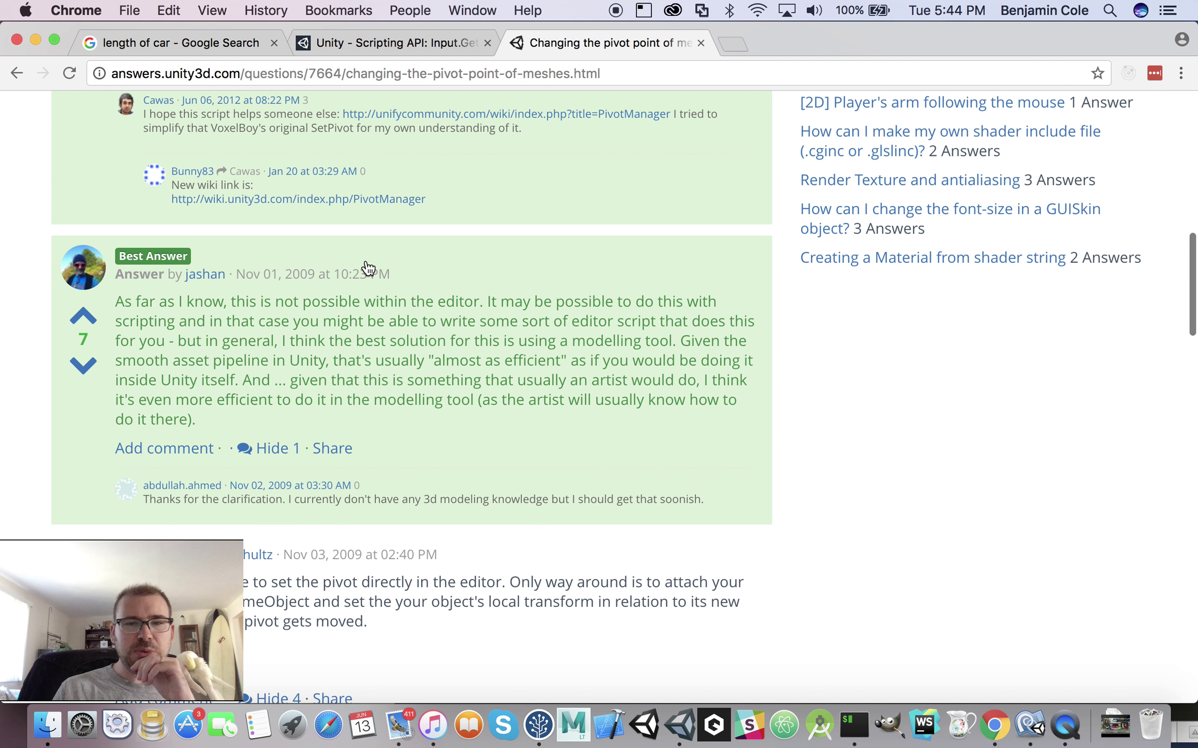
scroll(368, 268, down, 5)
scroll(368, 268, down, 2)
scroll(369, 268, down, 2)
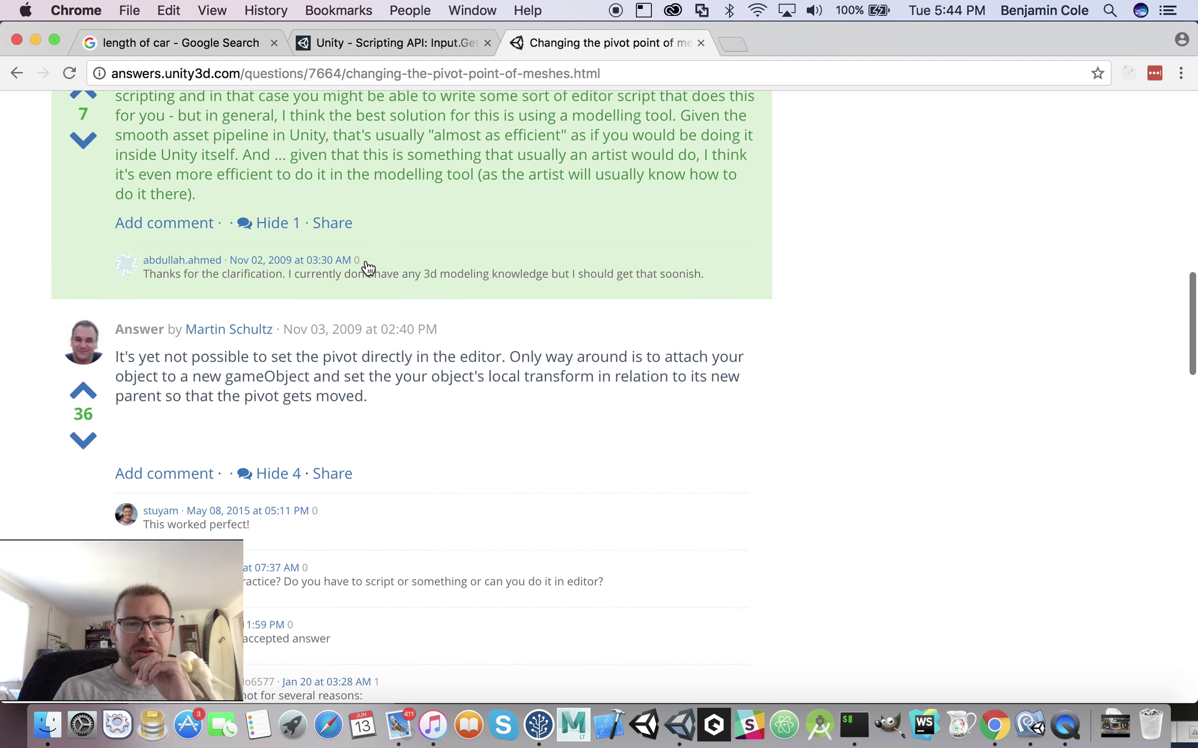
scroll(369, 268, down, 3)
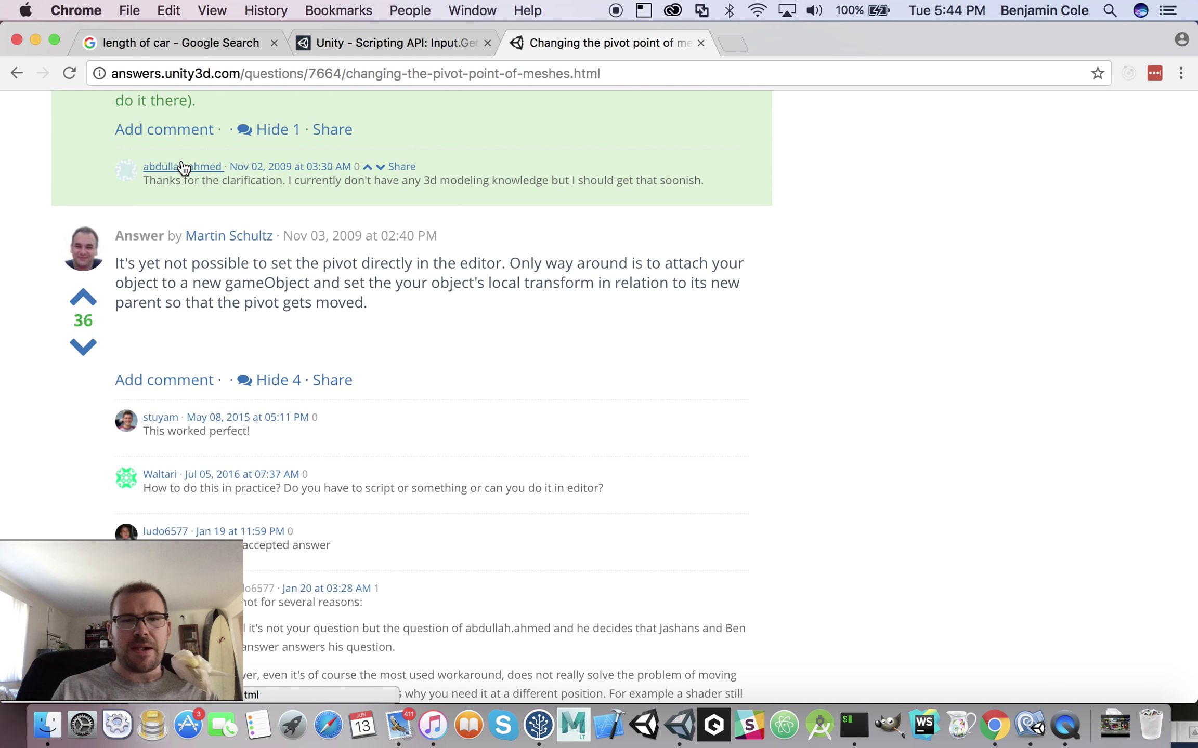
click(37, 35)
key(super+n)
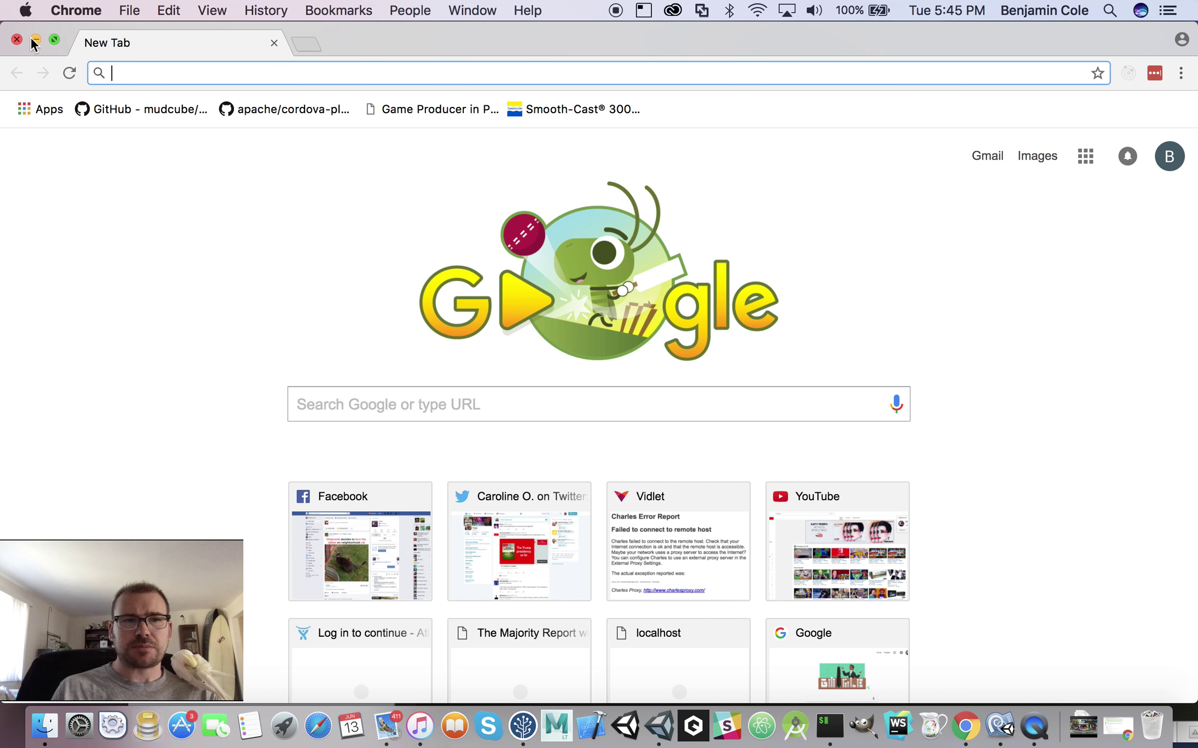
Minimise the empty Chrome window, bring Unity forward and show the GameObject > 3D Object menu
click(33, 38)
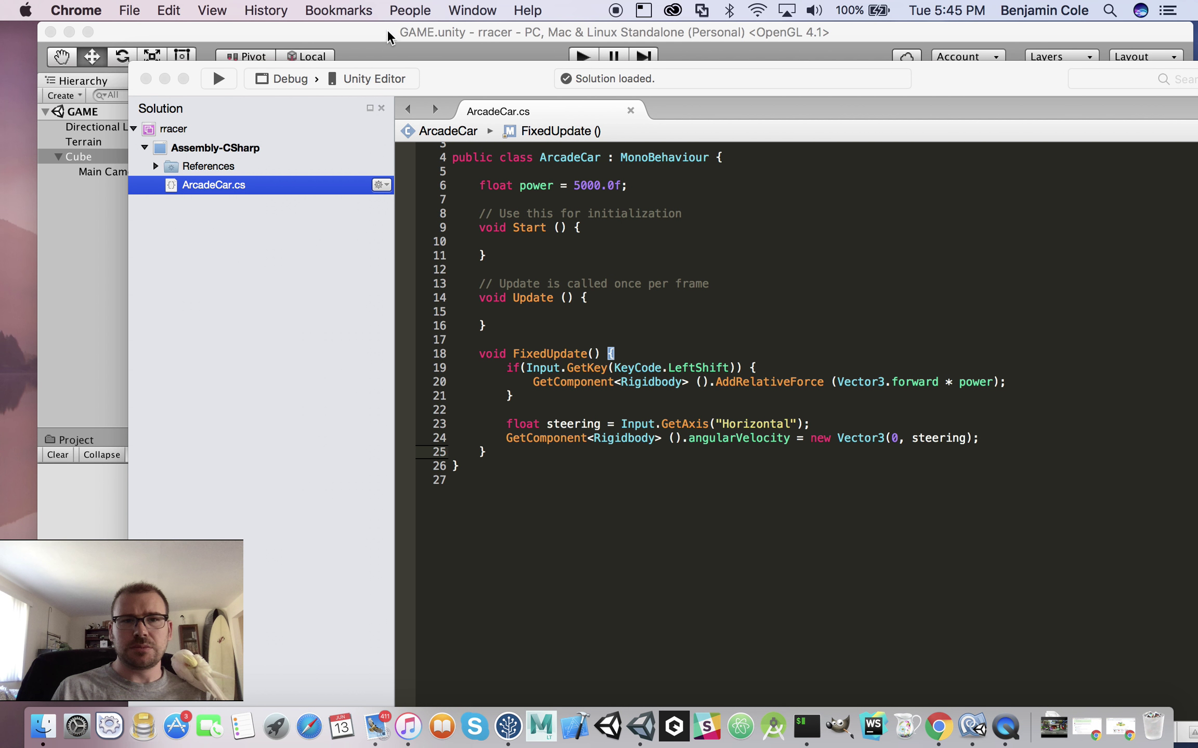
click(387, 37)
click(120, 11)
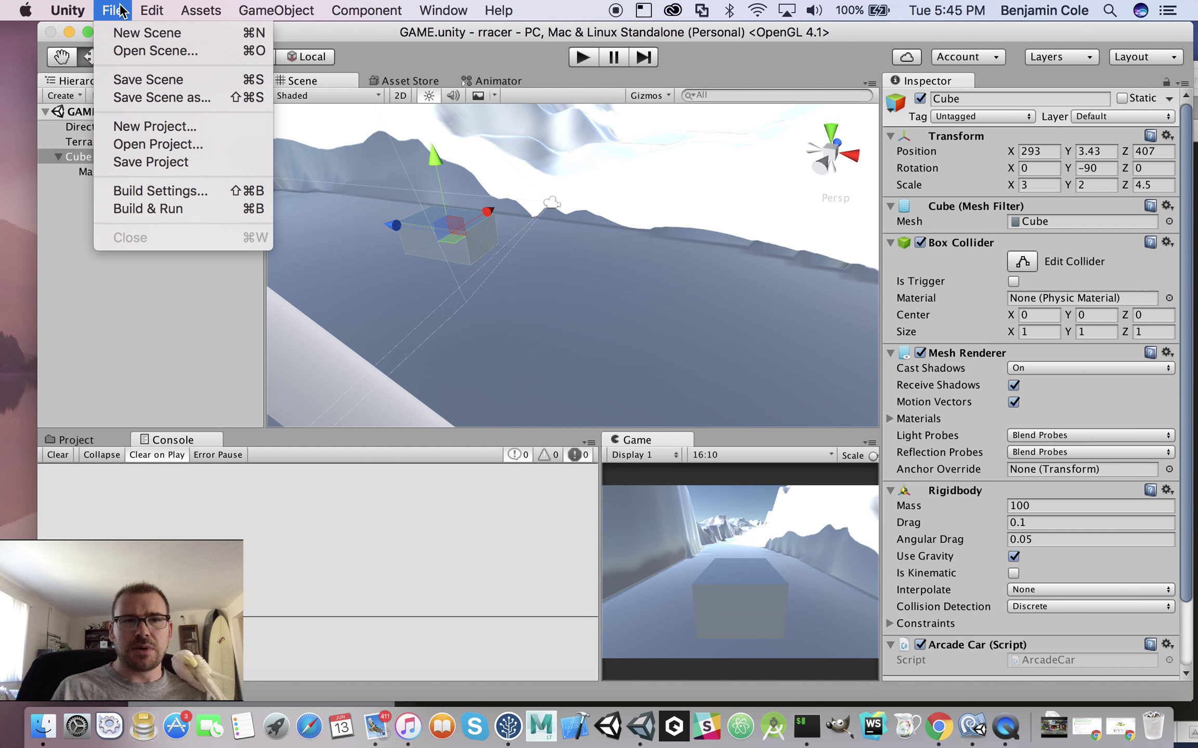
mouse_move(275, 10)
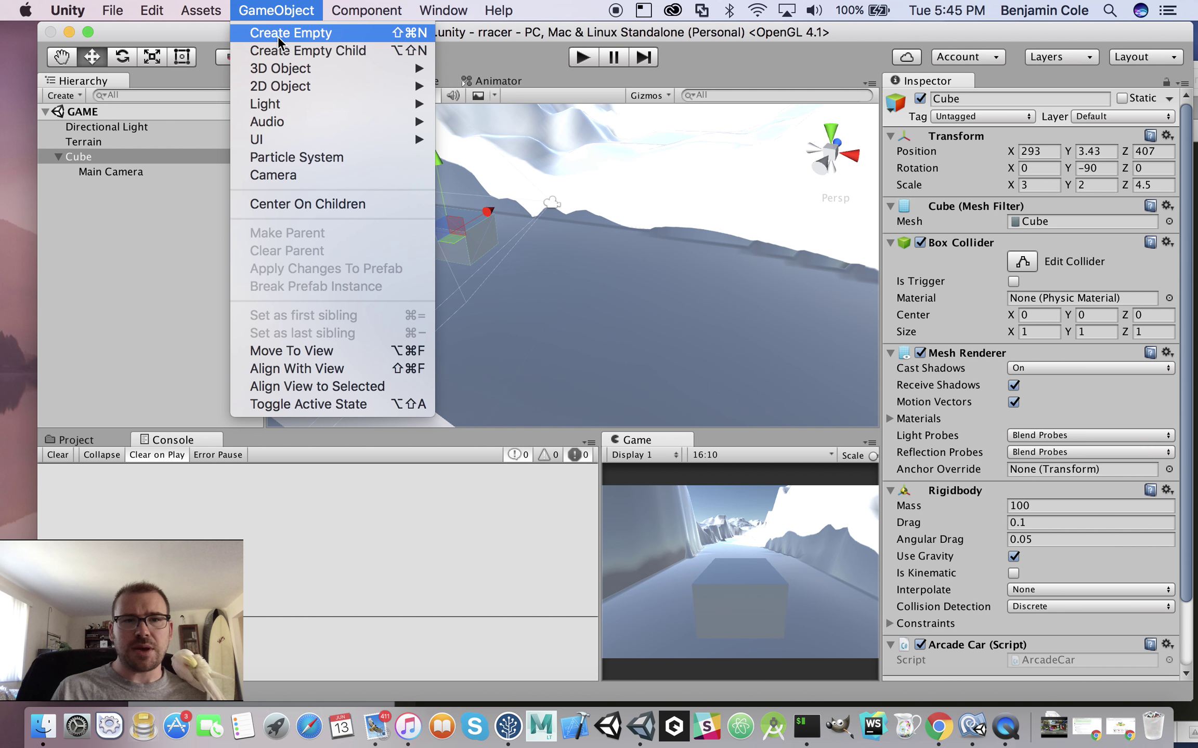
mouse_move(278, 69)
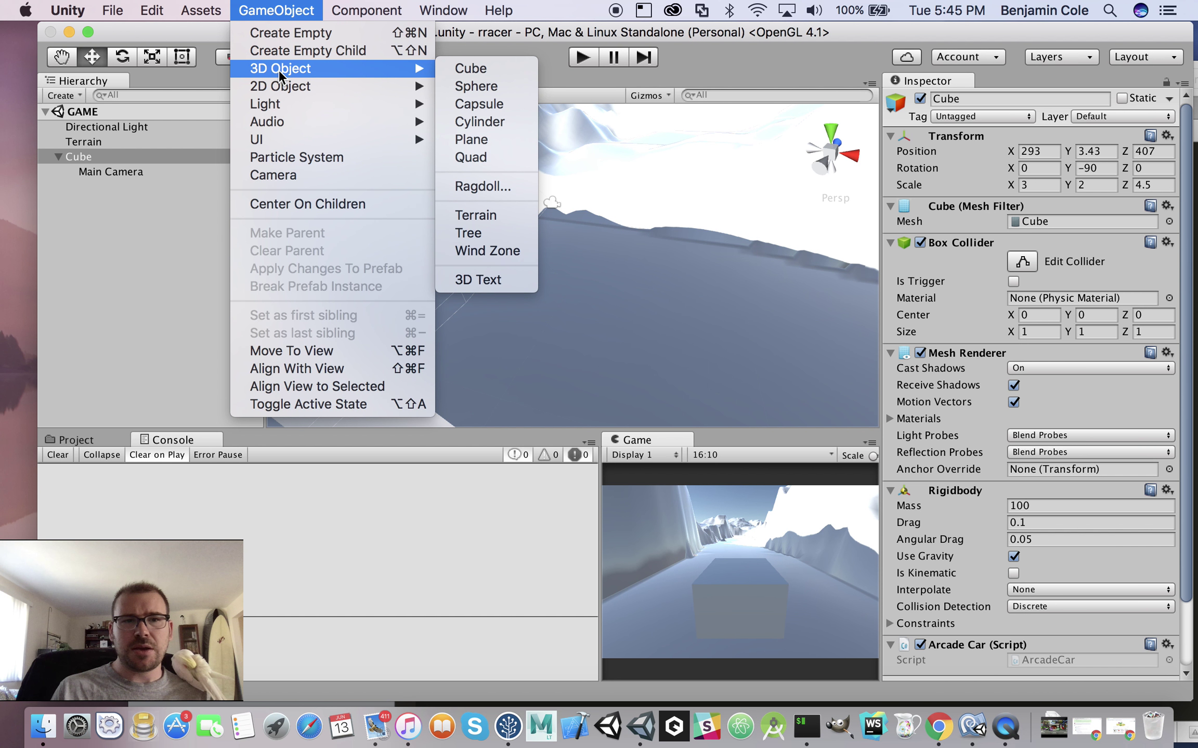
Add a new cube to the scene and slide it along X toward the larger Cube
click(493, 74)
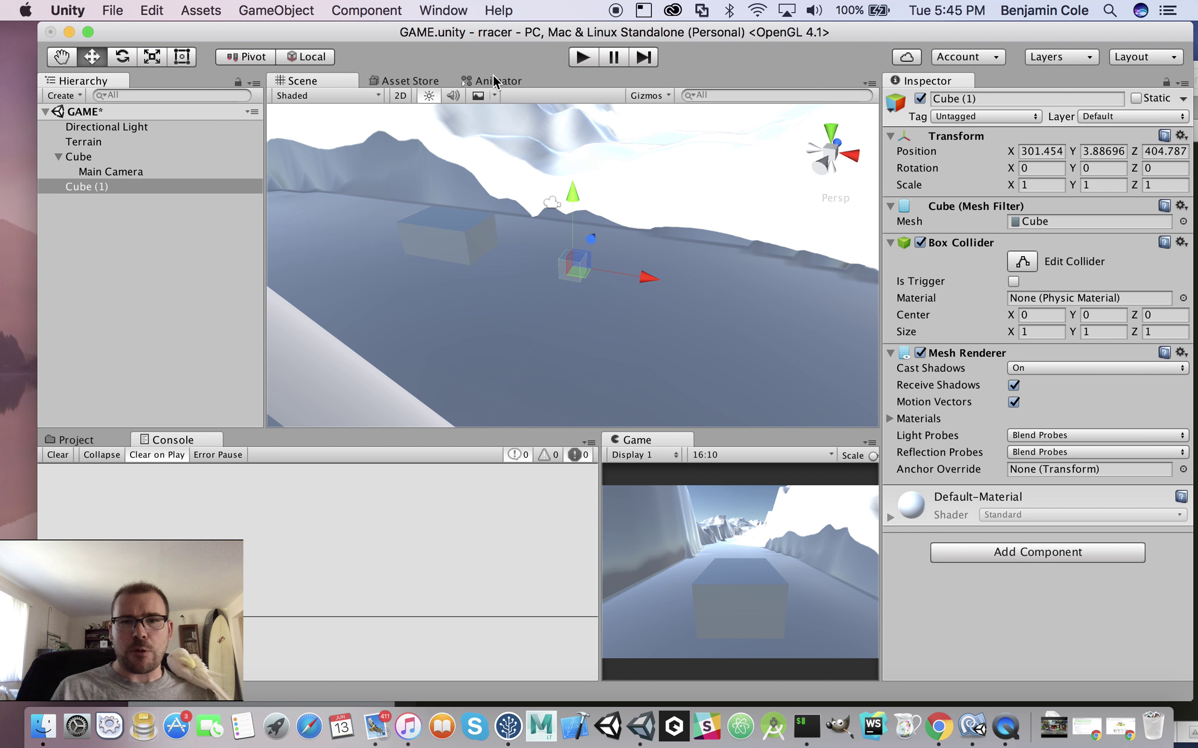
mouse_move(647, 282)
mouse_down()
mouse_move(474, 217)
mouse_move(407, 308)
mouse_move(449, 160)
mouse_move(386, 130)
mouse_up()
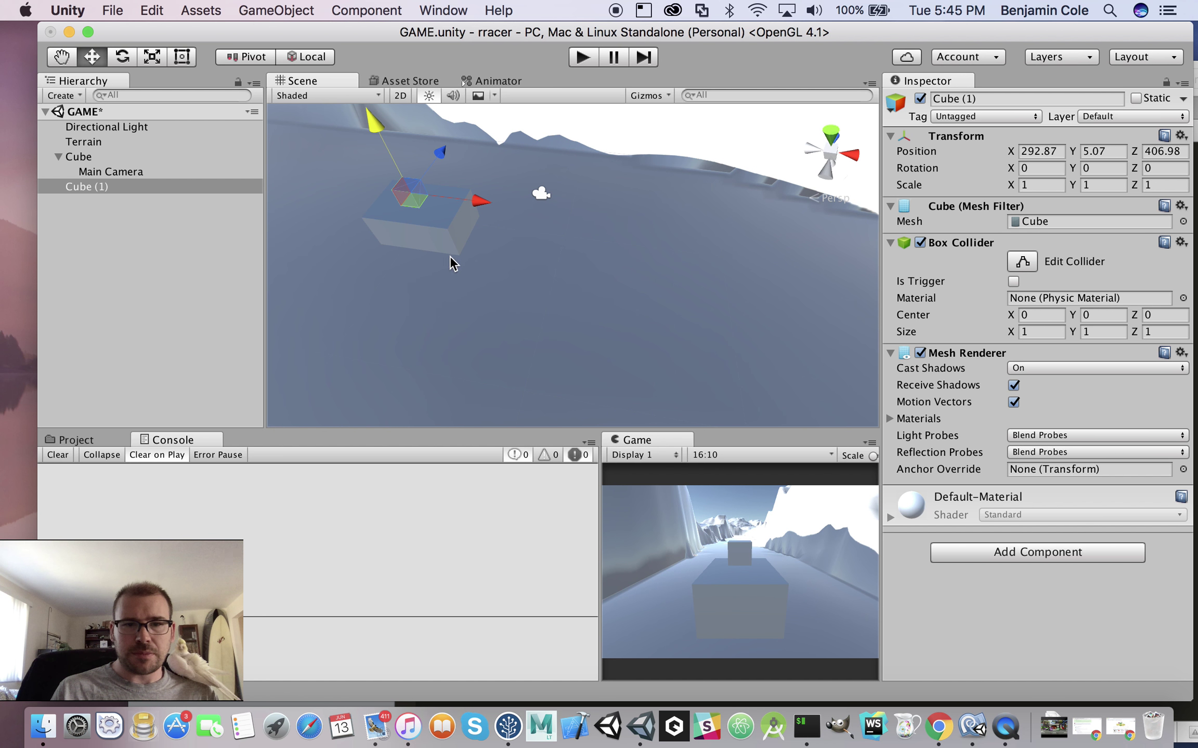
drag(479, 203, 459, 198)
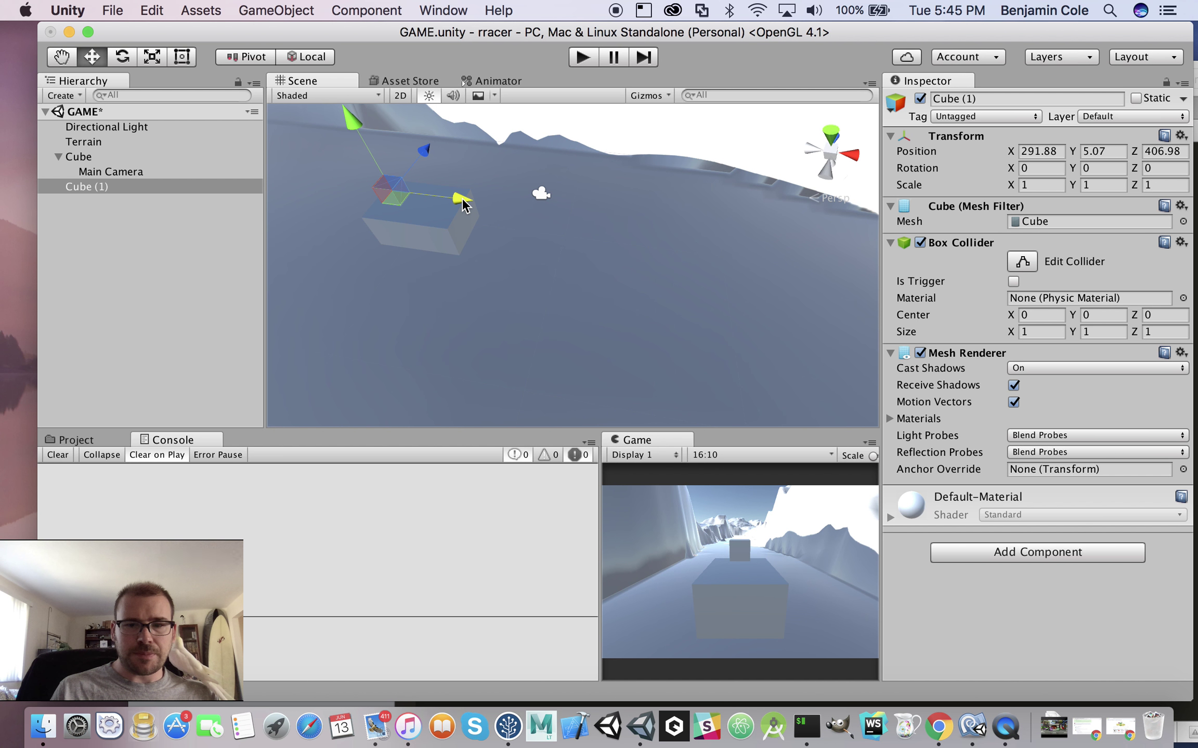
Lower Cube (1) along Y to 3.47 and nudge it slightly along X
mouse_move(347, 252)
alt+mouse_down()
mouse_move(571, 153)
mouse_move(353, 230)
mouse_move(512, 160)
alt+mouse_up()
key(q)
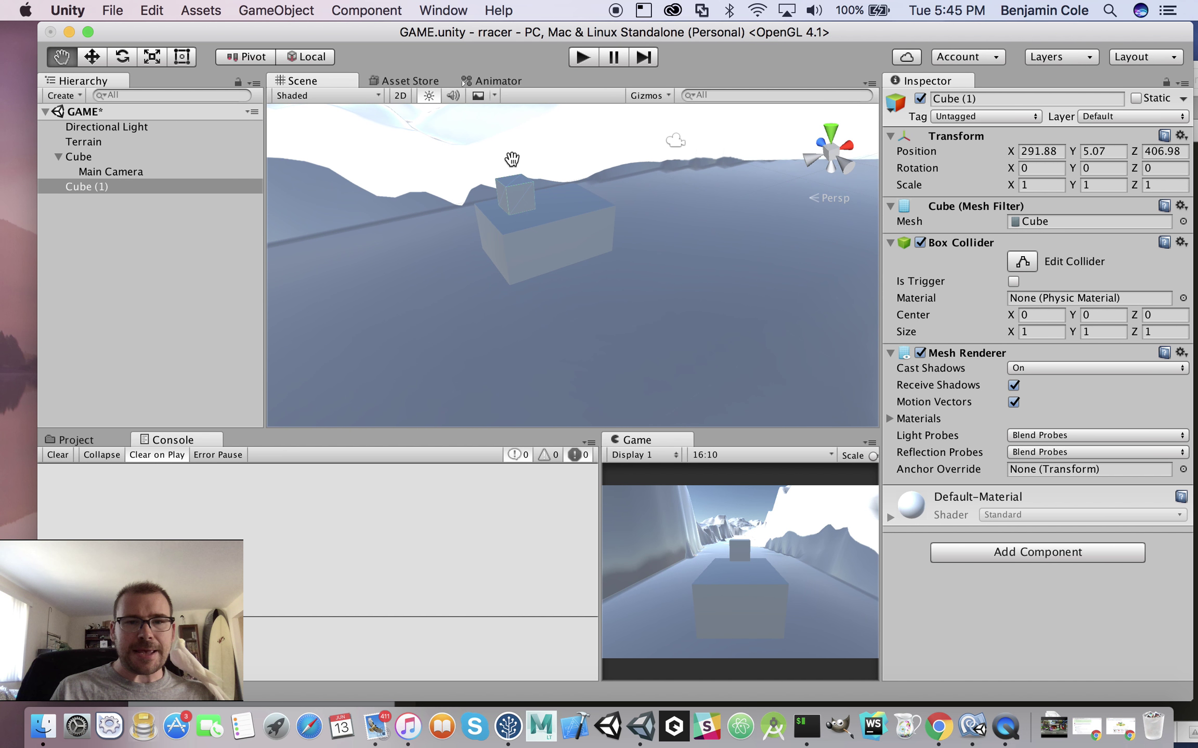
click(92, 56)
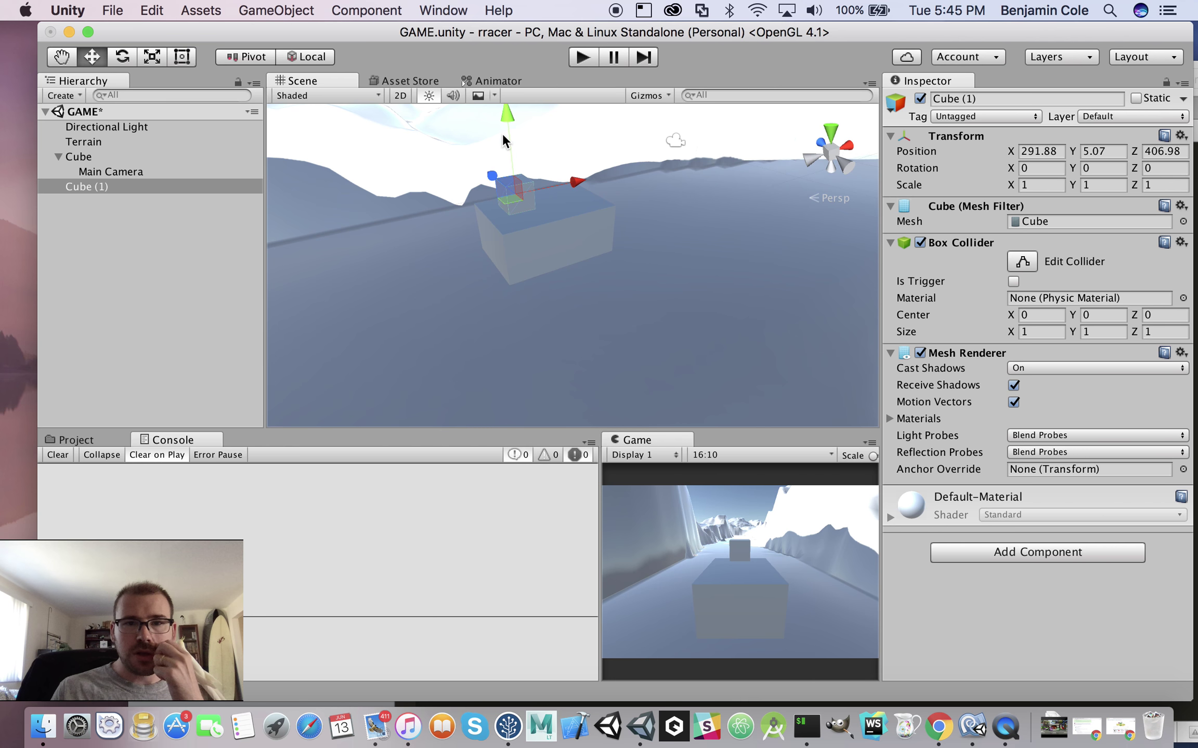
drag(508, 118, 510, 158)
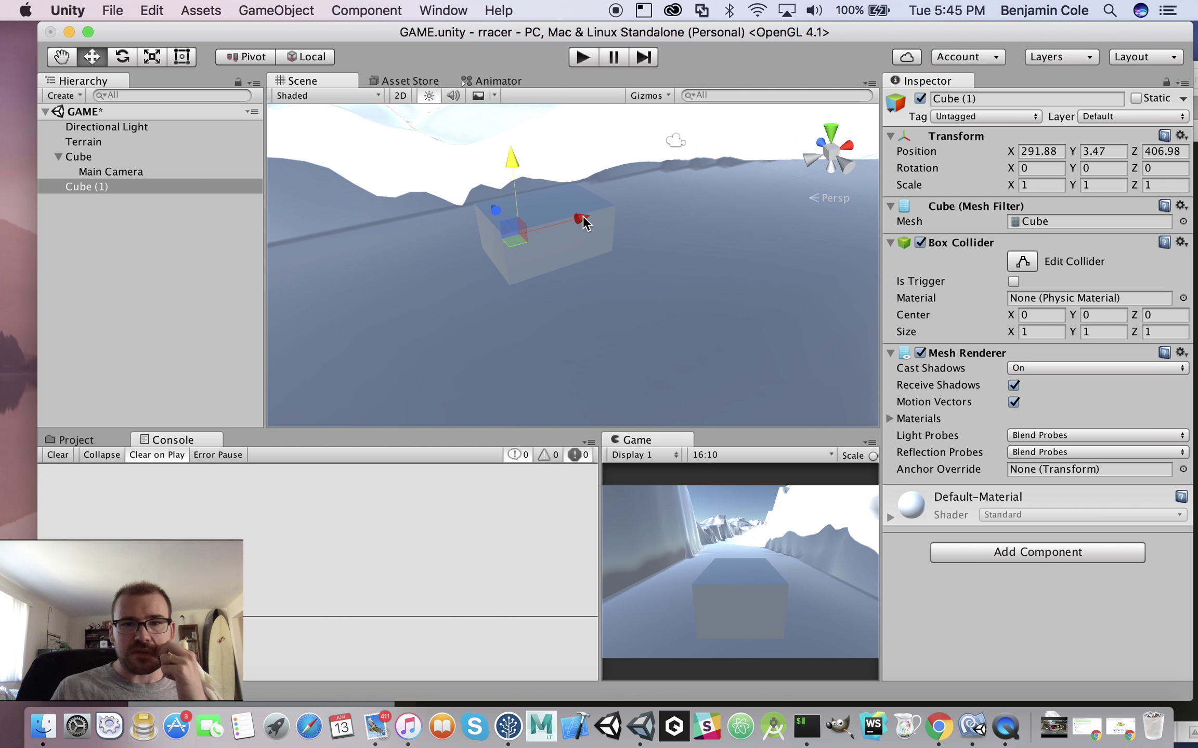
mouse_move(584, 221)
mouse_down()
mouse_move(560, 229)
mouse_move(578, 224)
mouse_up()
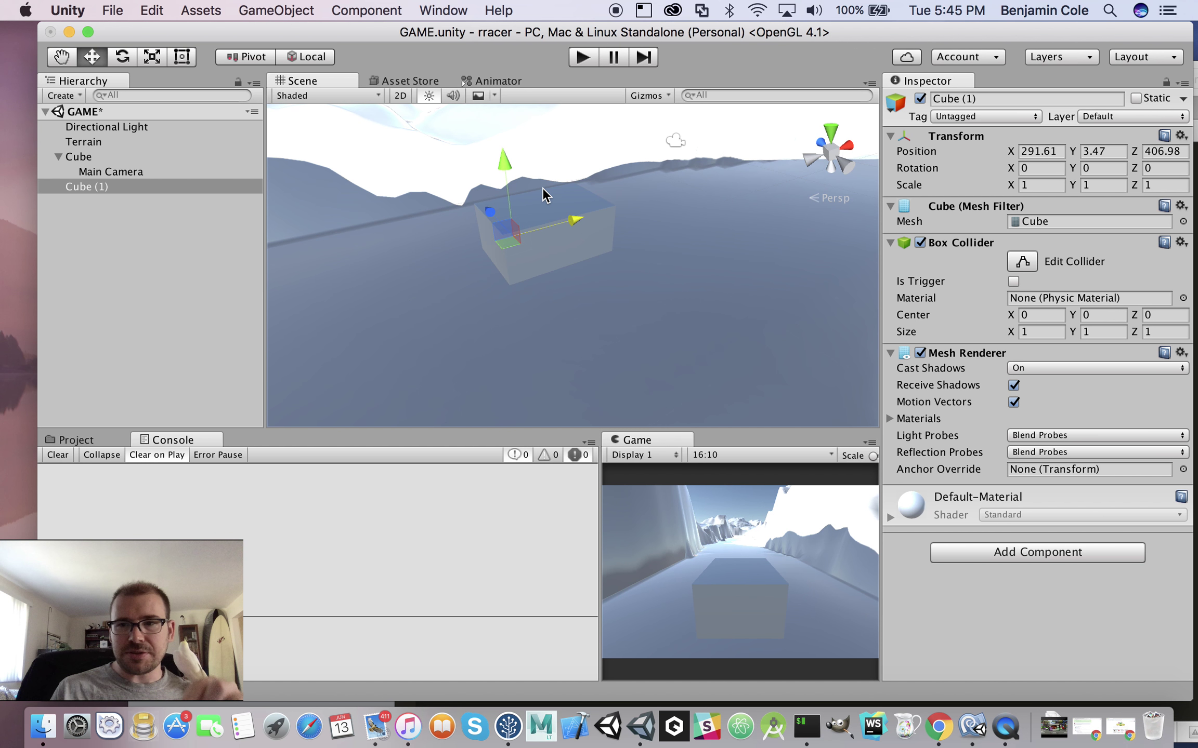
Remove Cube (1)'s Box Collider and adjust its height to Position Y 3.03
right_click(955, 244)
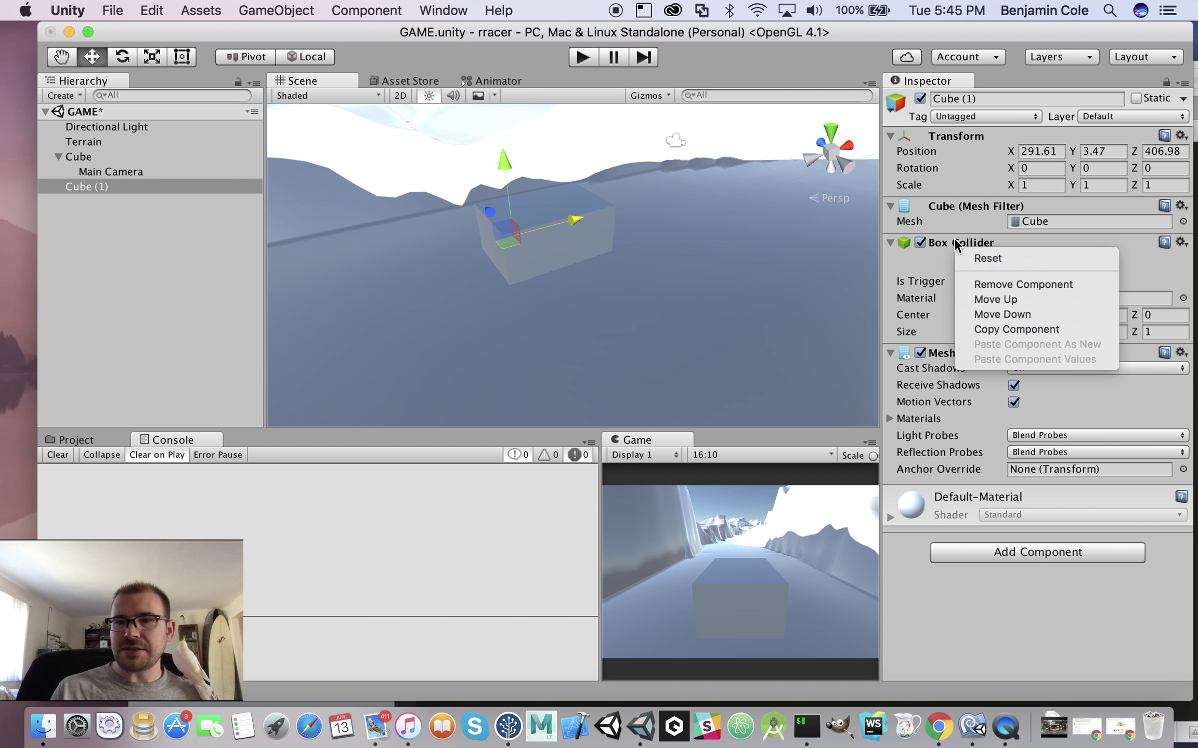
click(982, 285)
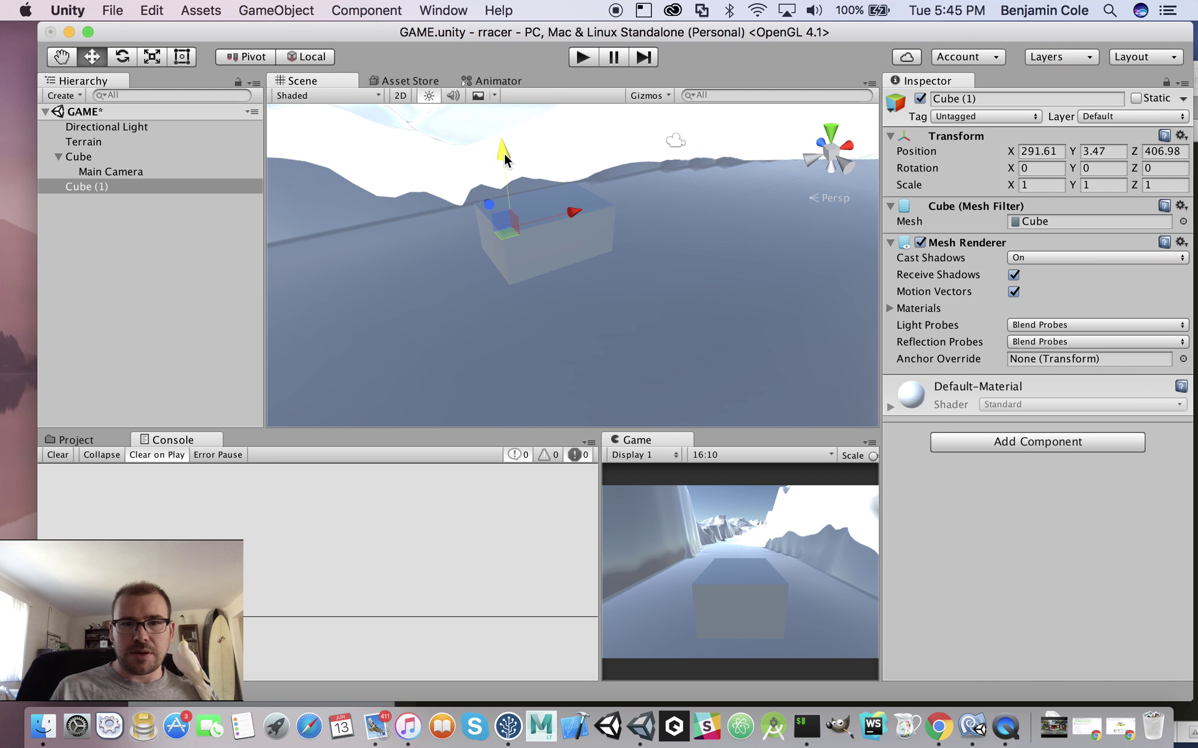
mouse_move(504, 158)
mouse_down()
mouse_move(510, 188)
mouse_move(497, 101)
mouse_up()
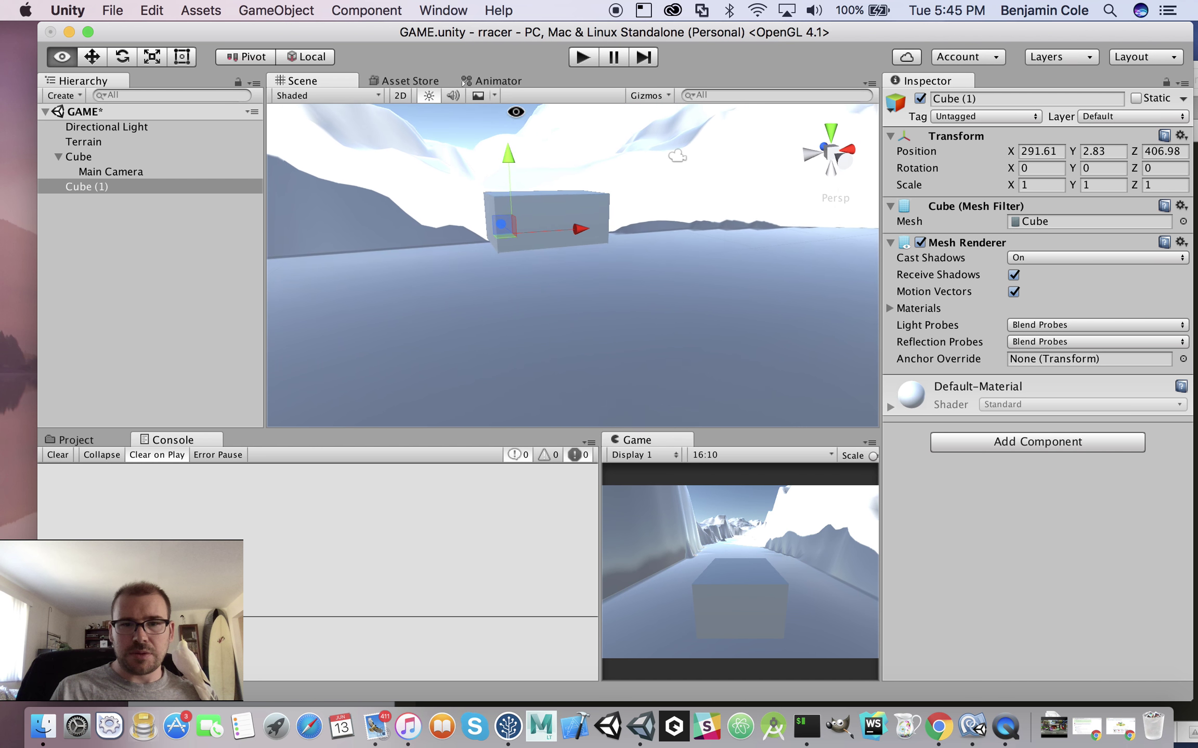
drag(512, 161, 511, 154)
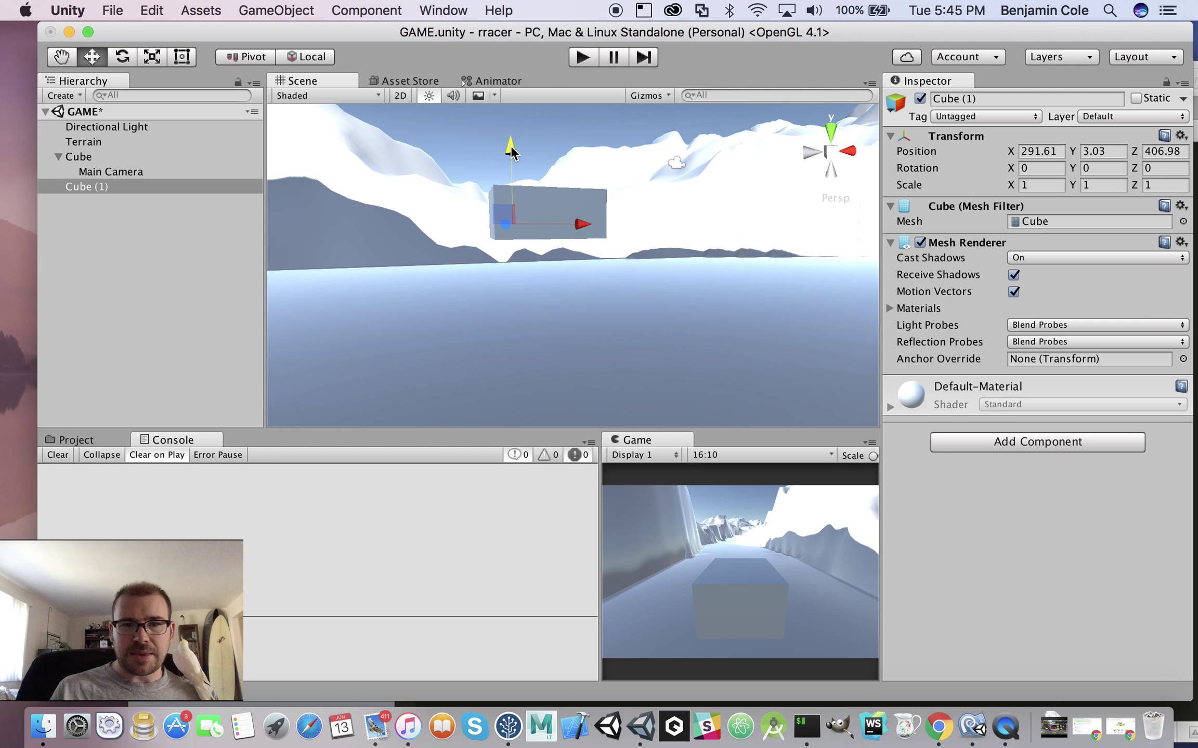
mouse_move(444, 186)
alt+mouse_down()
mouse_move(550, 288)
mouse_move(416, 310)
alt+mouse_up()
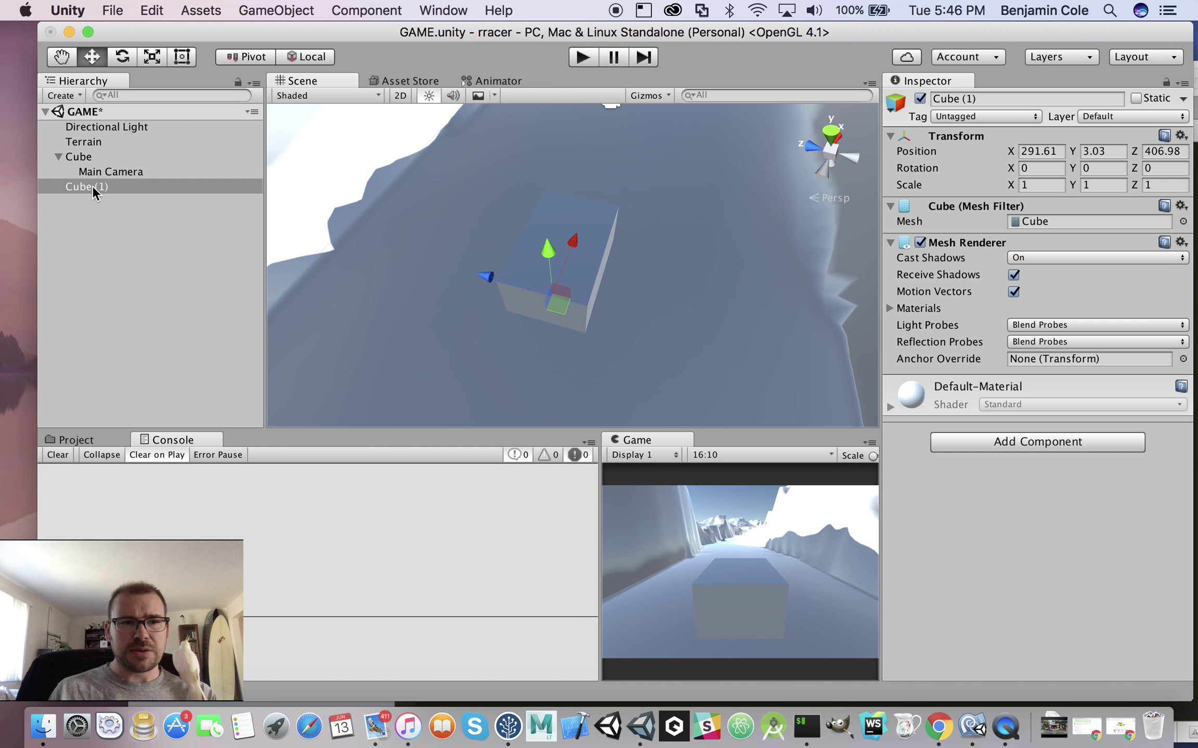
click(86, 156)
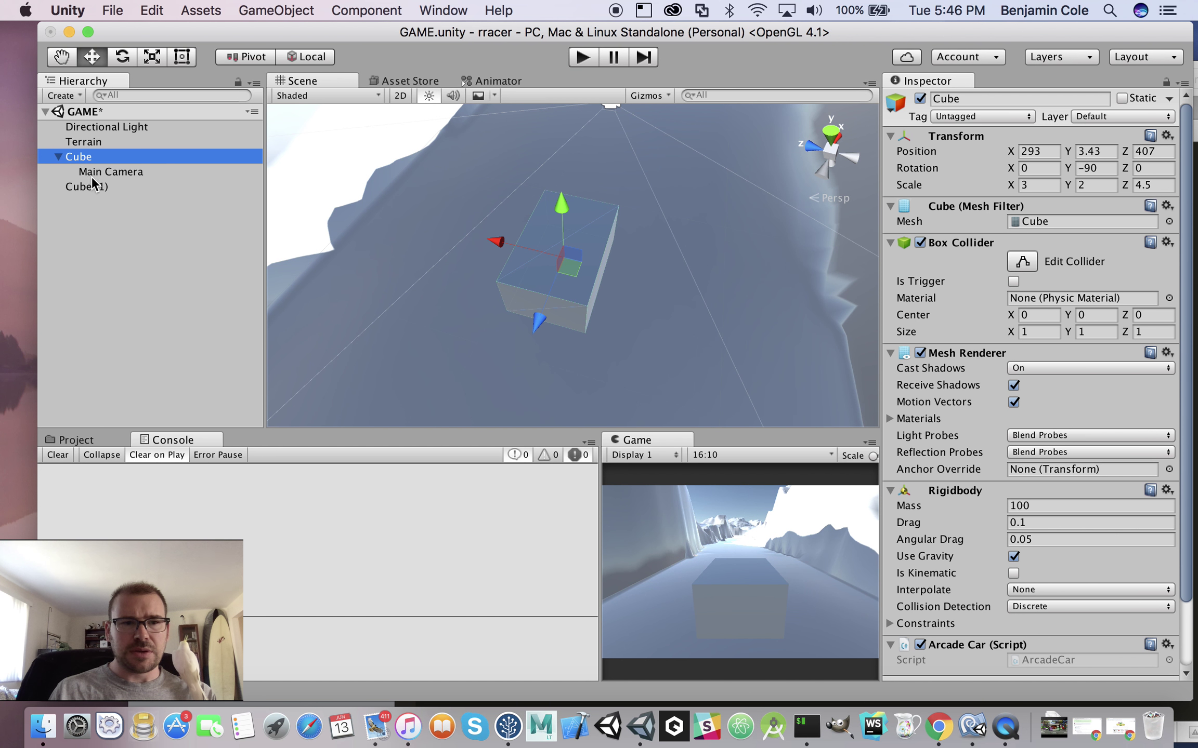
Rename Cube (1) to 'FontWheels' in the Hierarchy
click(93, 186)
double_click(93, 185)
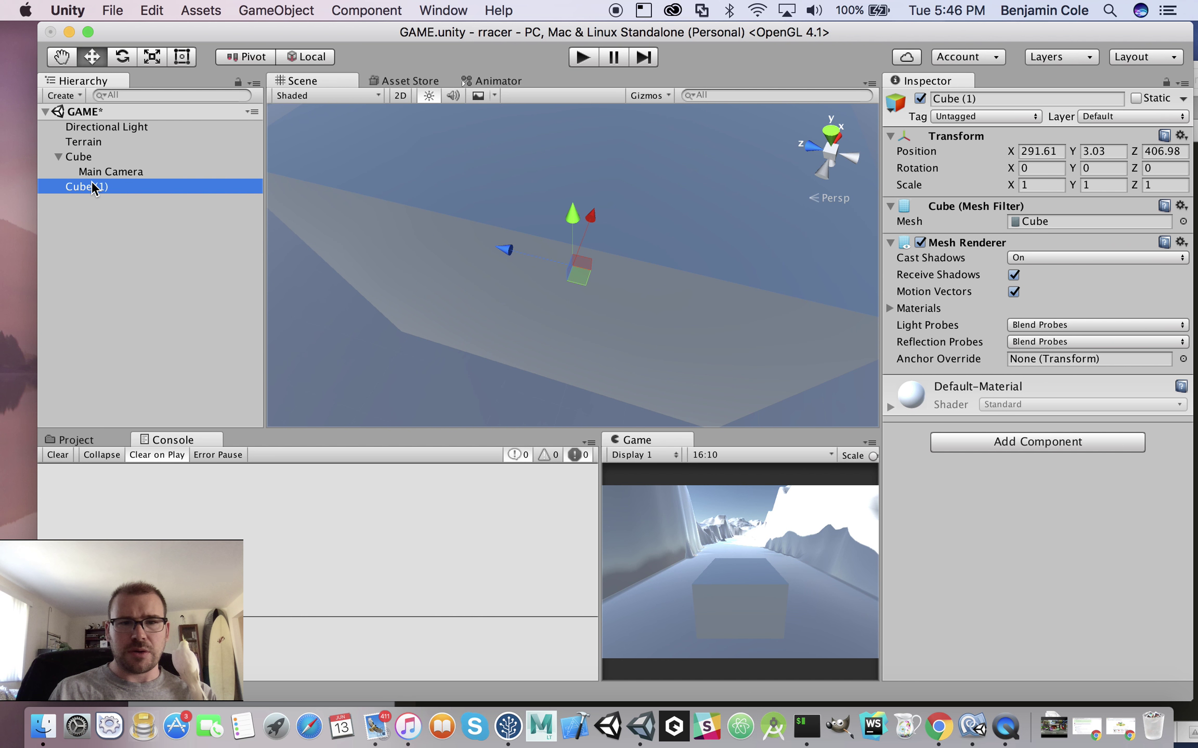
click(92, 187)
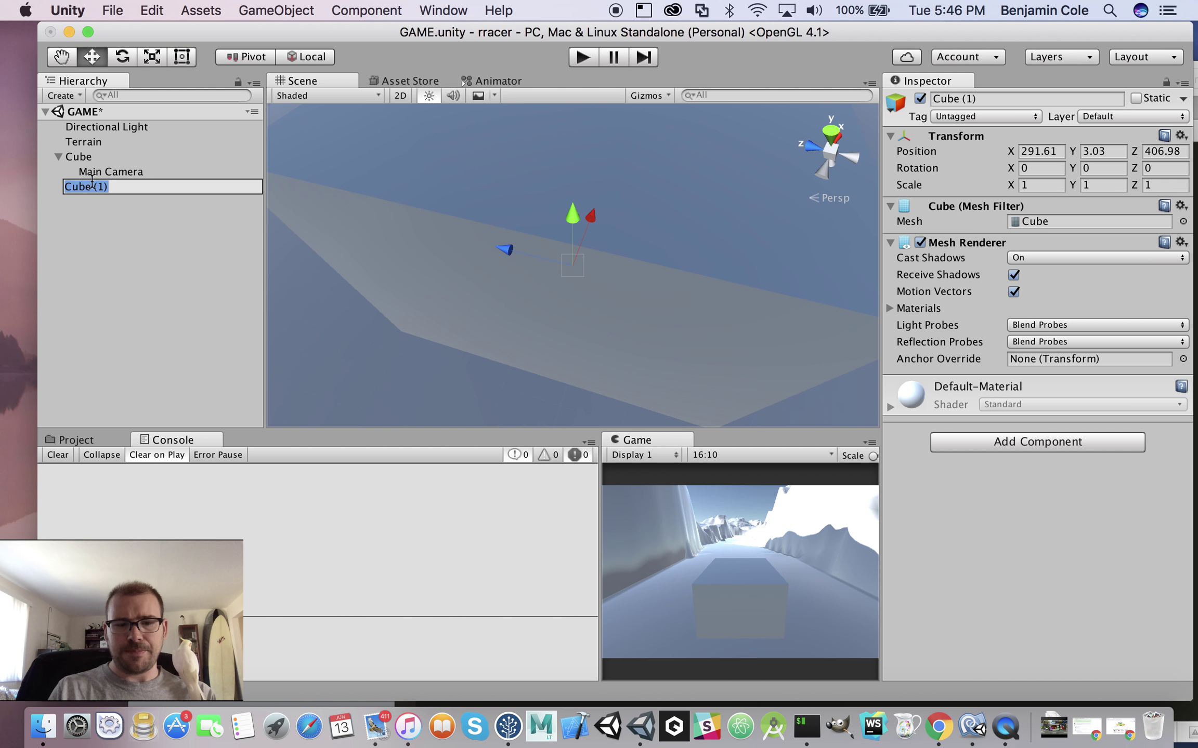
text(F)
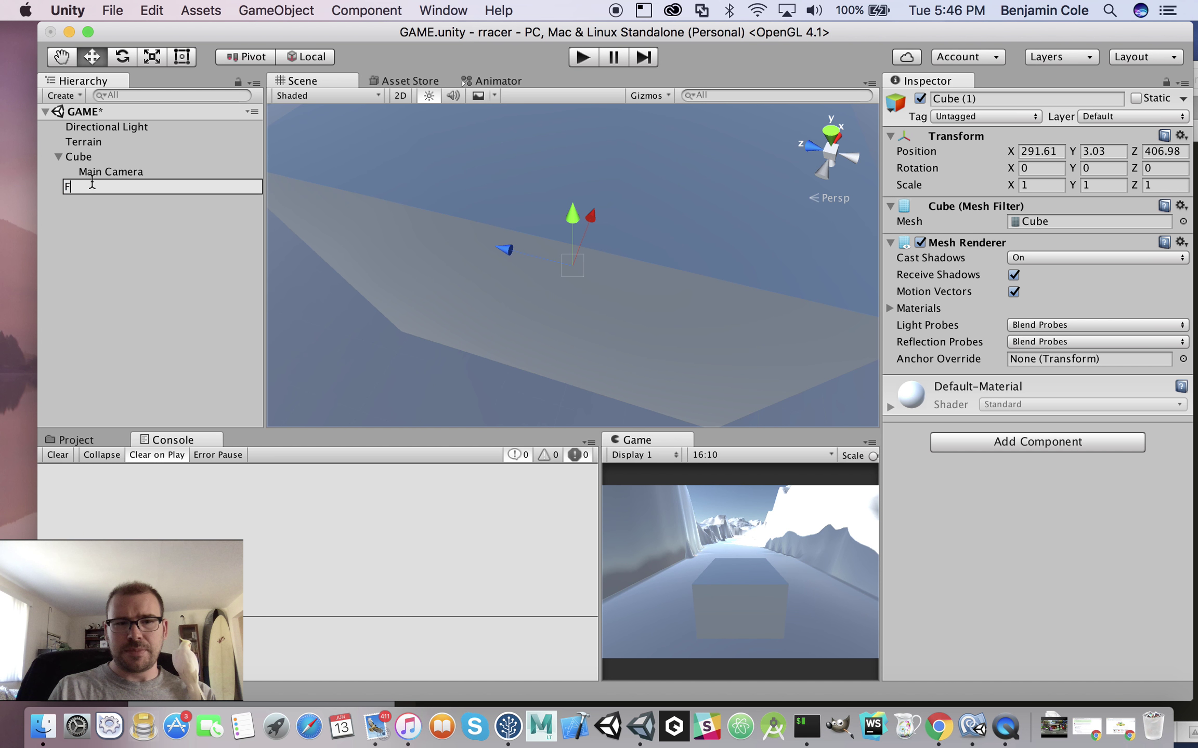
text(ont)
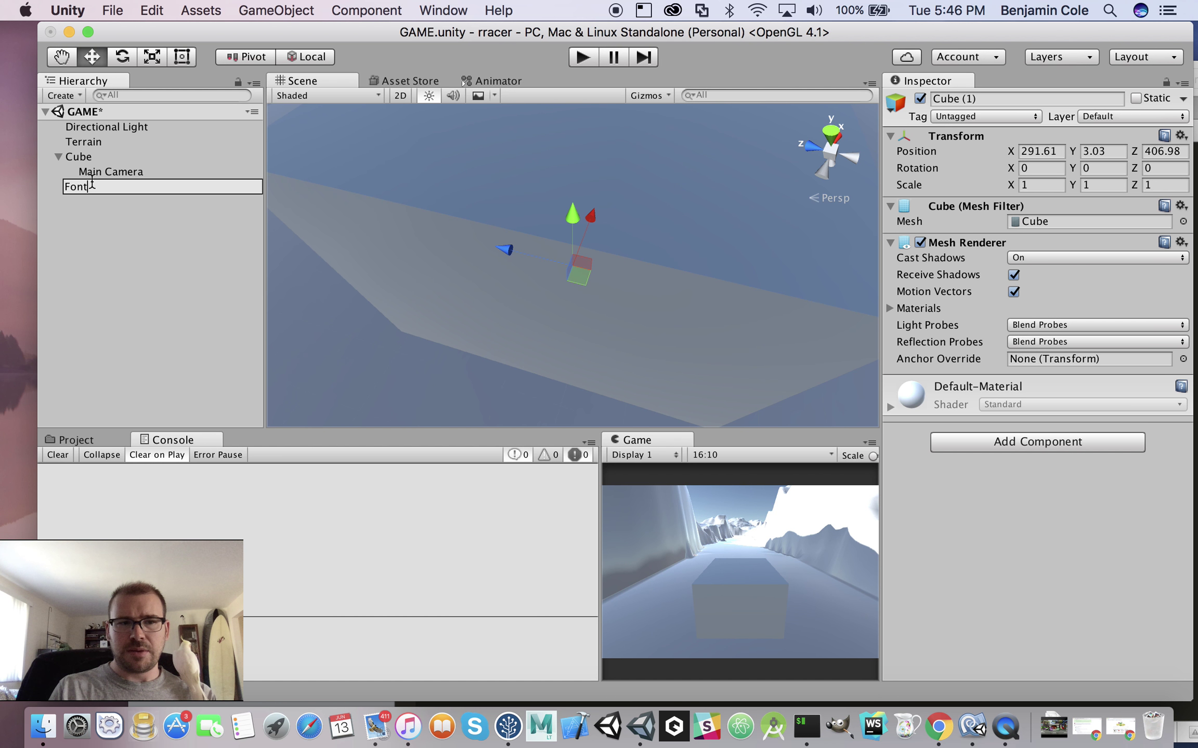
text(Wheels)
key(Return)
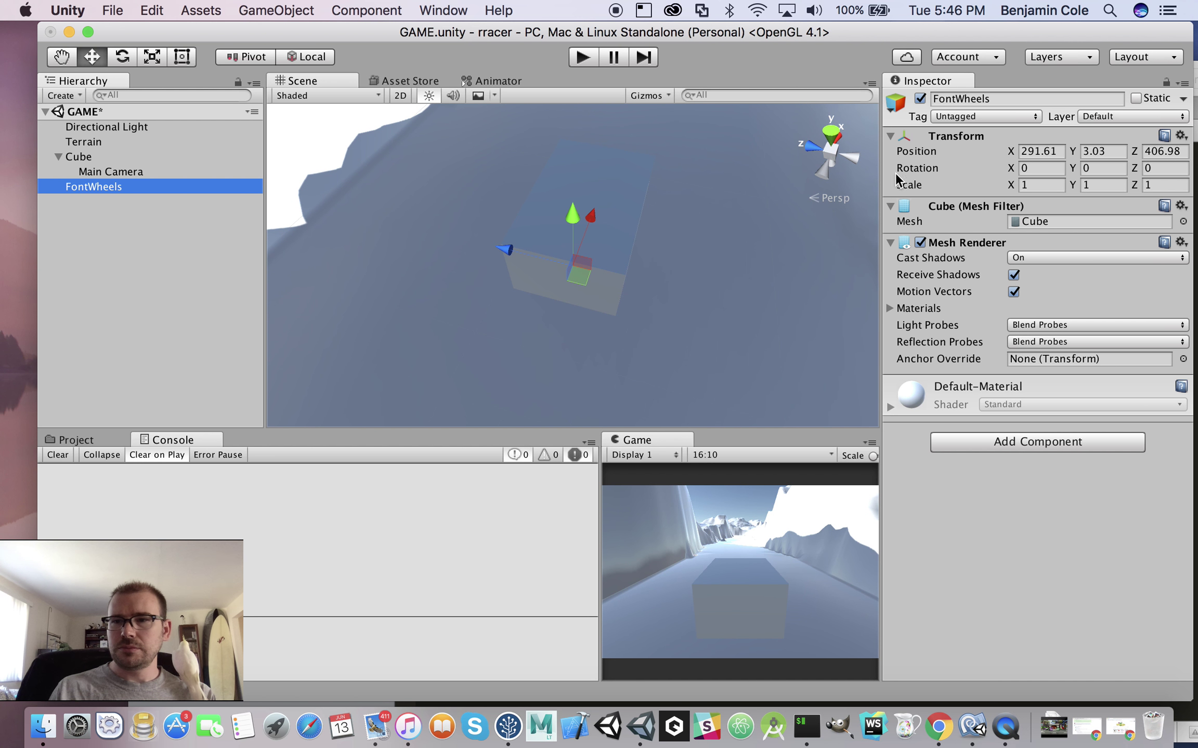
Parent the Cube car body and its Main Camera under FontWheels in the Hierarchy
click(99, 156)
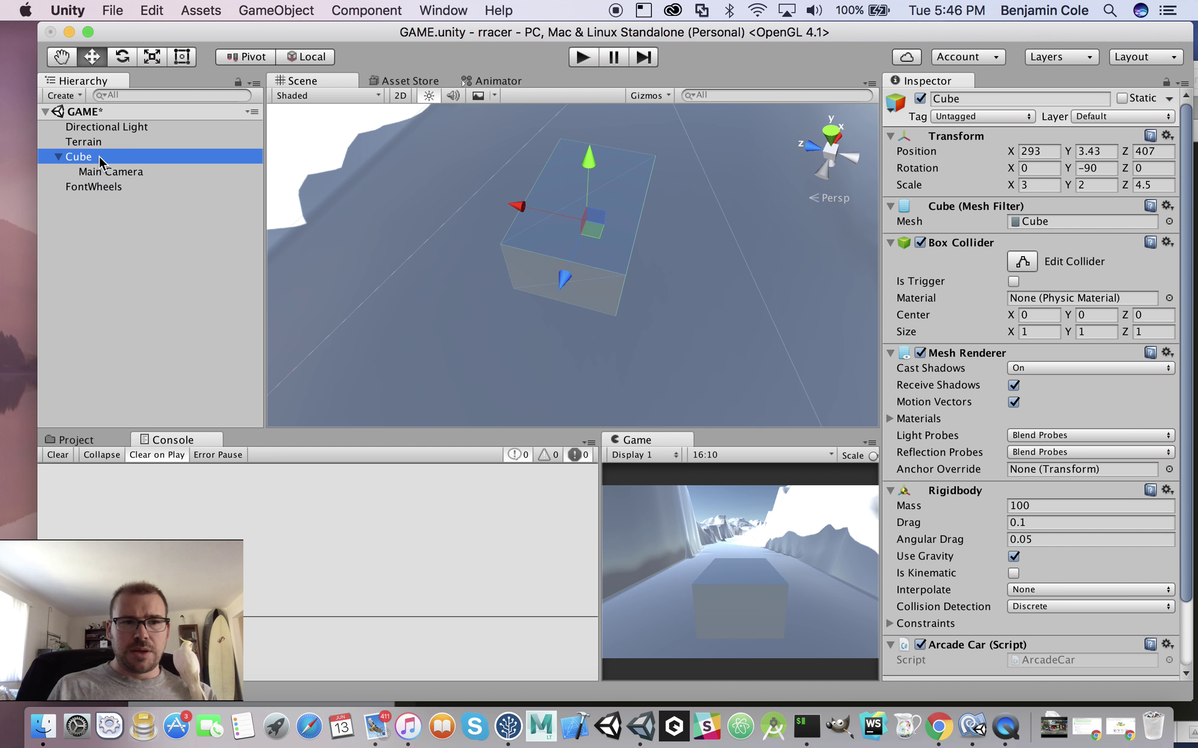
drag(100, 157, 107, 190)
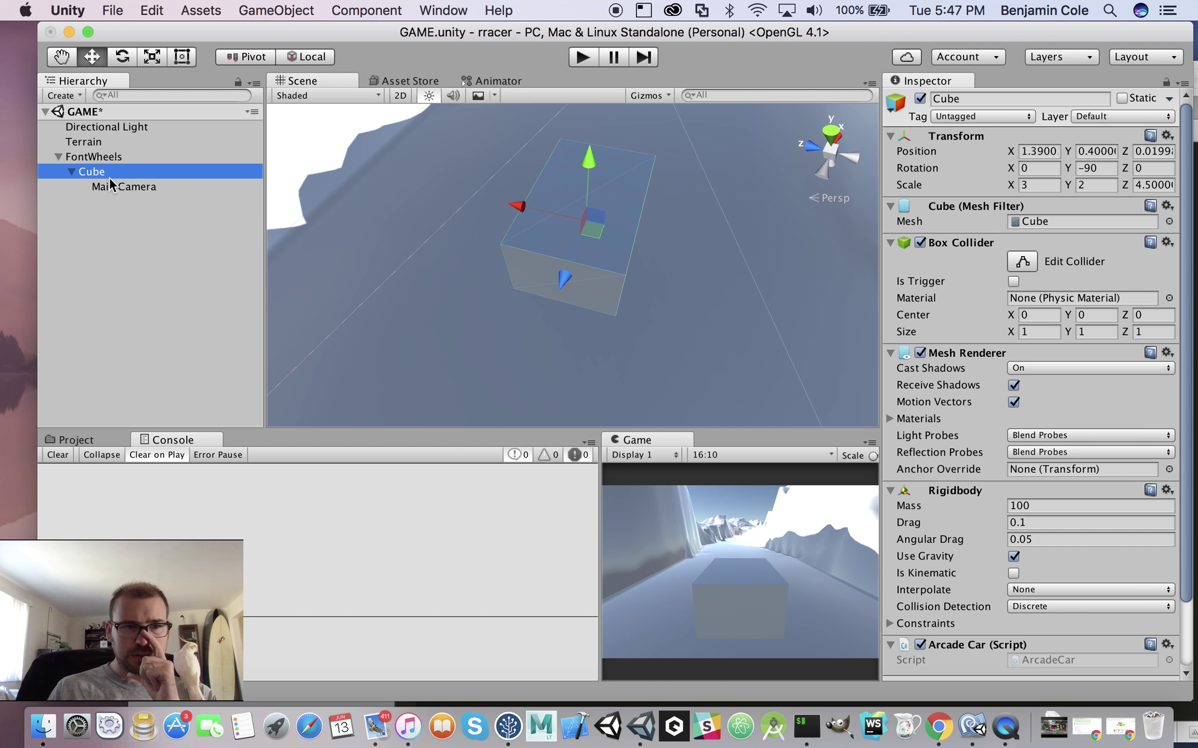
click(106, 158)
click(111, 65)
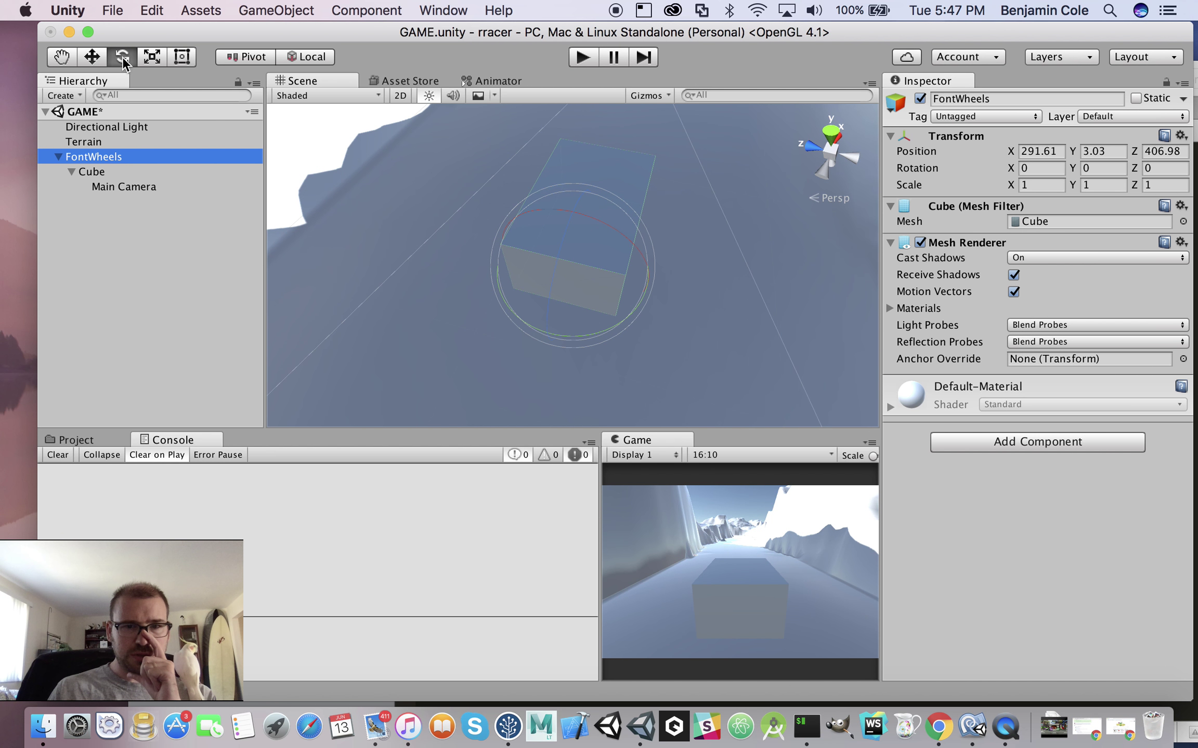
mouse_move(528, 338)
alt+mouse_down()
mouse_move(548, 314)
mouse_move(588, 320)
mouse_move(552, 314)
mouse_move(645, 289)
mouse_move(574, 291)
alt+mouse_up()
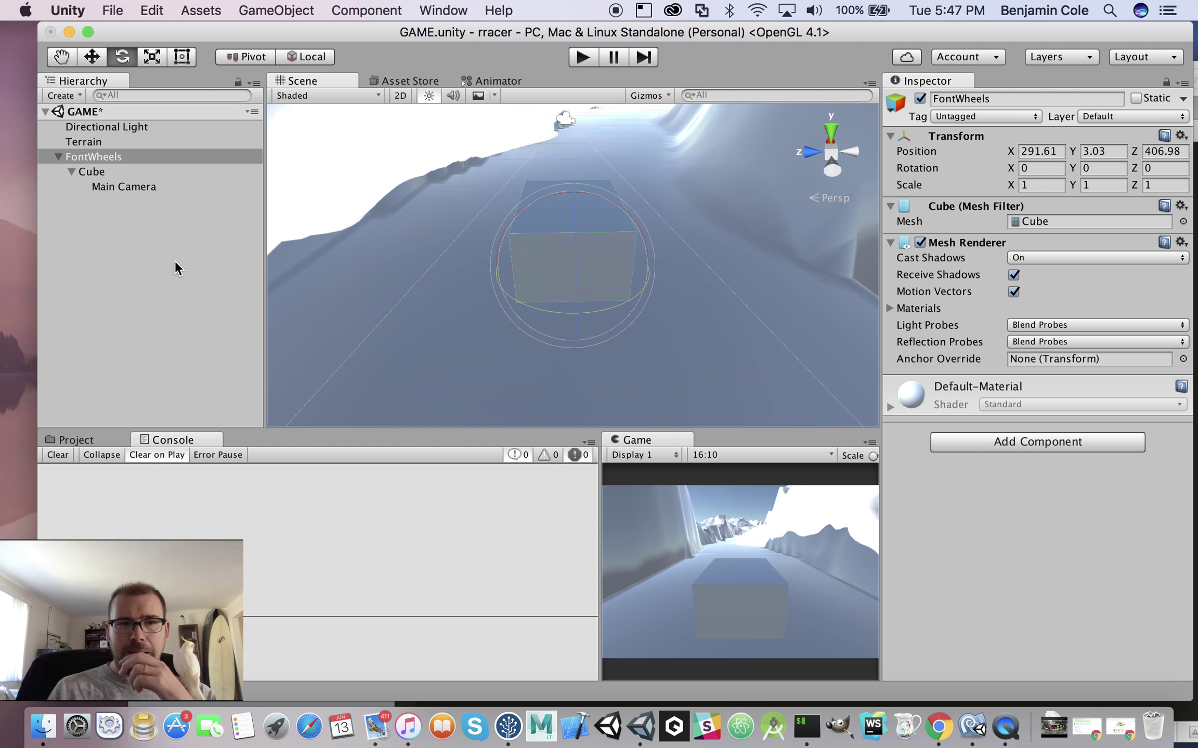
Set the Cube car body's local position to 0, 0, 0
click(105, 171)
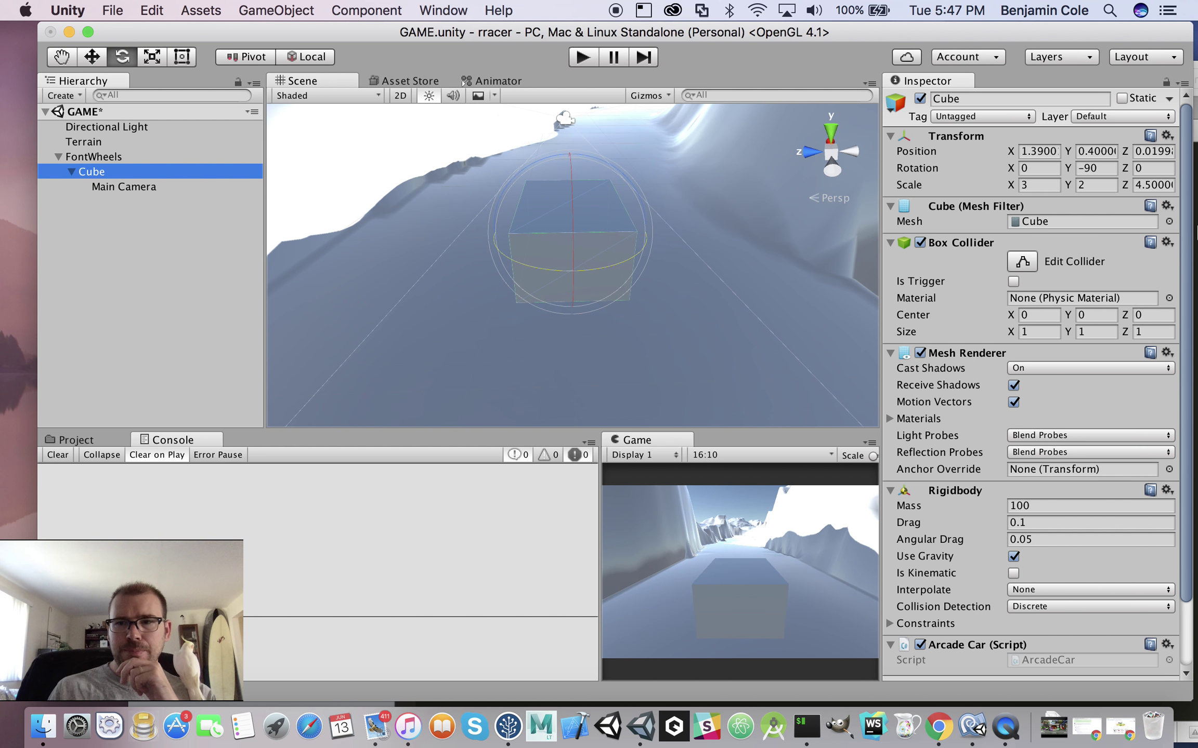
click(1033, 151)
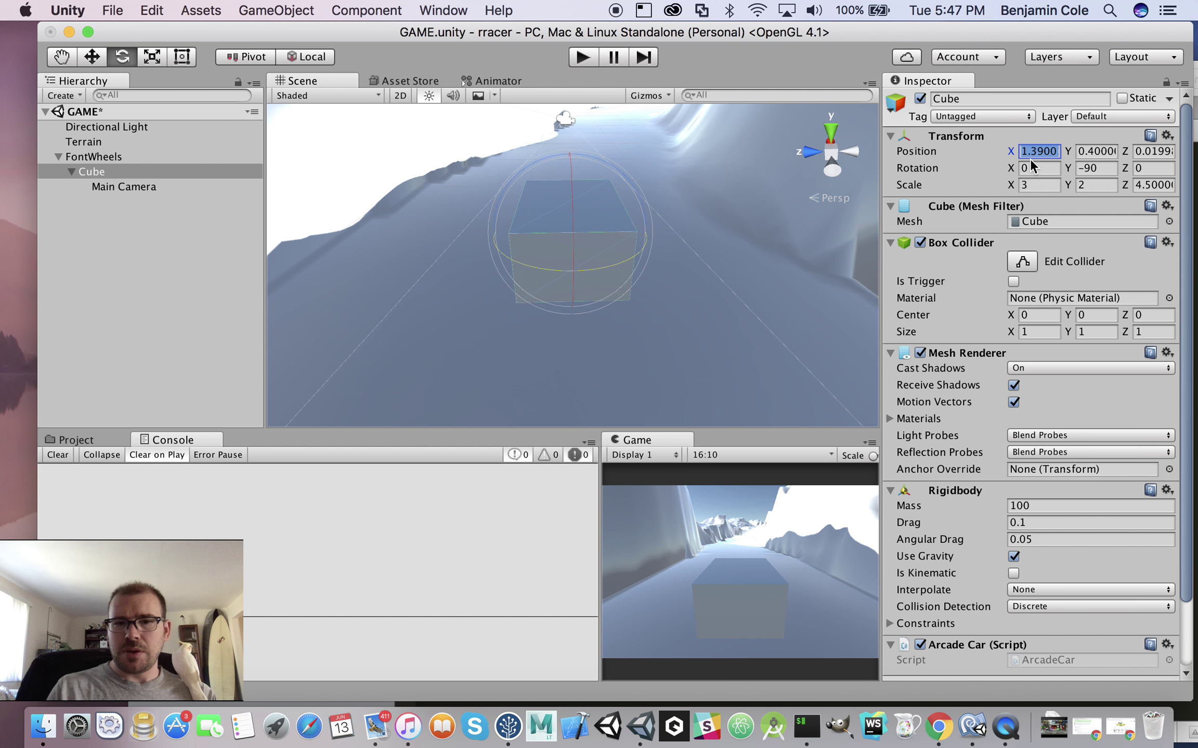
text(0)
key(Escape)
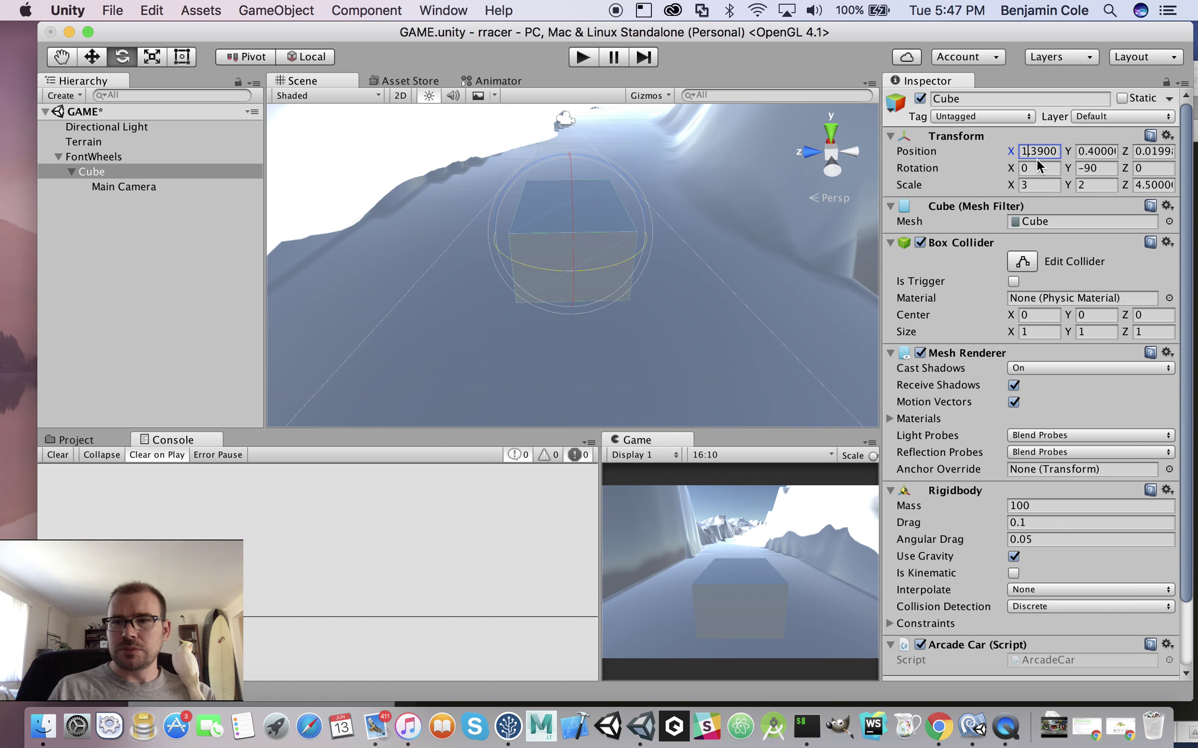
click(1088, 151)
text(0)
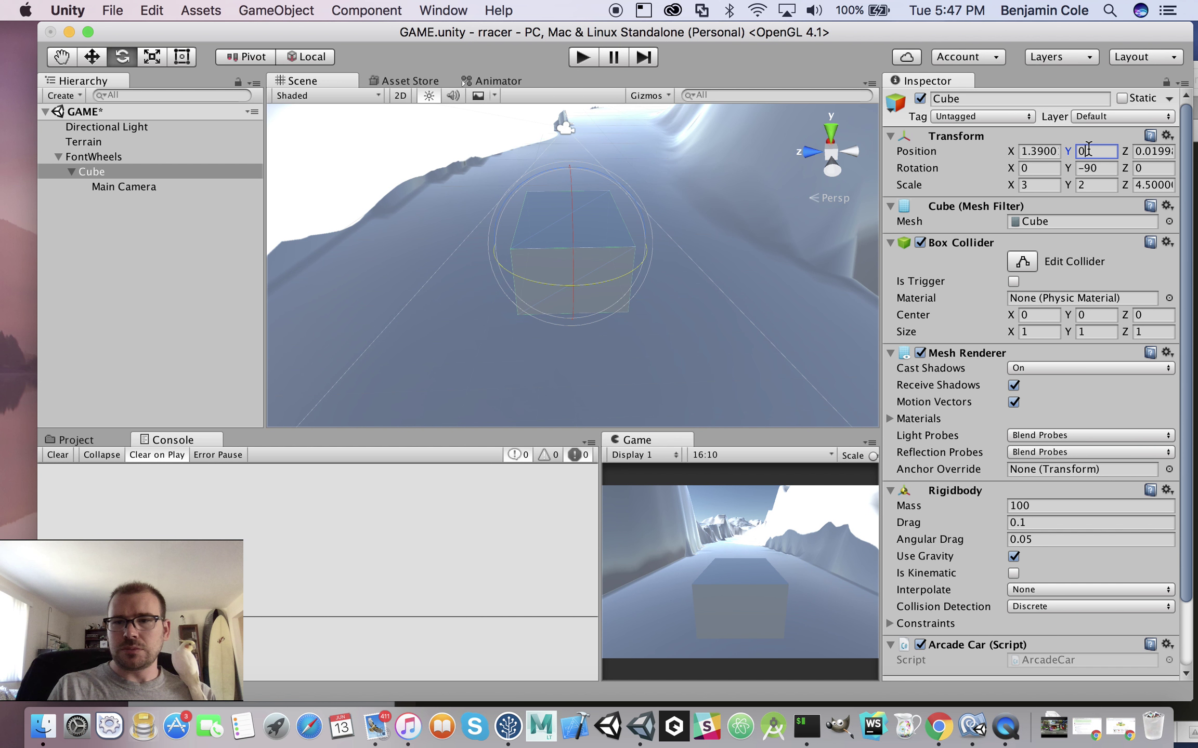
key(Escape)
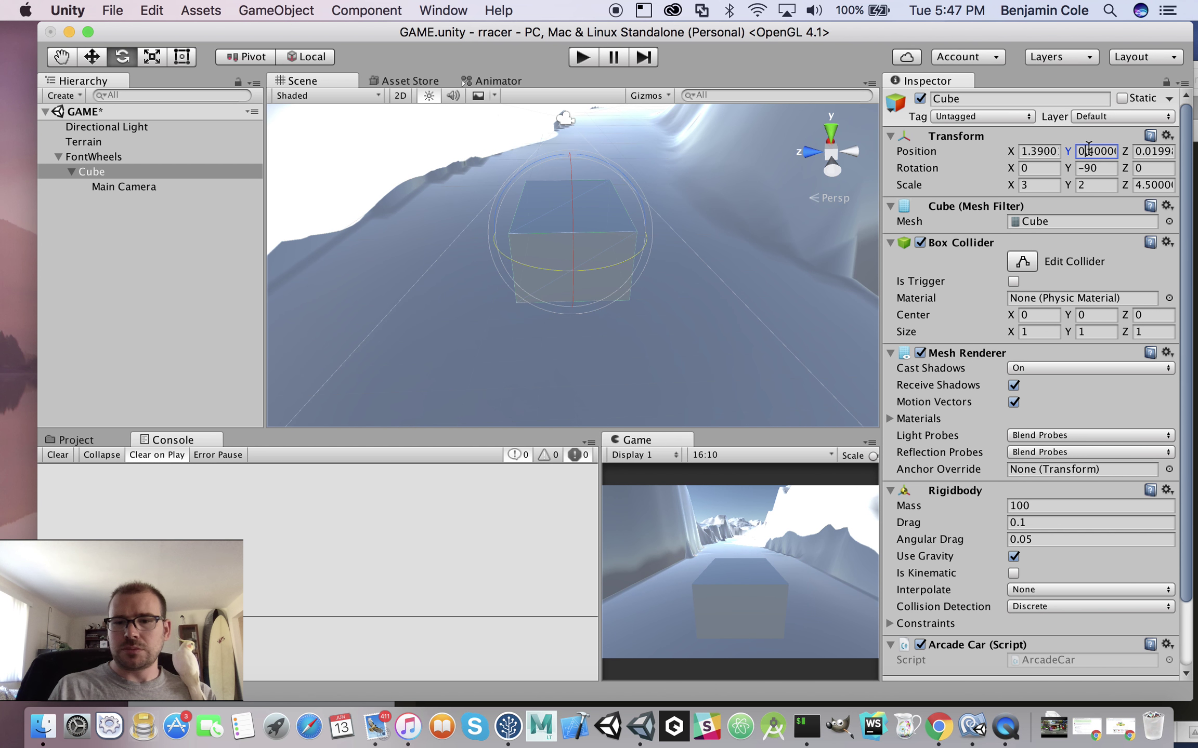
click(1088, 151)
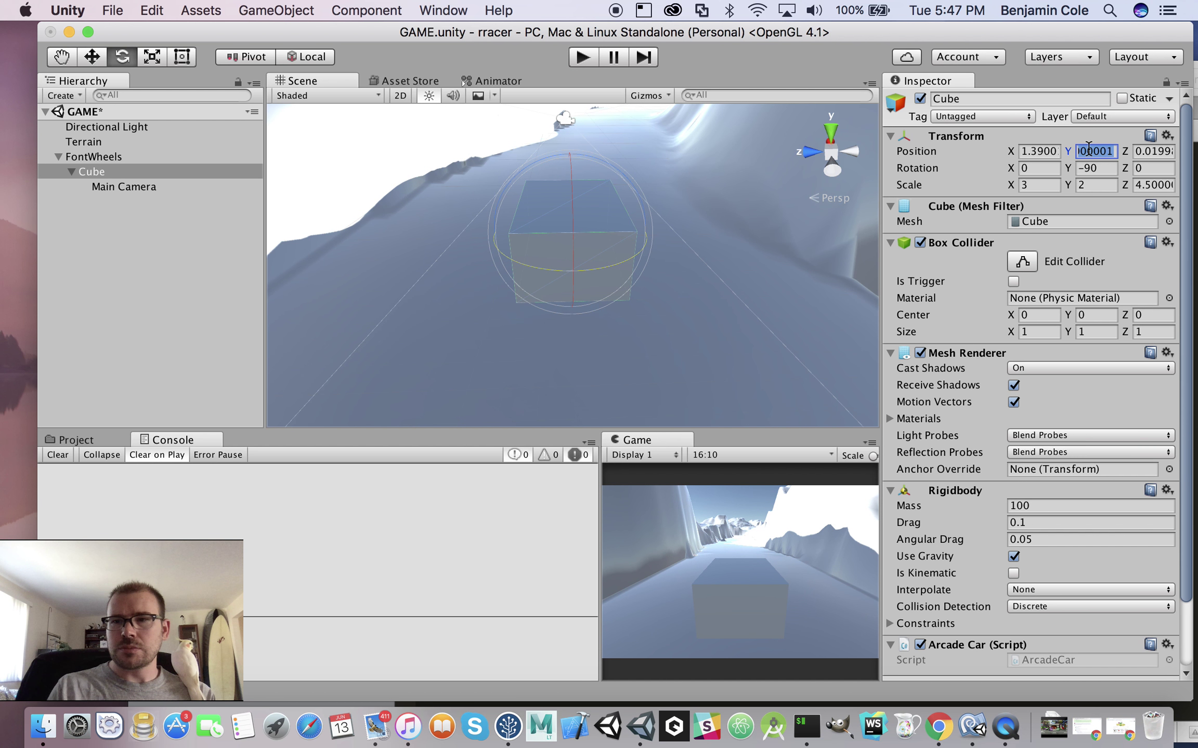
text(0.0)
click(1041, 153)
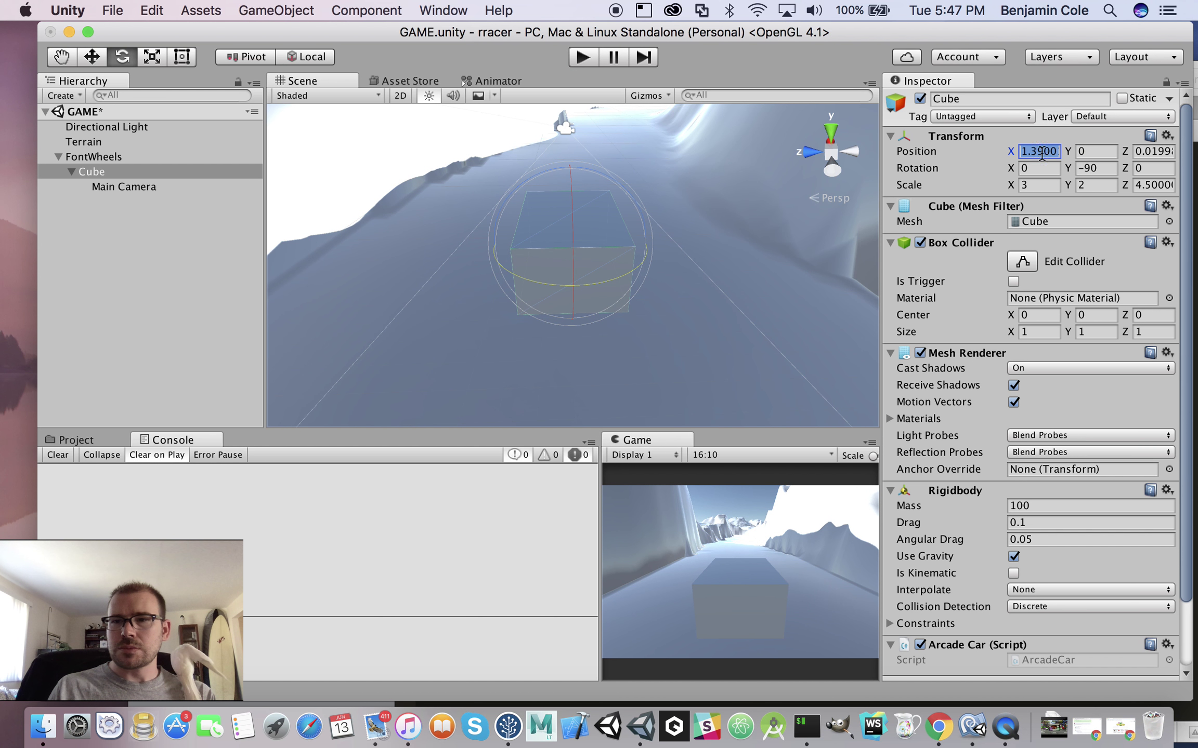
text(0)
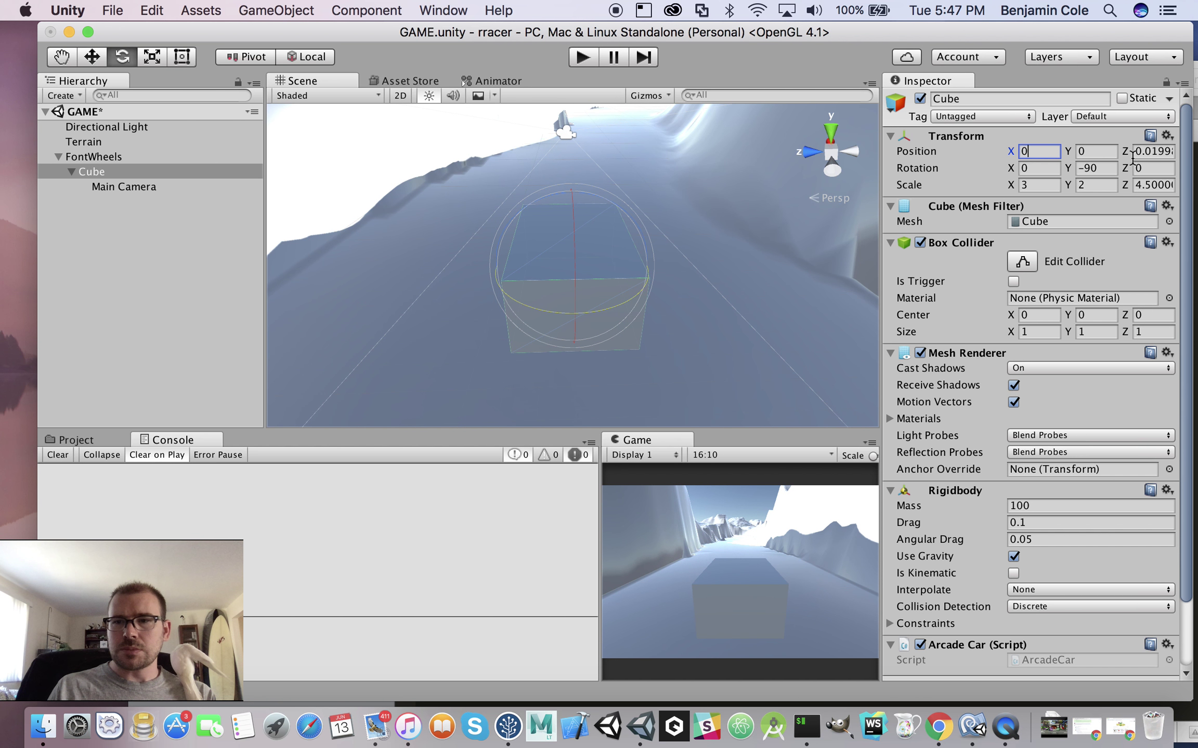
click(1144, 151)
text(0)
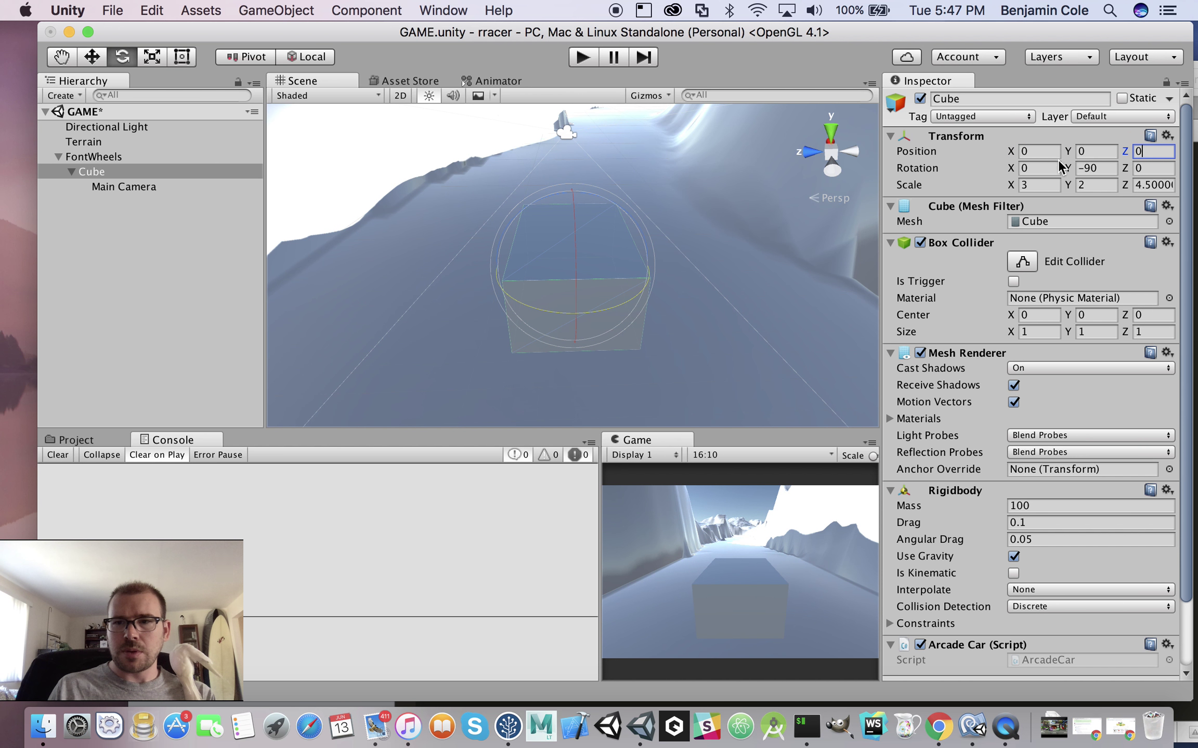
Reset the Cube's Y rotation from -90 to 0, then select FontWheels
click(1089, 170)
text(0)
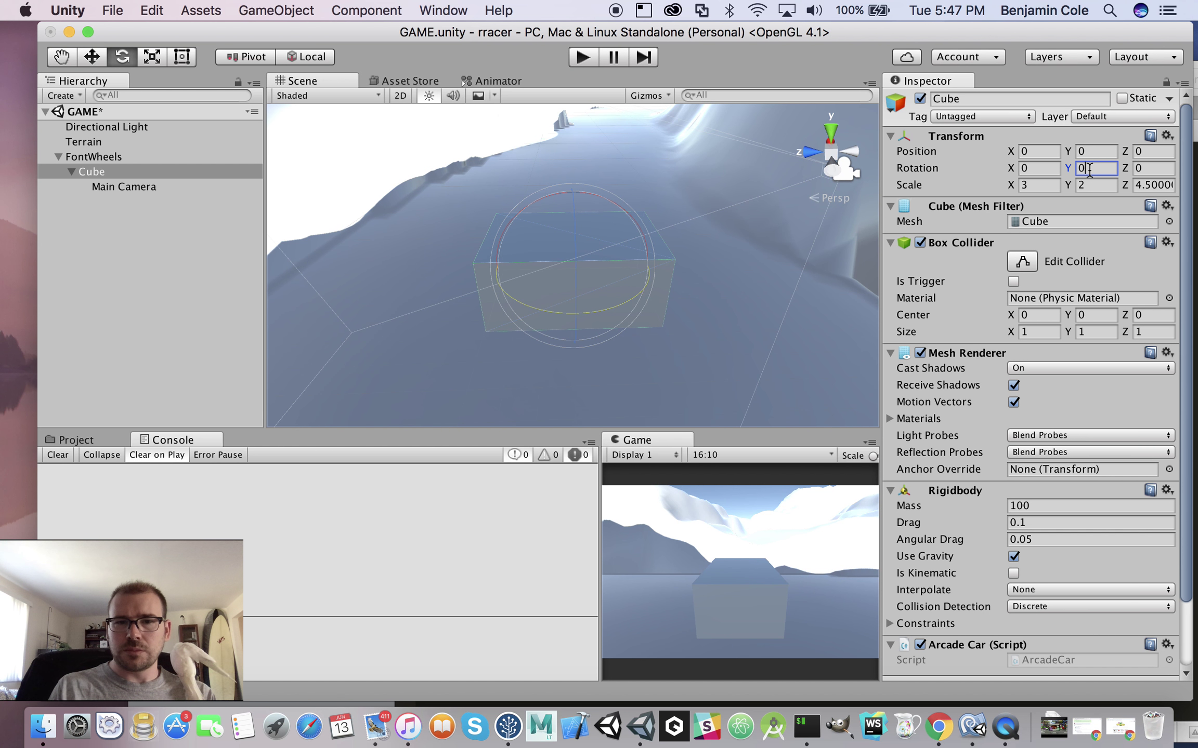
click(163, 181)
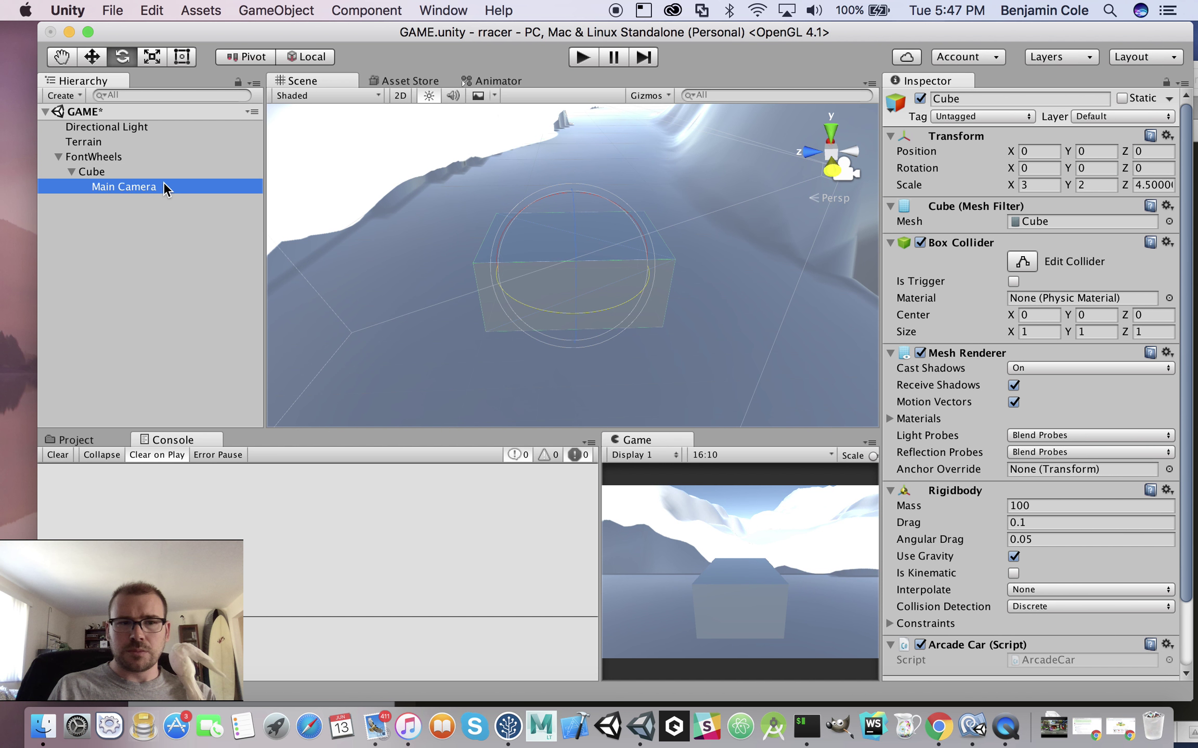
click(157, 171)
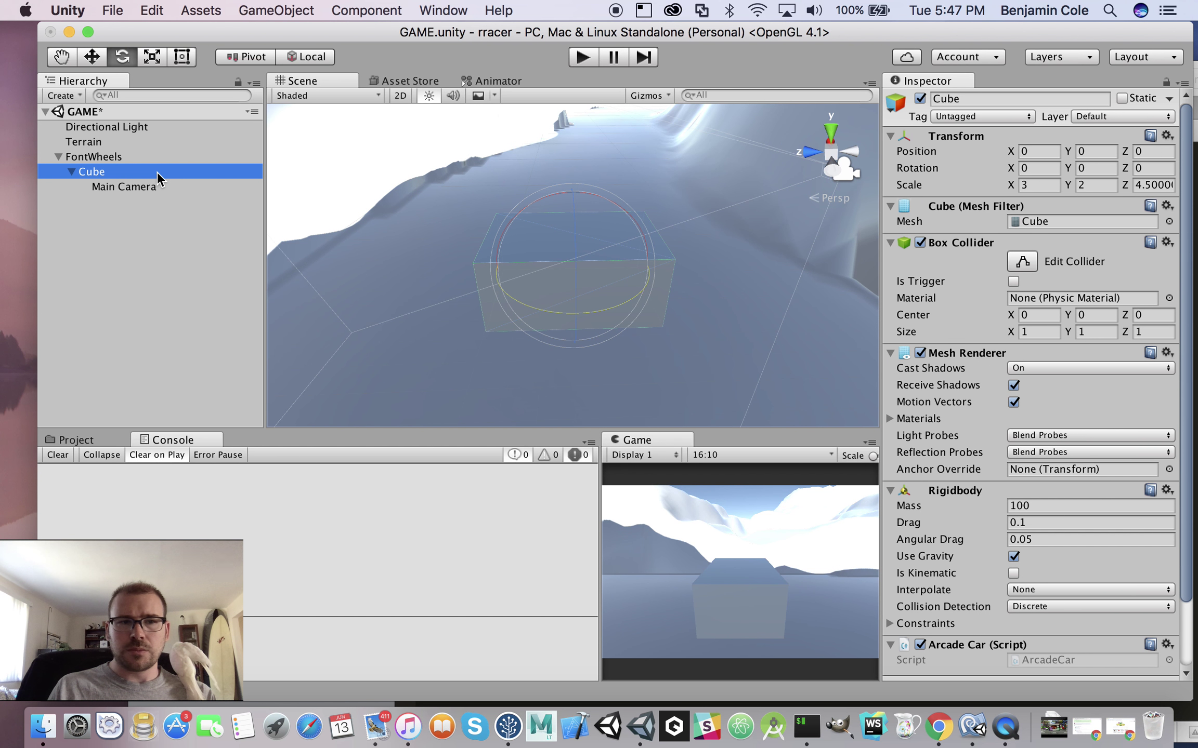
click(148, 158)
Set FontWheels' Y rotation to -90, undoing a trial X position of 0
click(1055, 152)
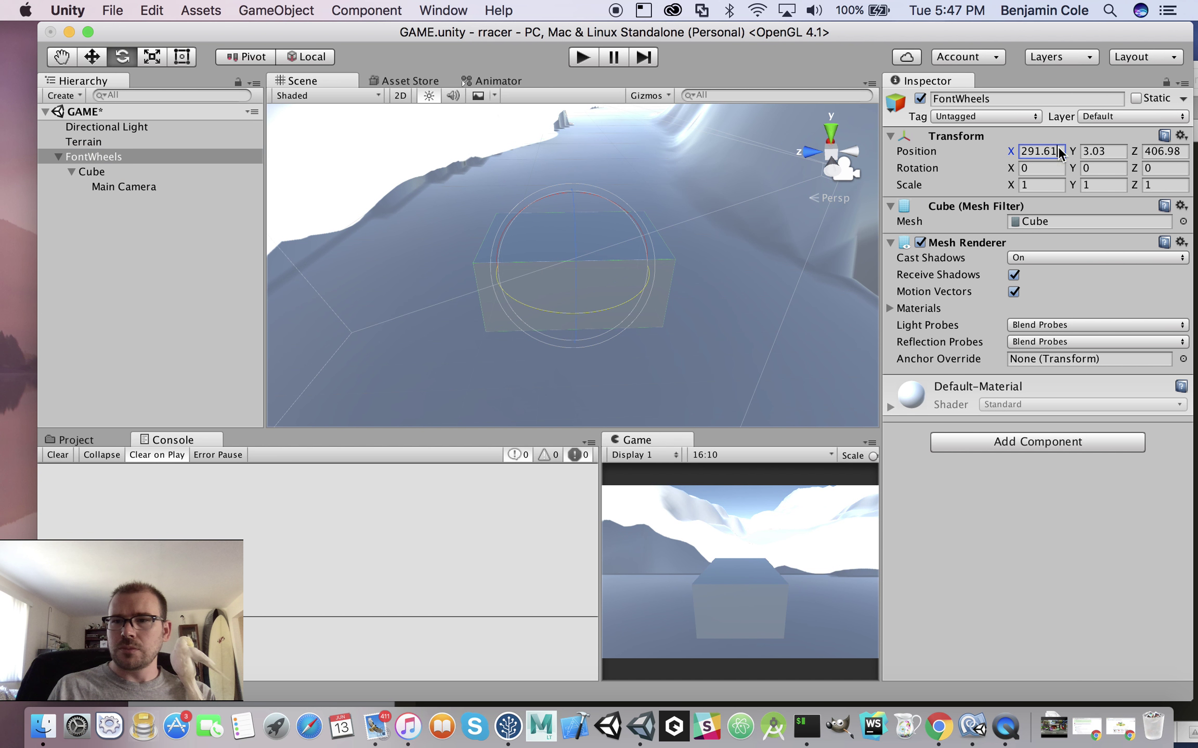
text(0)
key(Tab)
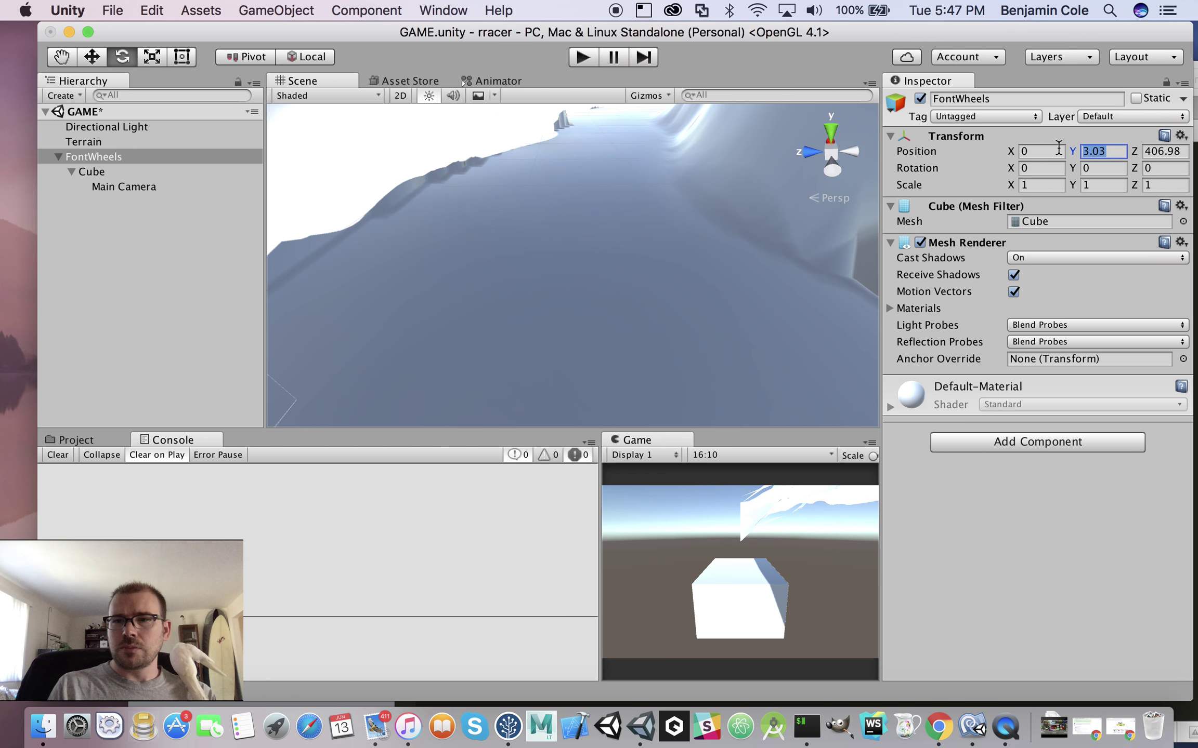
key(super+z)
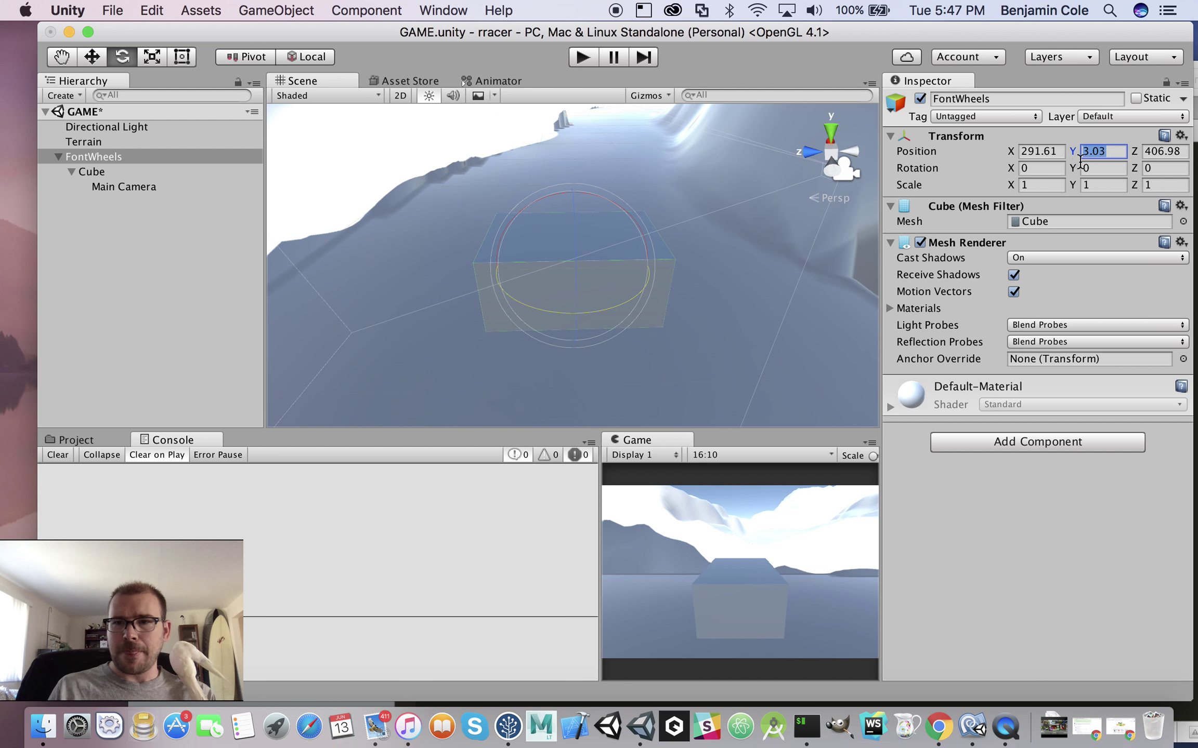
click(1096, 167)
text(-90)
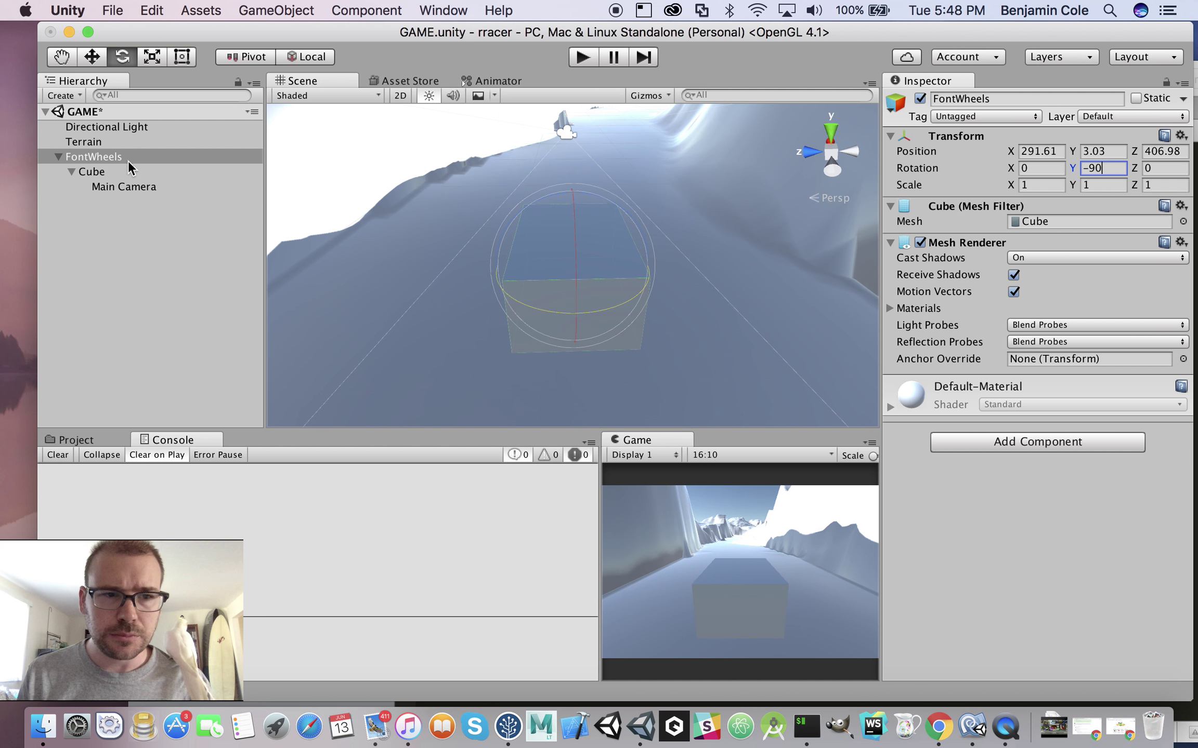
click(118, 171)
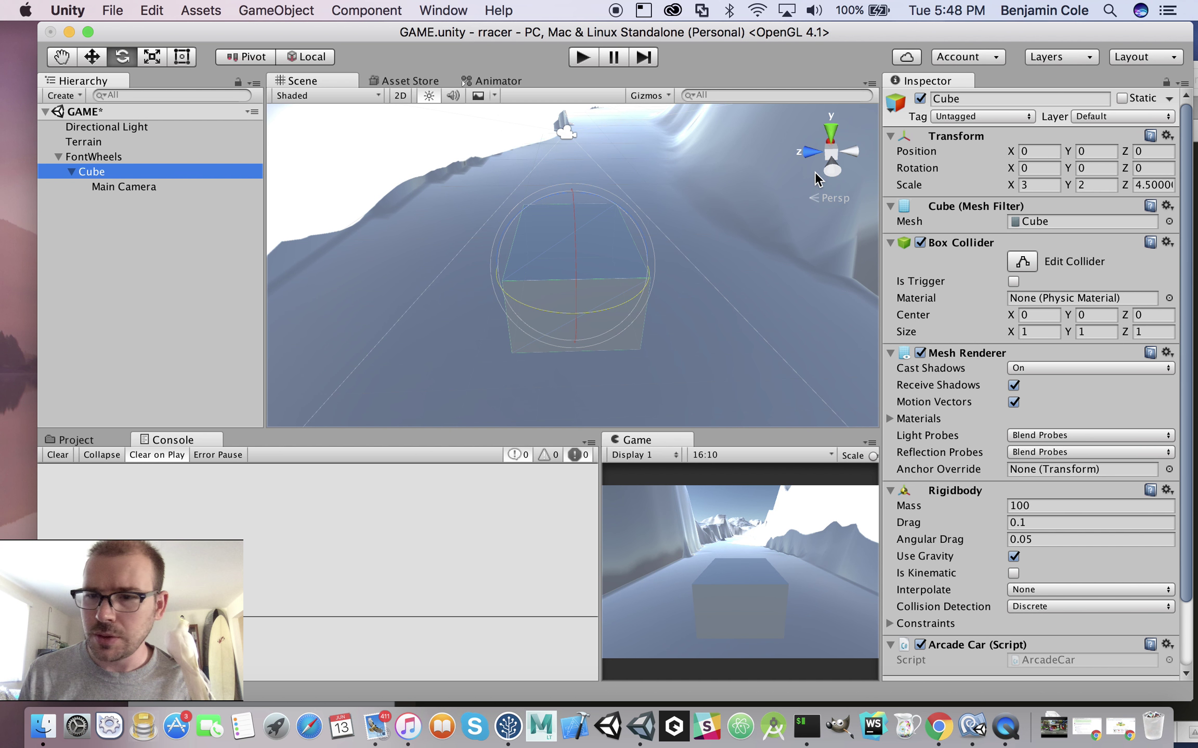
Copy the Arcade Car script component and remove it from the Cube
scroll(1058, 462, down, 3)
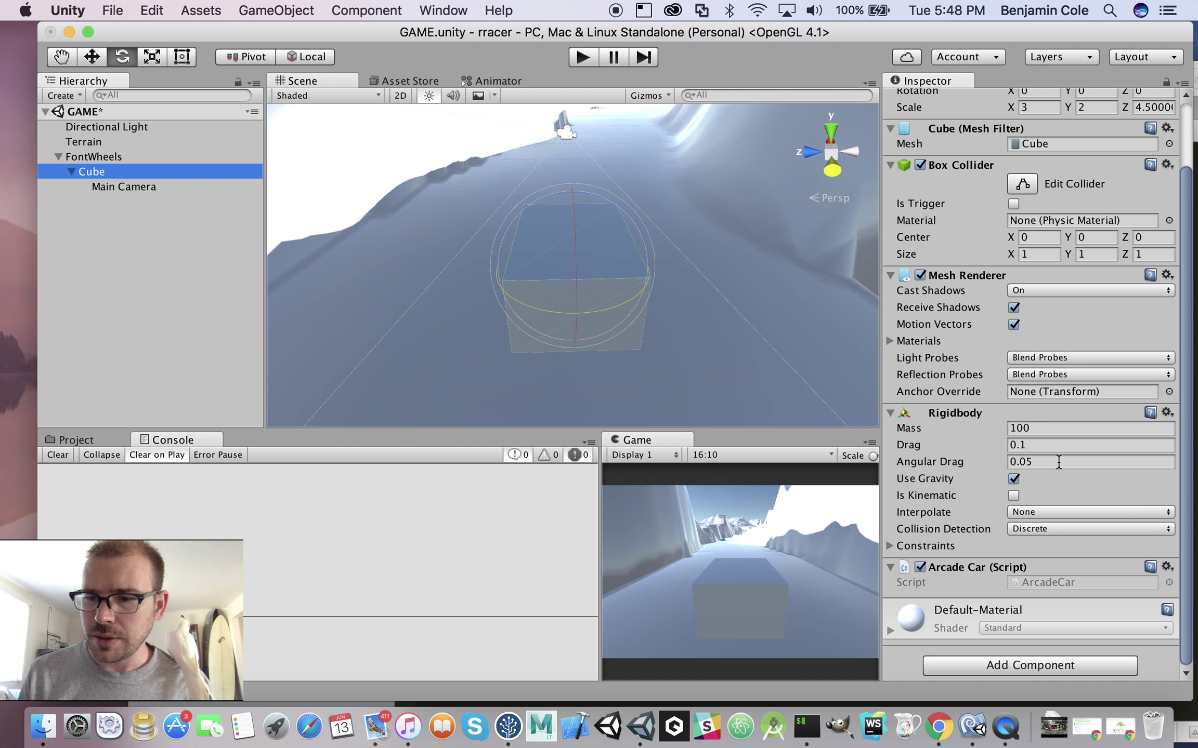
right_click(987, 569)
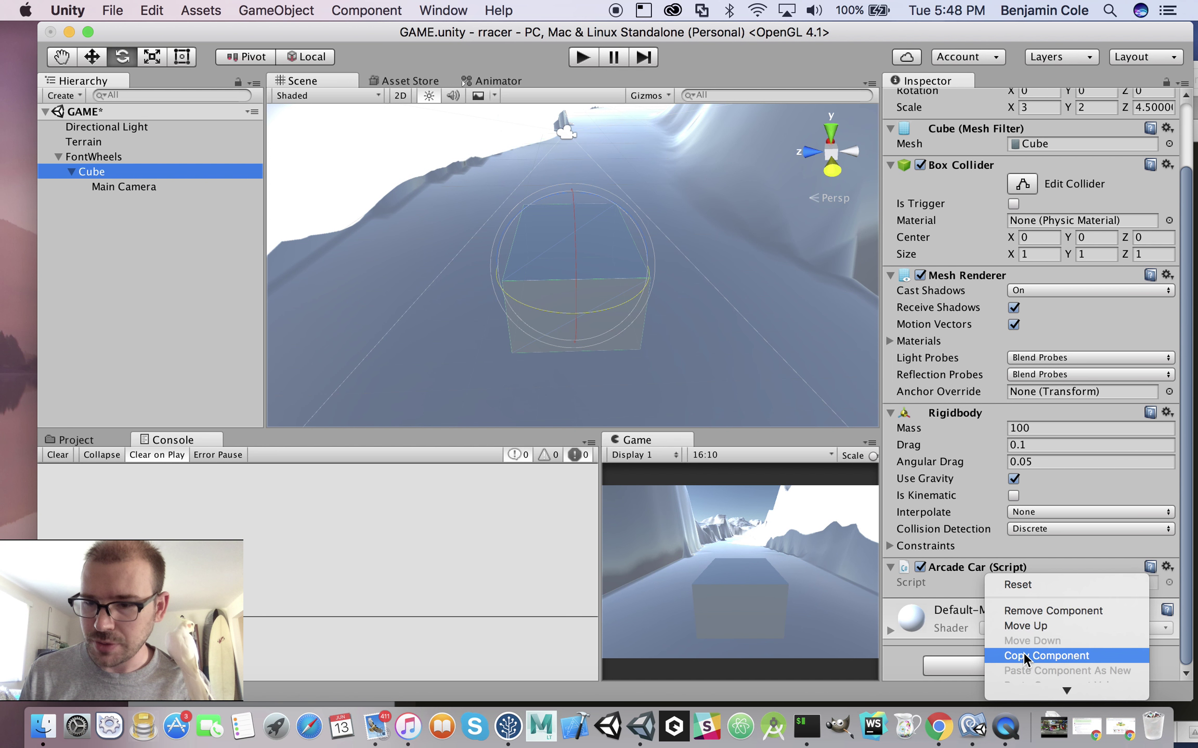
click(1020, 656)
right_click(977, 568)
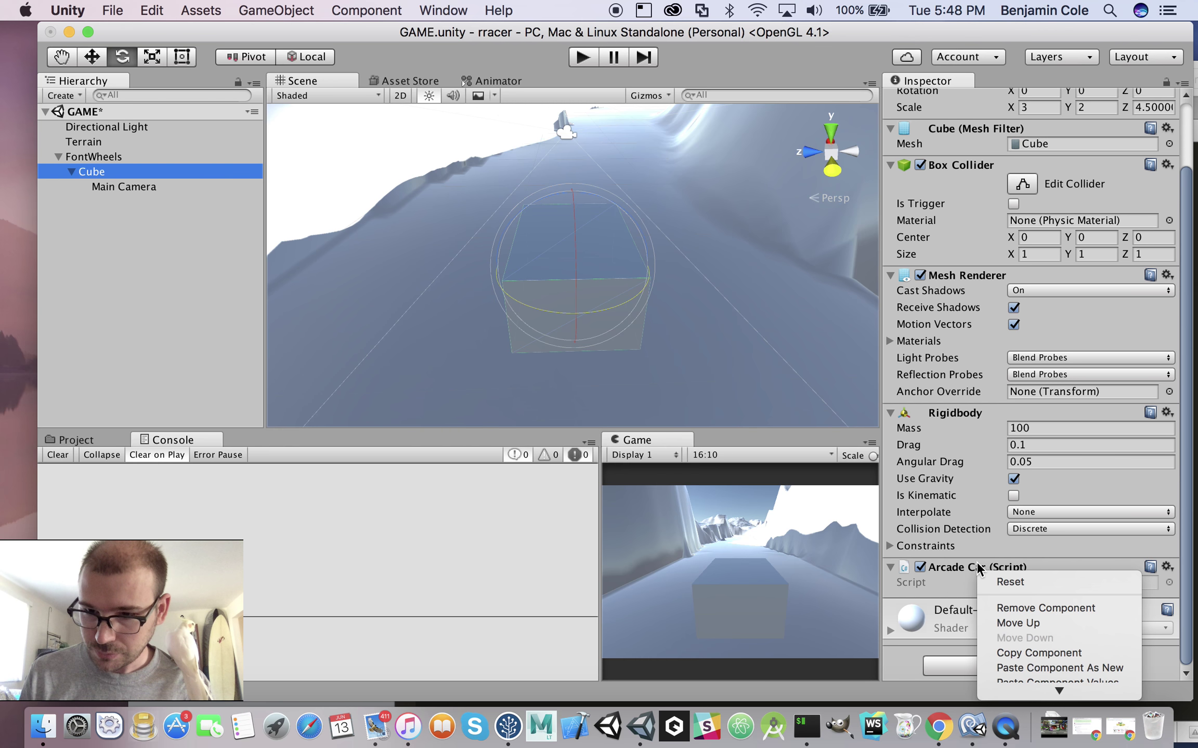
click(1003, 609)
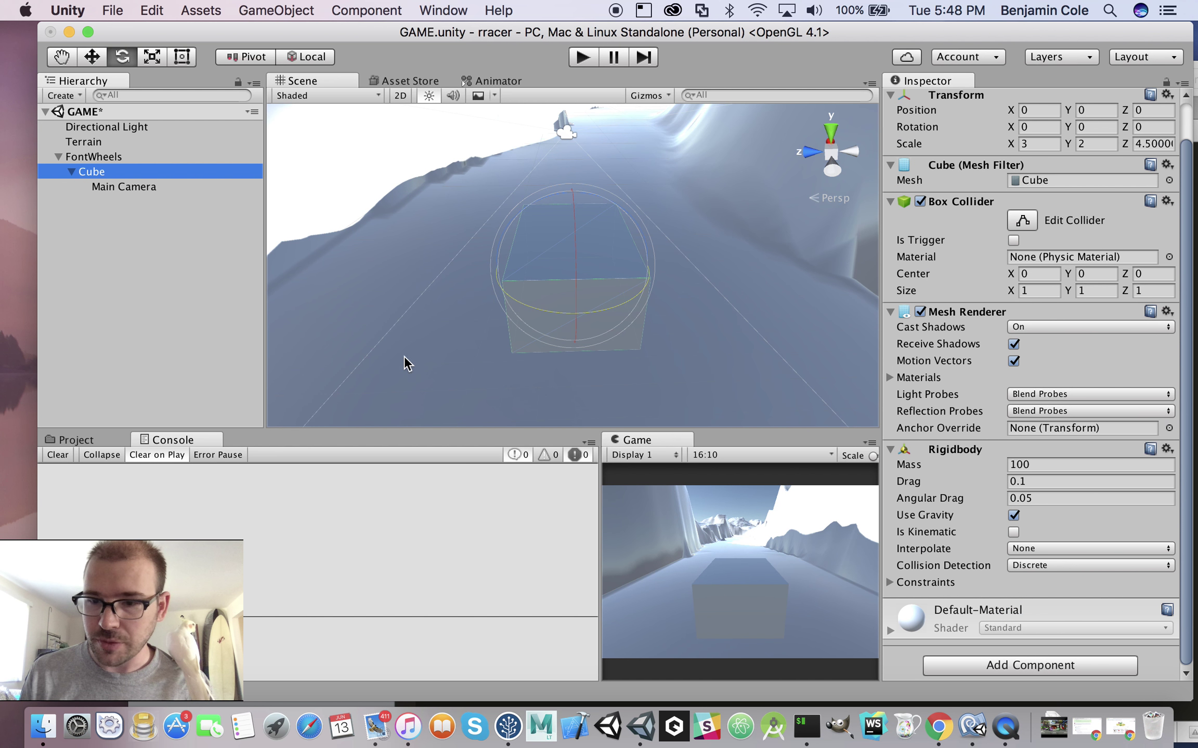
Paste the Arcade Car script onto FontWheels as a new component
click(93, 157)
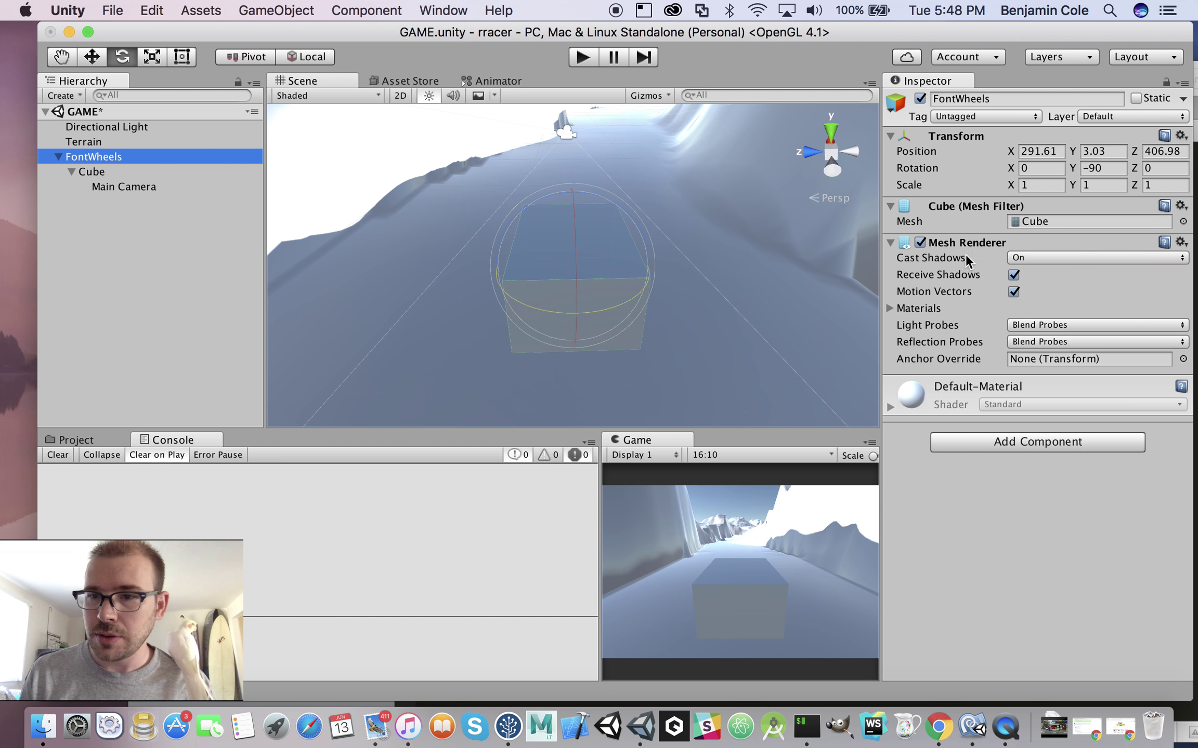
right_click(958, 242)
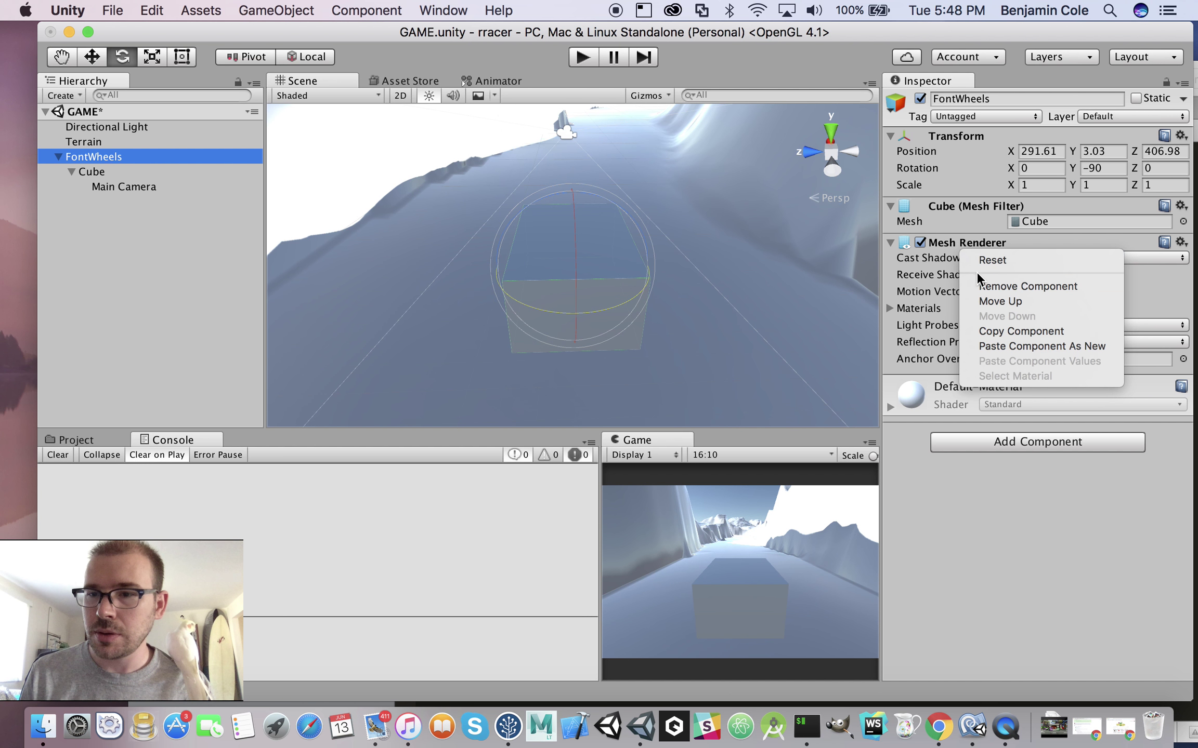
click(1004, 345)
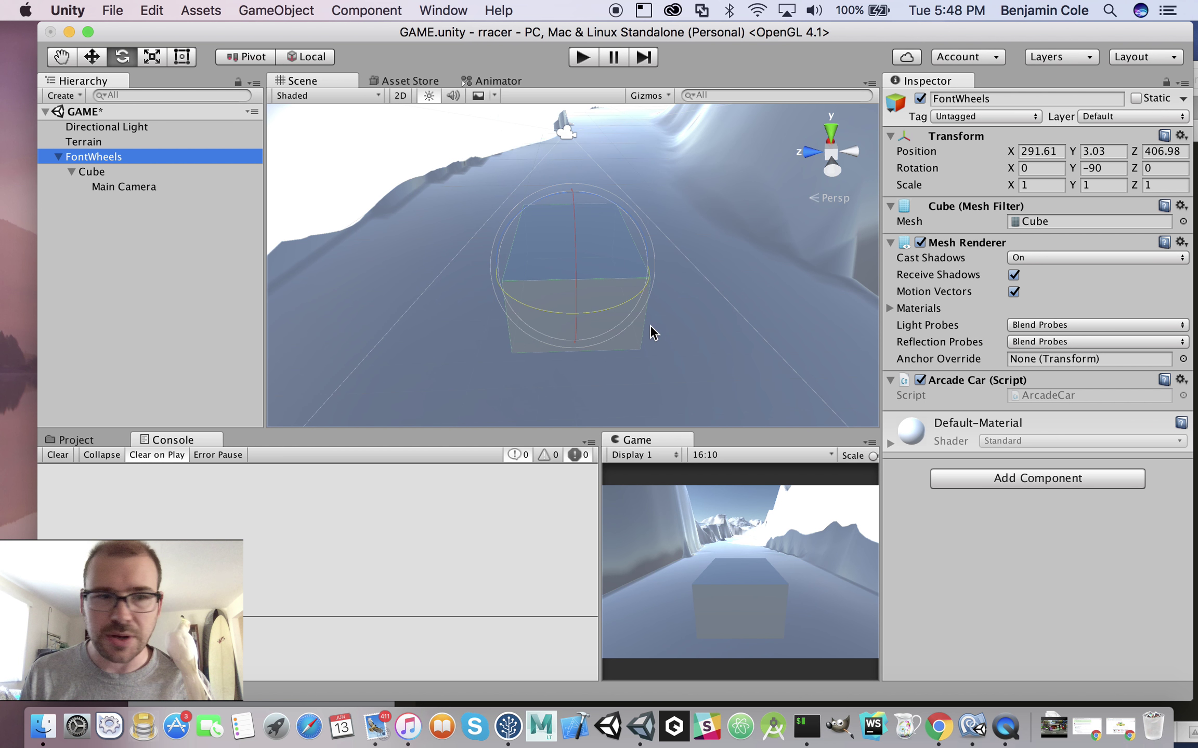
Check the Cube's components, reselect FontWheels, and set the Scene view Draw Mode to Wireframe
click(122, 169)
click(122, 157)
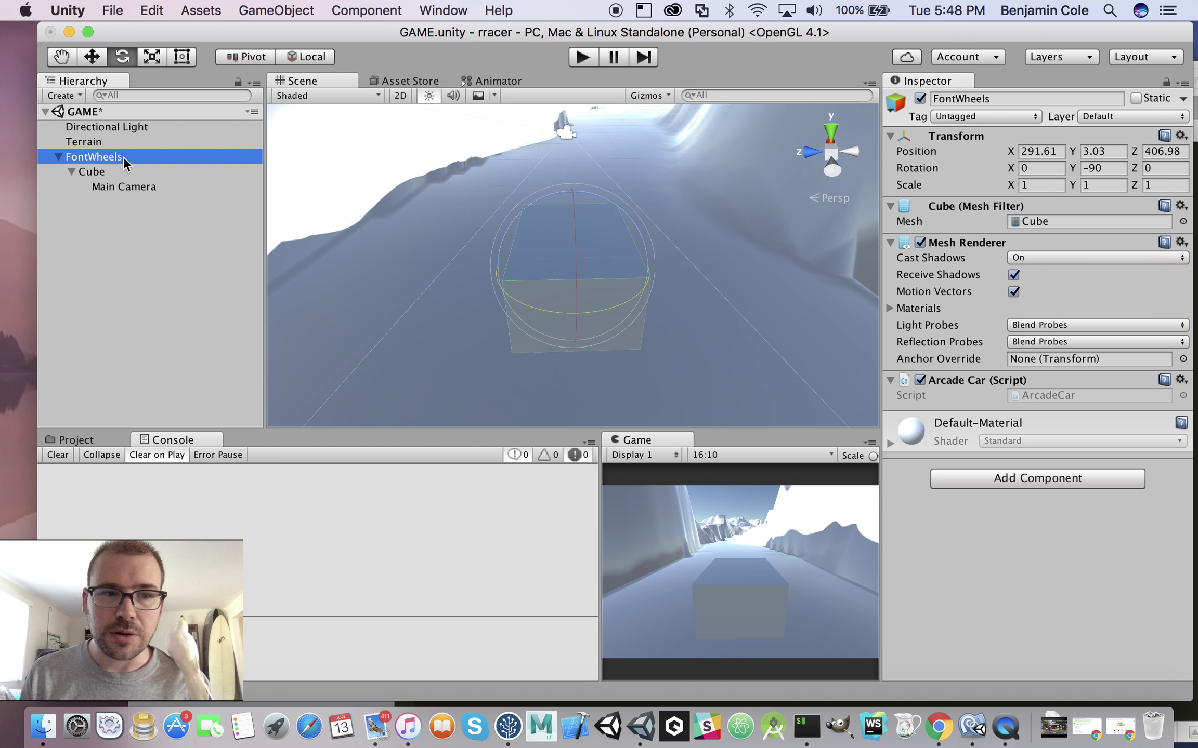
click(364, 96)
click(338, 141)
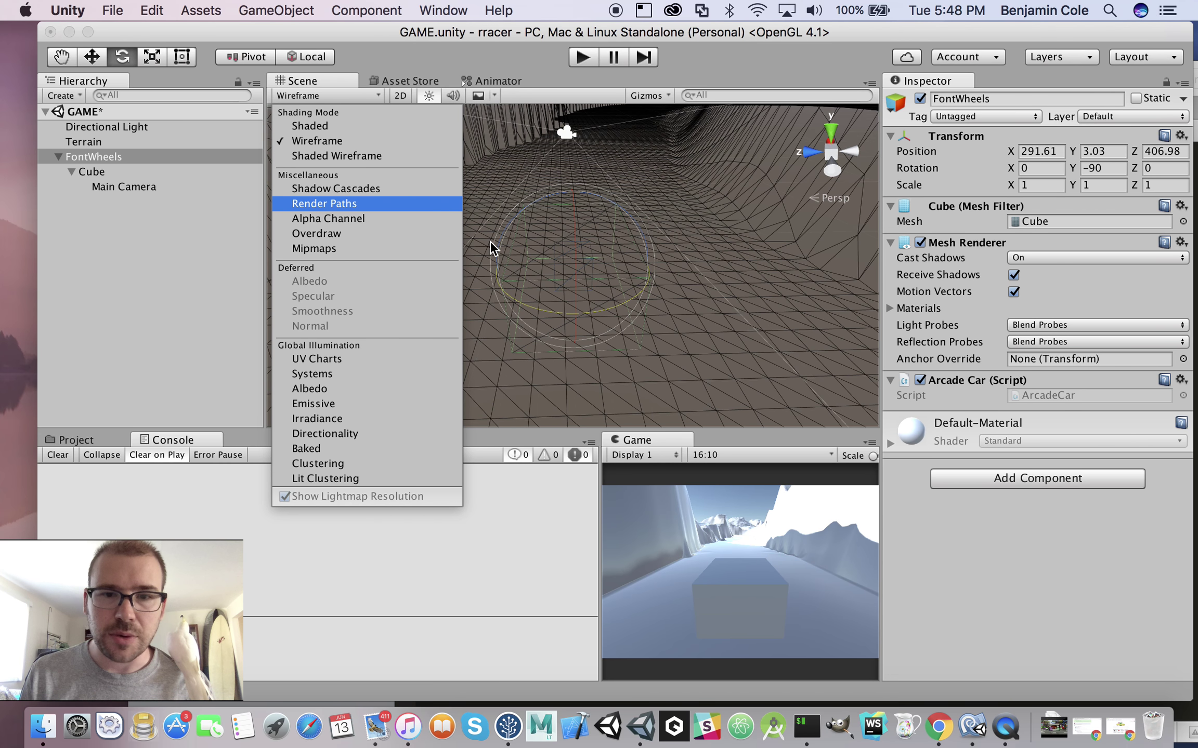
click(428, 35)
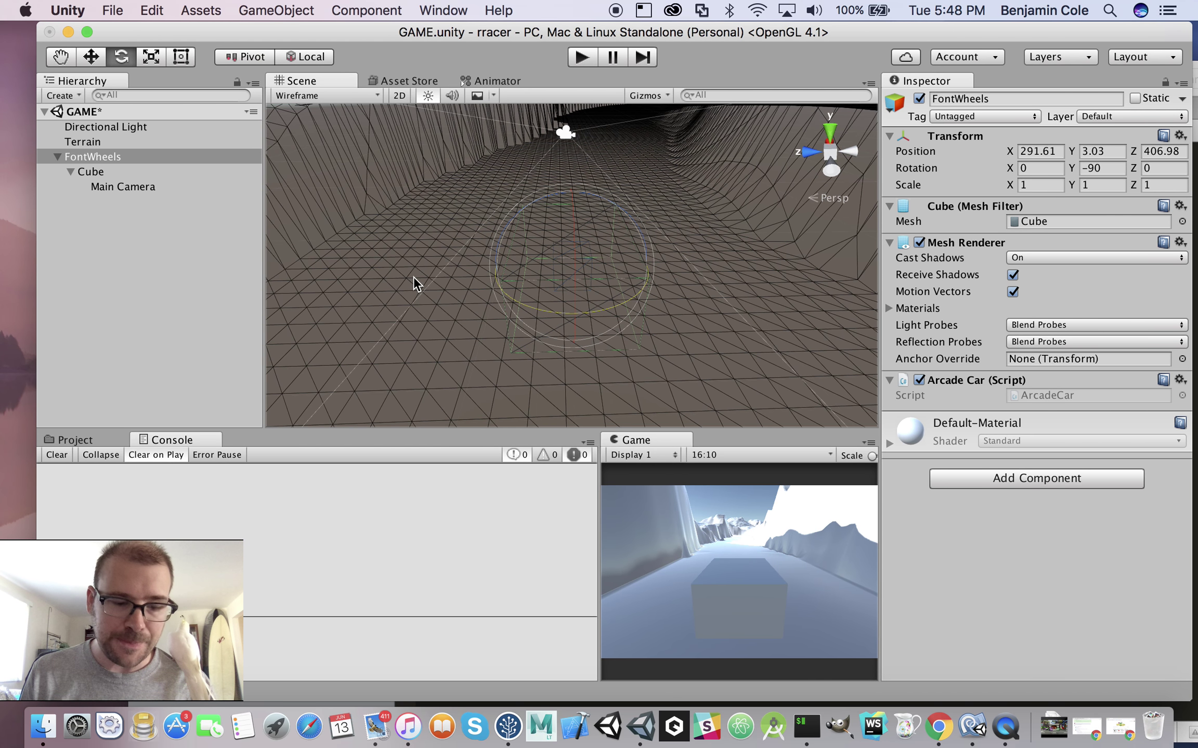
Orbit around the car, undo a test Move-tool shift of FontWheels, and select the Cube
mouse_move(414, 281)
alt+mouse_down()
mouse_move(514, 278)
mouse_move(651, 201)
alt+mouse_up()
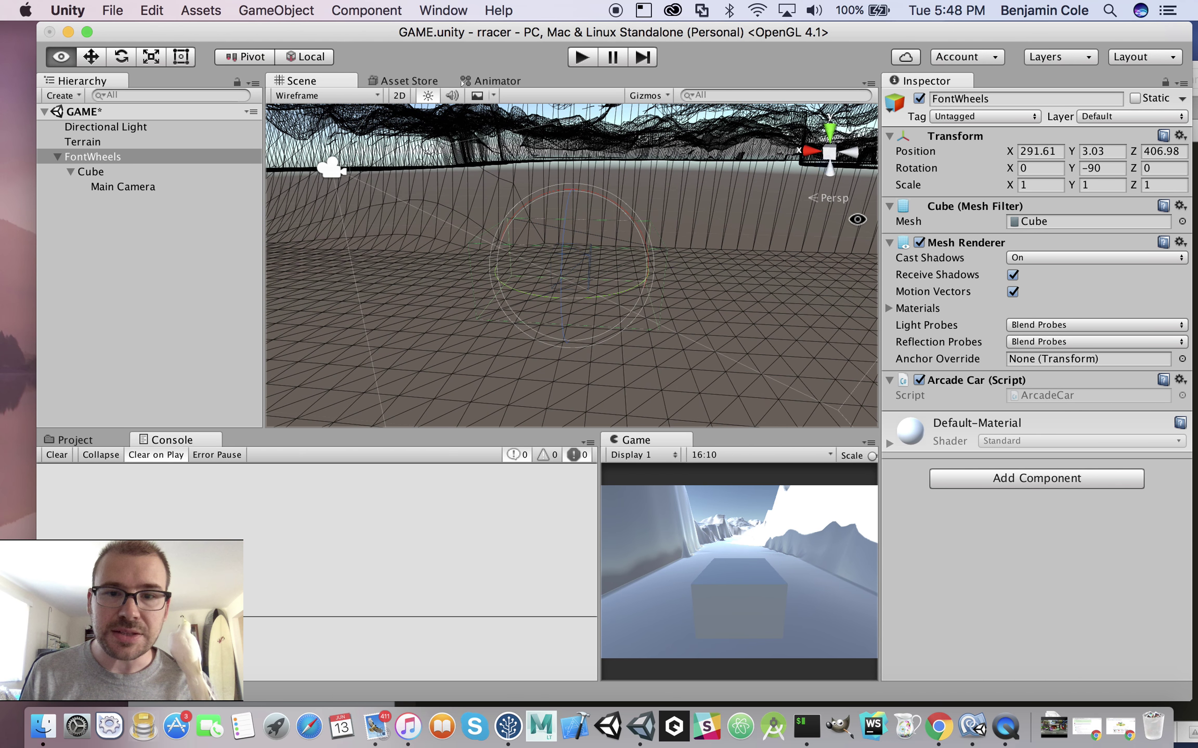
click(92, 58)
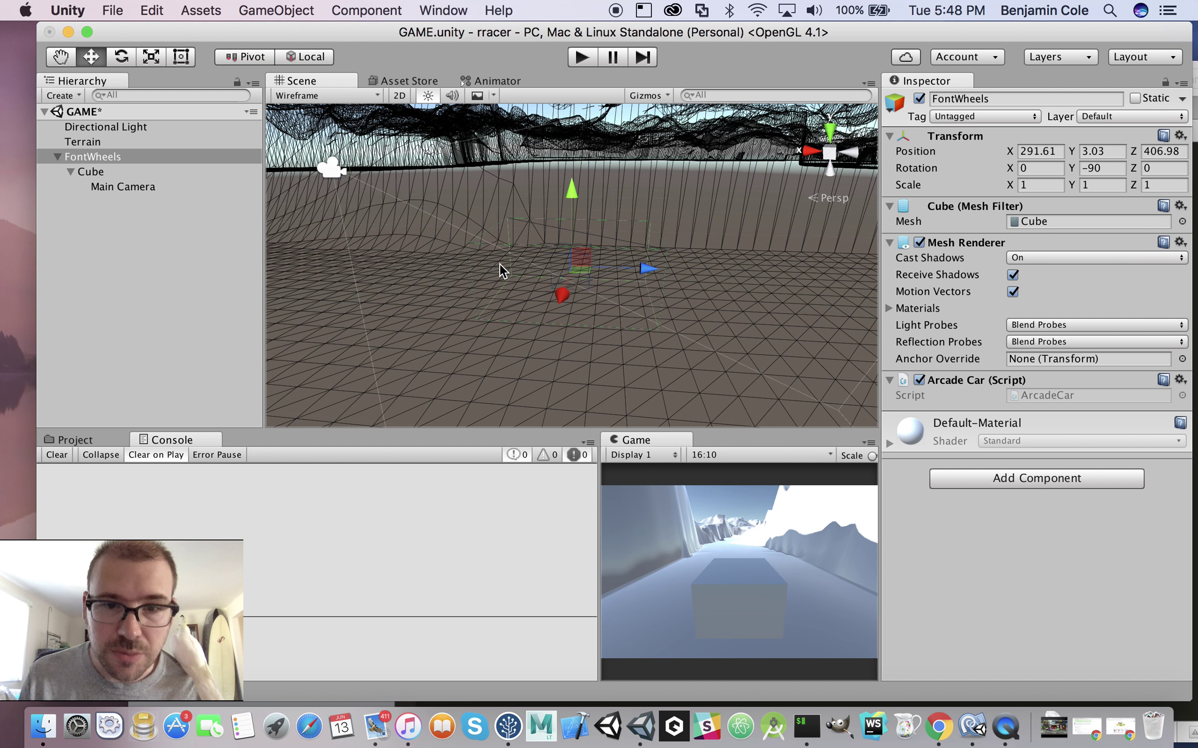
drag(647, 269, 664, 271)
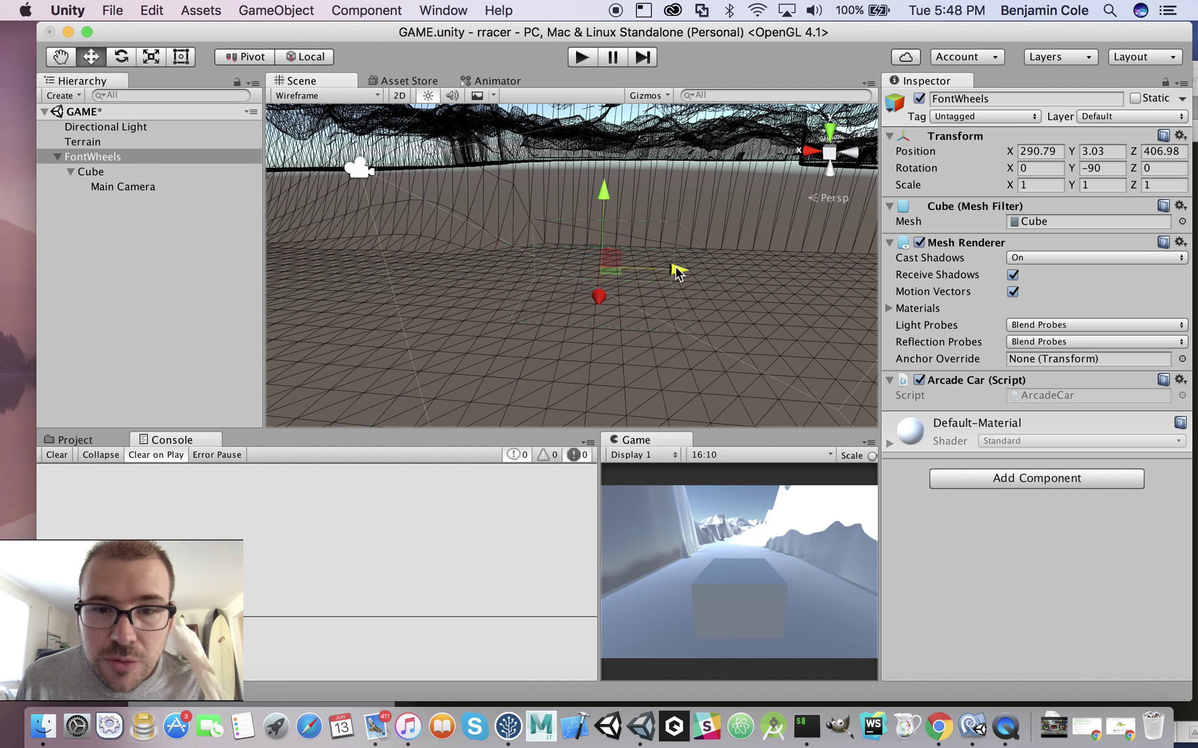
key(super+z)
click(97, 173)
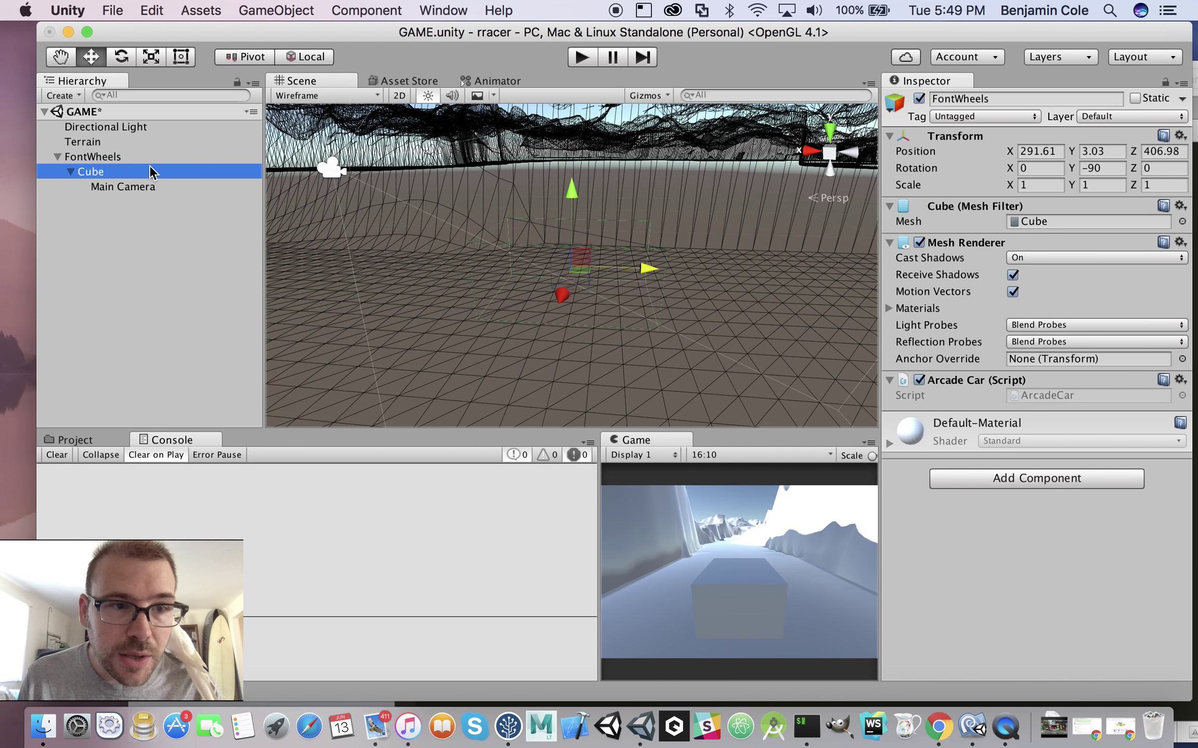
Rename the Cube to CarBody and move it up and forward to local position 0, 0.39, 1.67
double_click(97, 173)
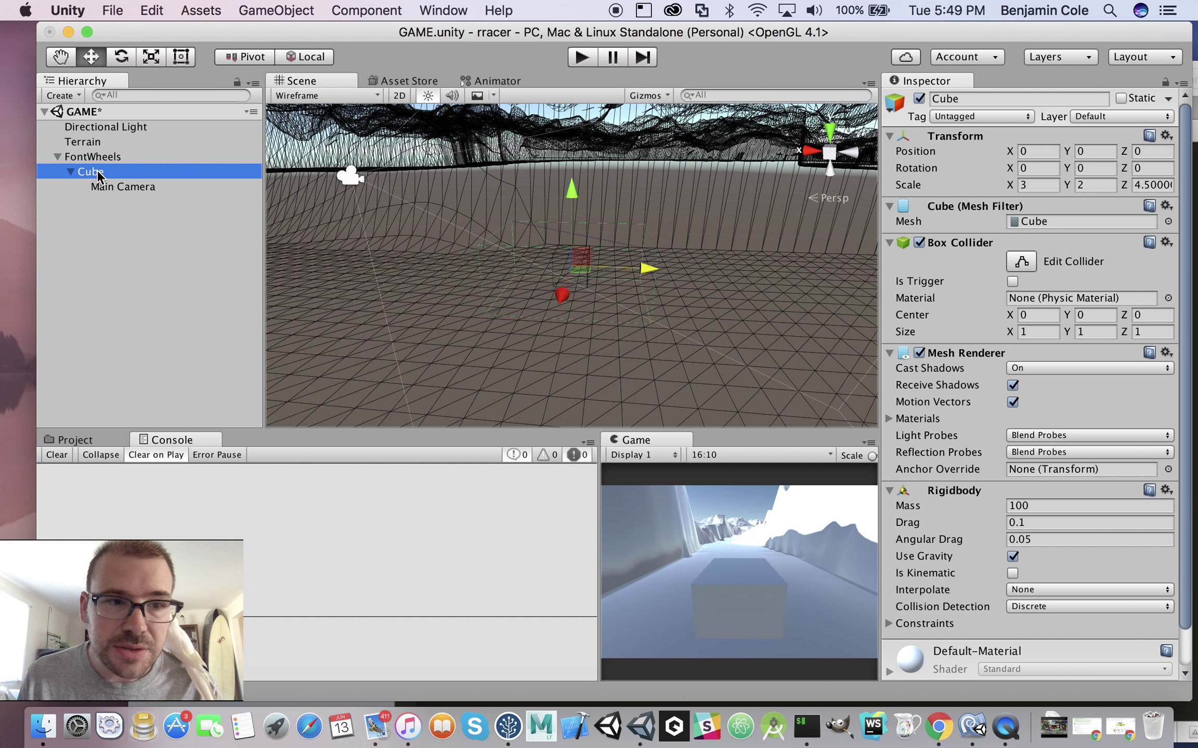
click(98, 172)
text(C)
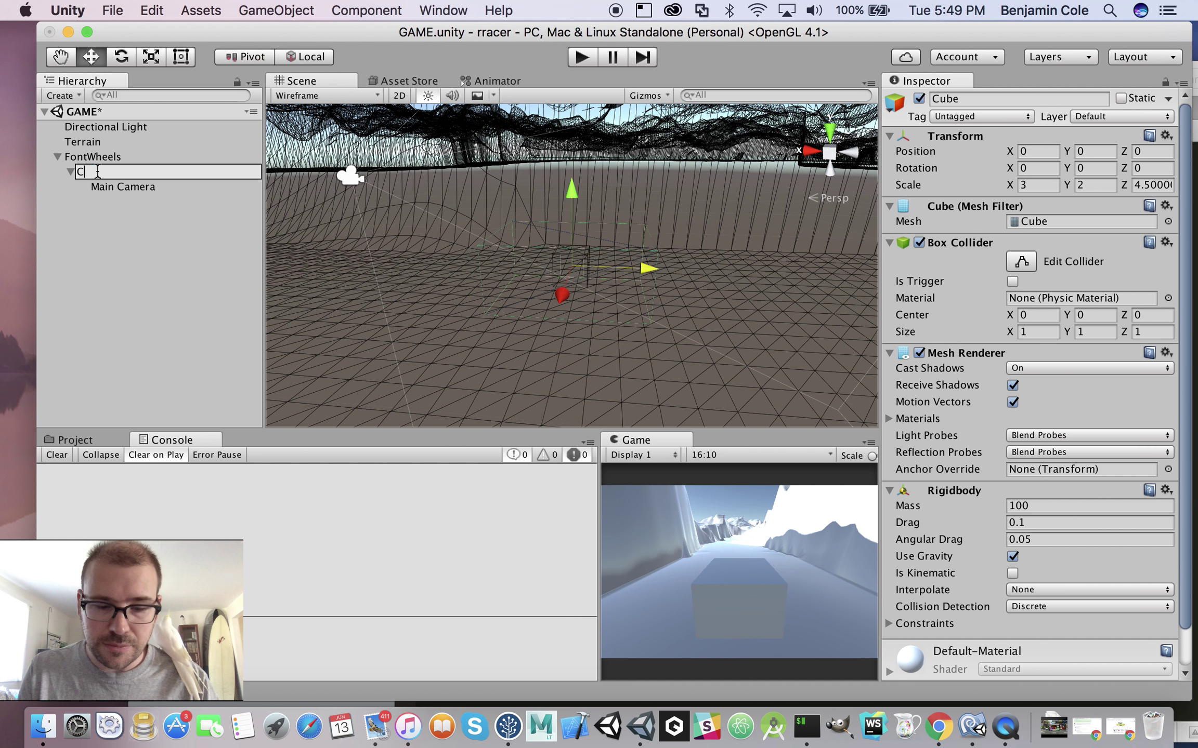
text(arBody)
key(Return)
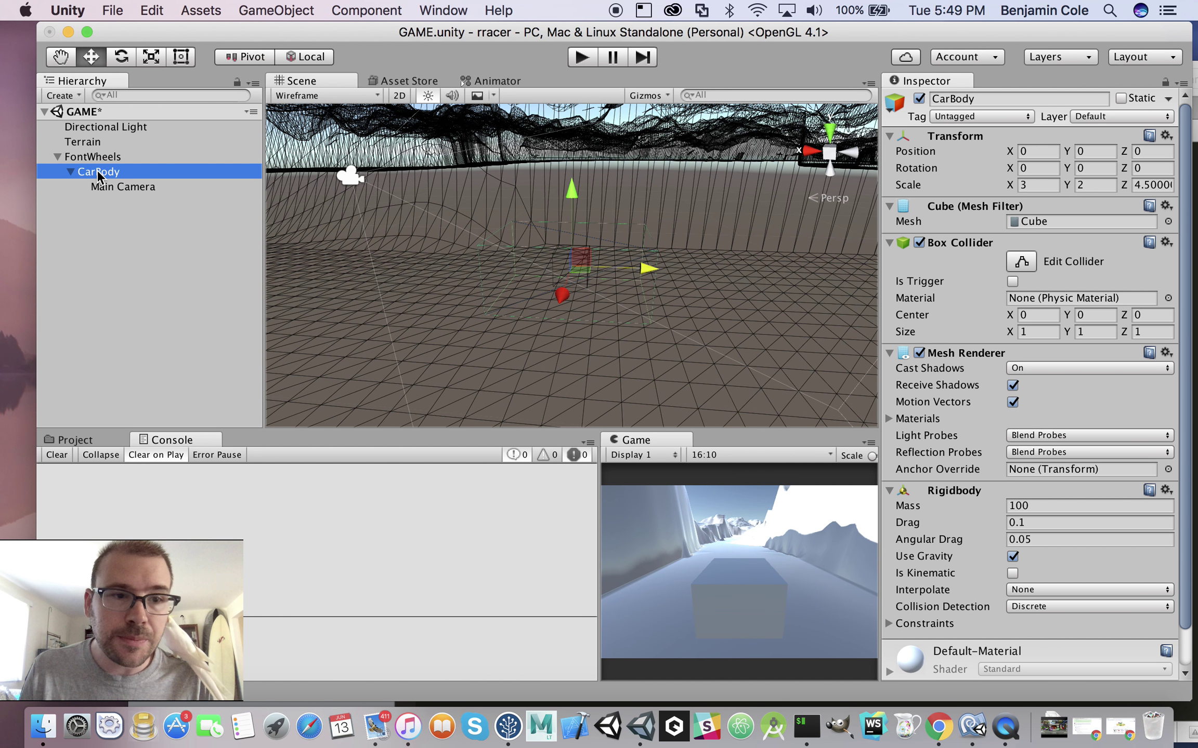
drag(653, 270, 705, 263)
mouse_move(640, 207)
alt+mouse_down()
mouse_move(634, 170)
mouse_move(633, 204)
mouse_move(627, 177)
mouse_move(627, 188)
alt+mouse_up()
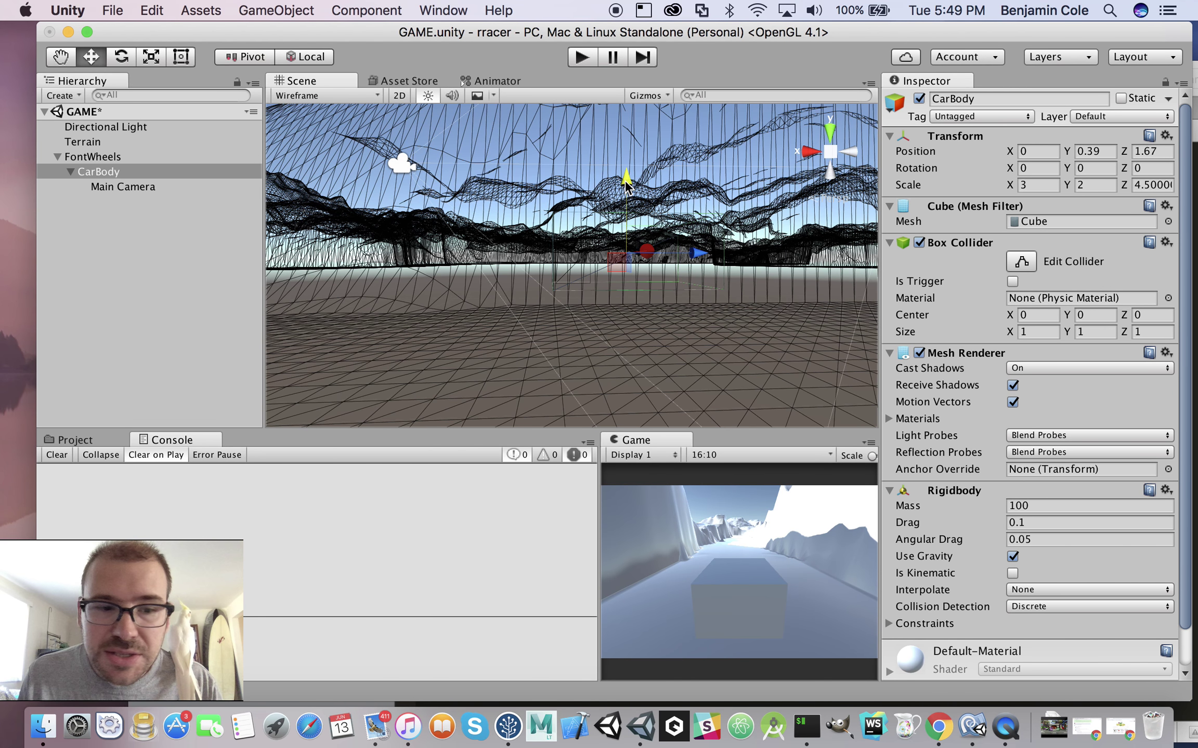